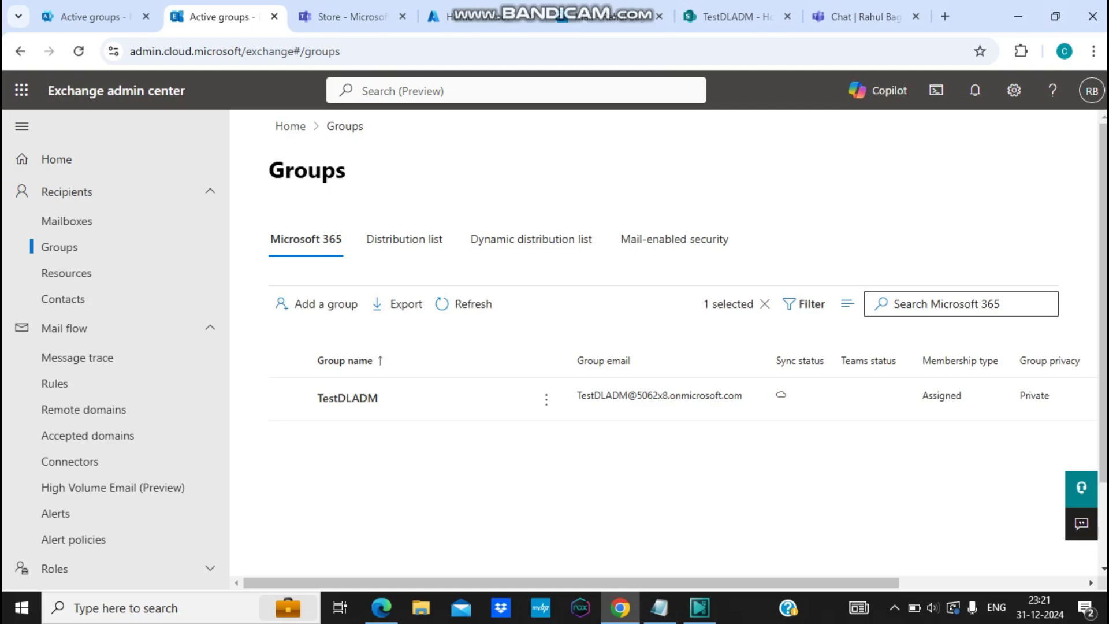
- Switch to the Microsoft 365 admin center and check the available actions for the TestDLADM team, including deletion
{"action": "left_click", "coordinate": [88, 18]}
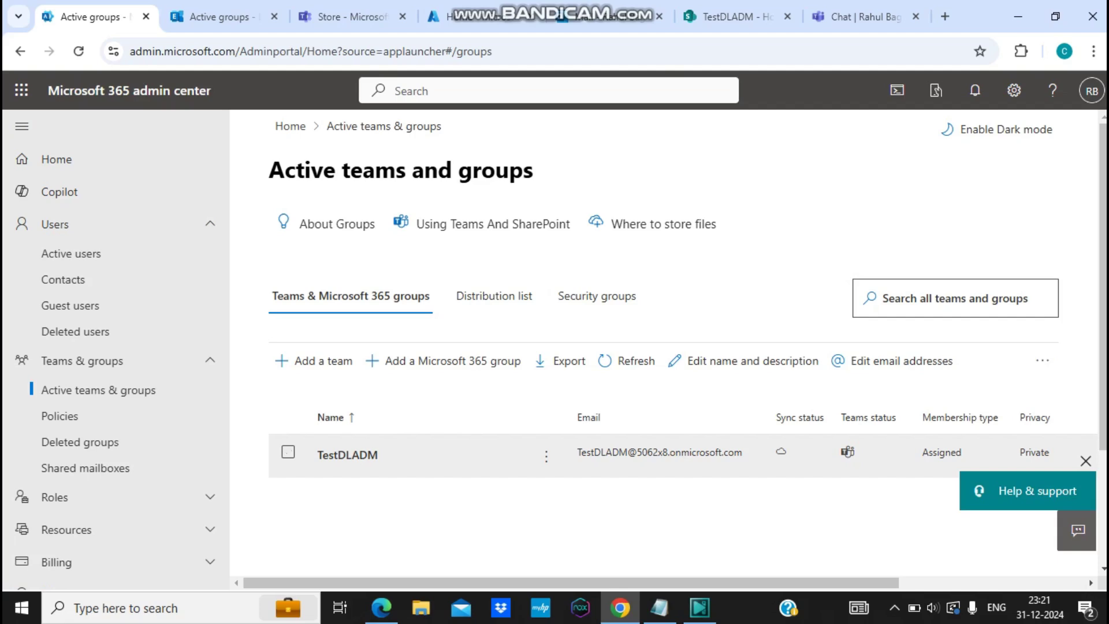
{"action": "left_click", "coordinate": [545, 457]}
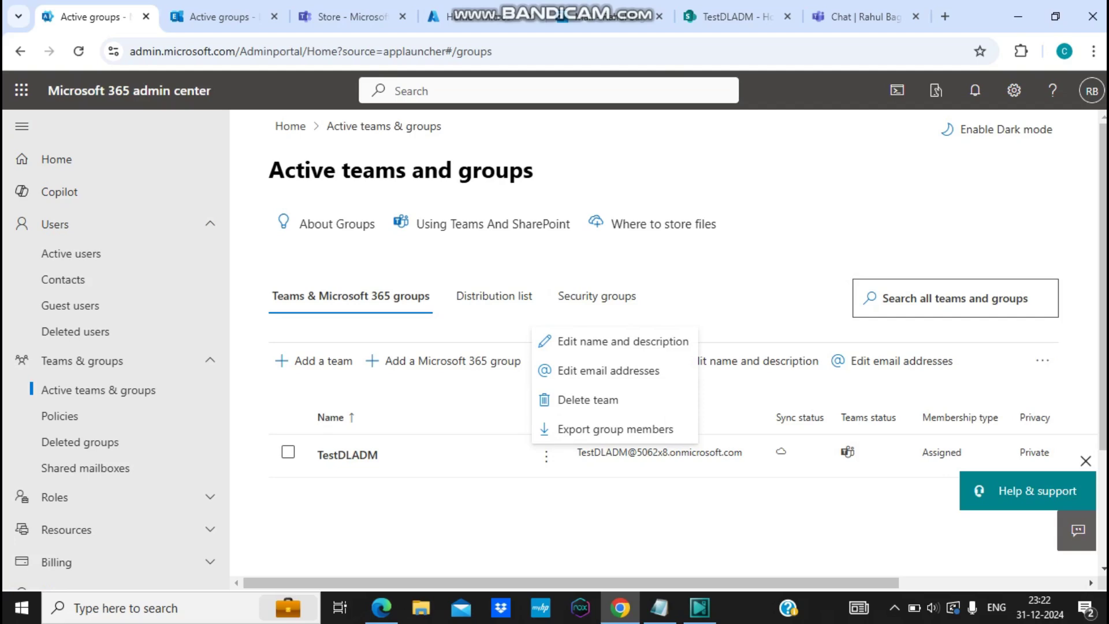
{"action": "left_click", "coordinate": [546, 456]}
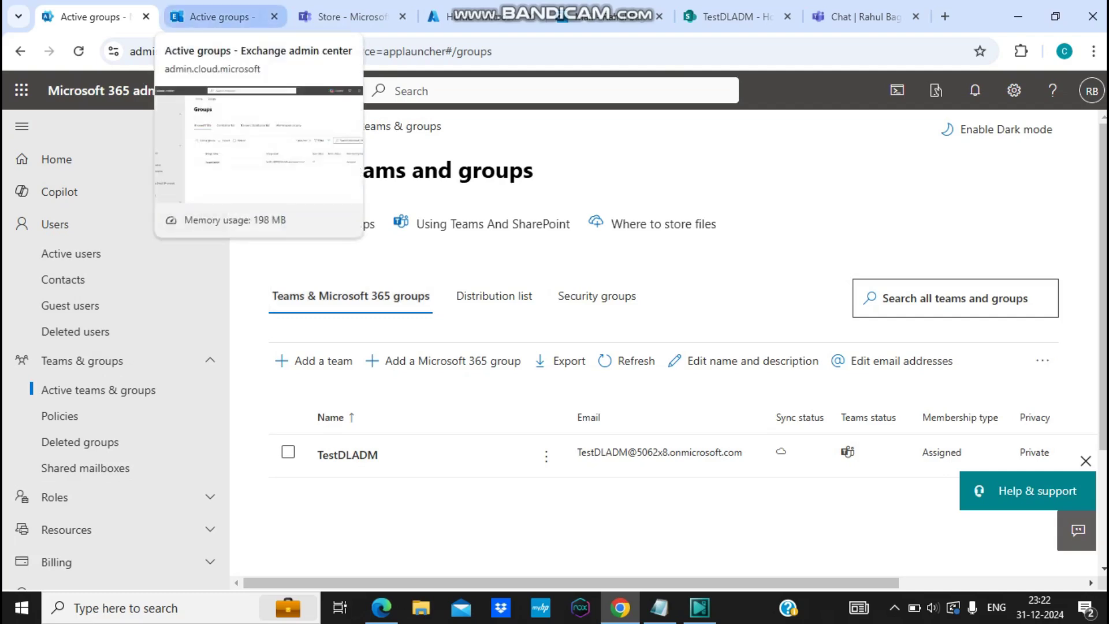
- Switch to the Exchange admin center and check the available actions for the TestDLADM group, including deletion
{"action": "left_click", "coordinate": [223, 17]}
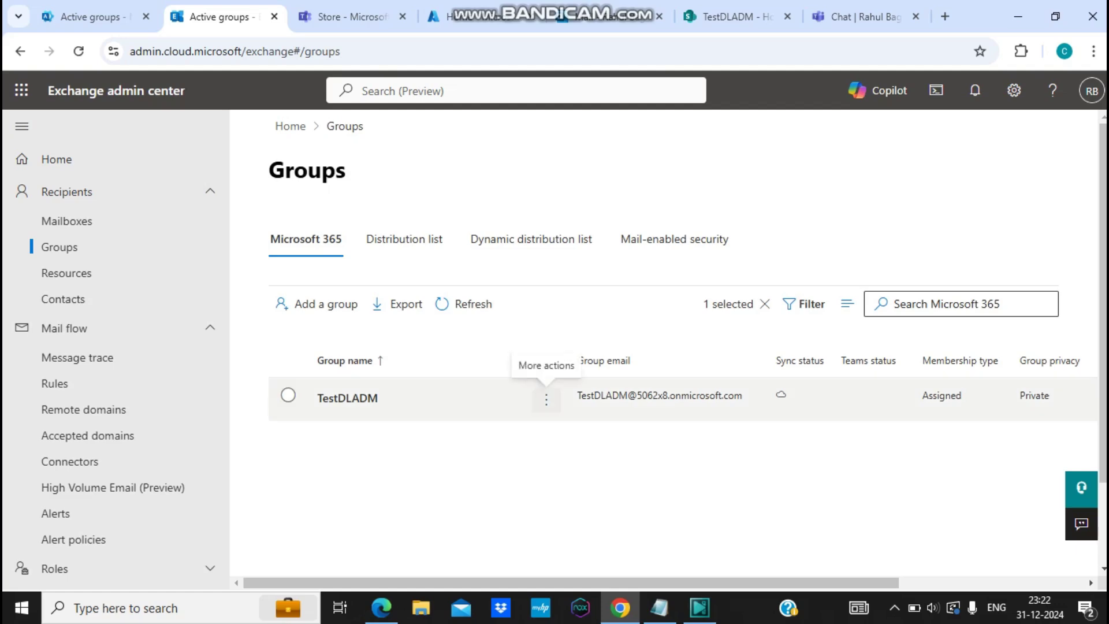
{"action": "left_click", "coordinate": [546, 398]}
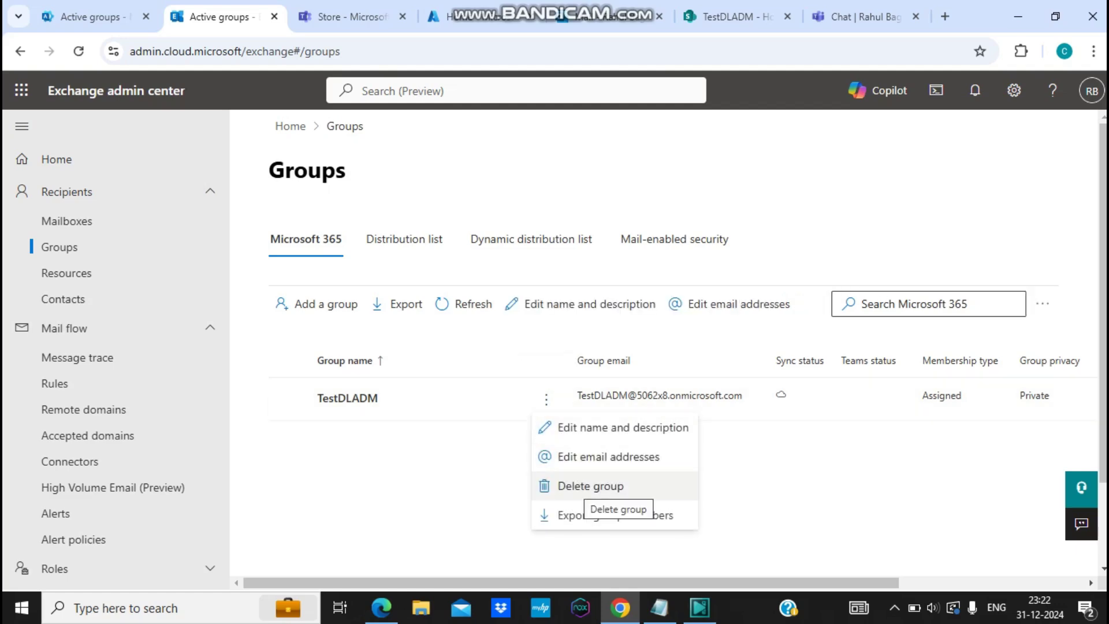
{"action": "key", "text": "Escape"}
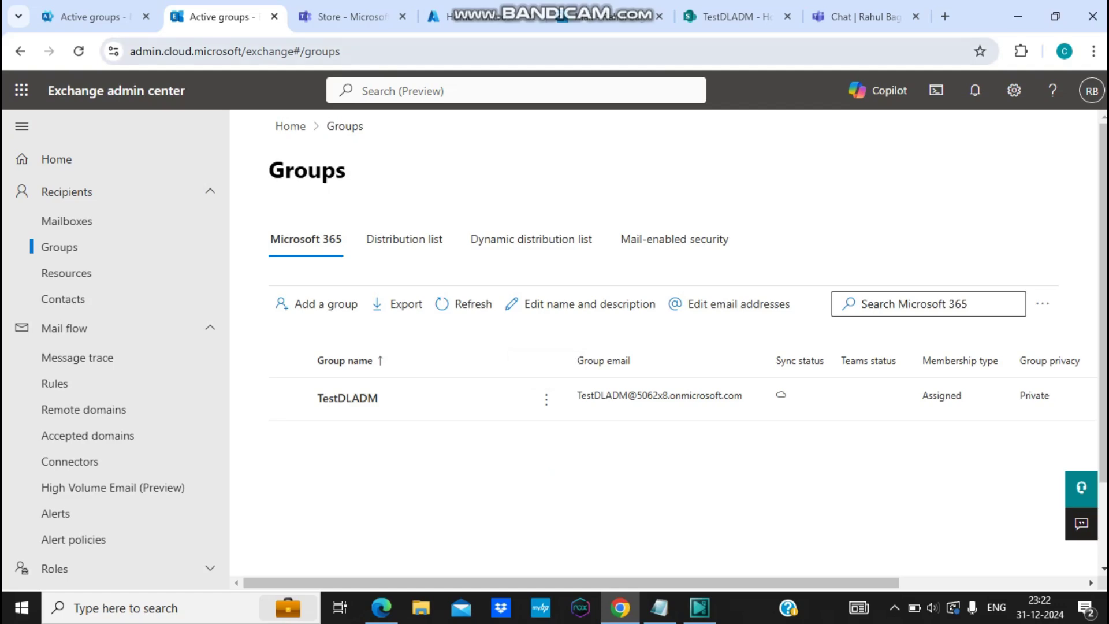
- Switch to the Azure portal, search for the Groups service, and select TestDLADM in the list of all groups
{"action": "left_click", "coordinate": [481, 17]}
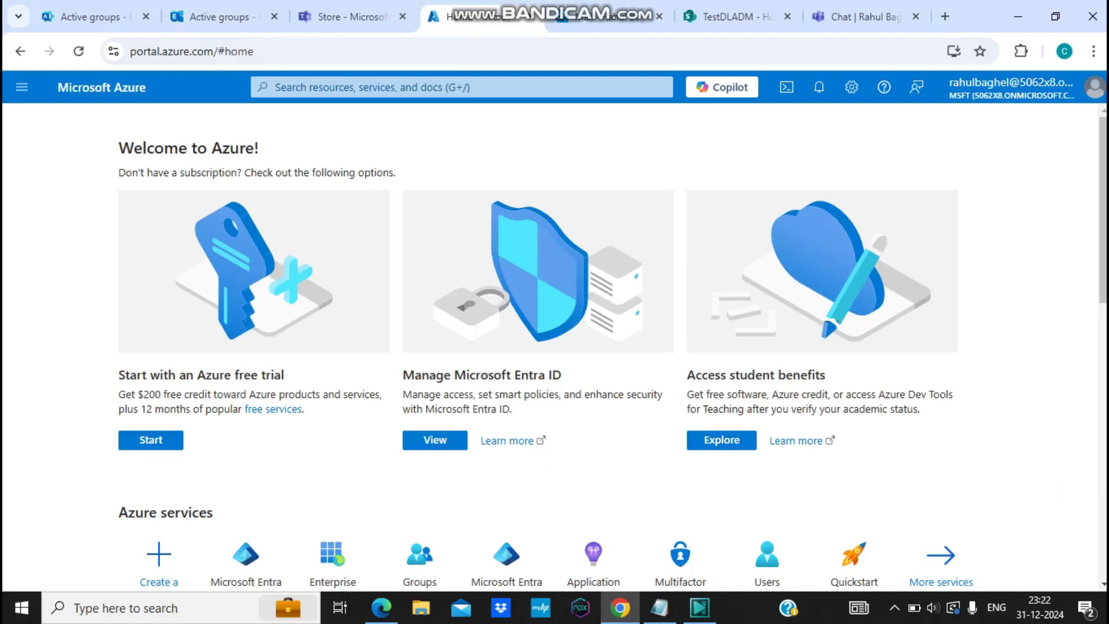
{"action": "key", "text": "g"}
{"action": "key", "text": "slash"}
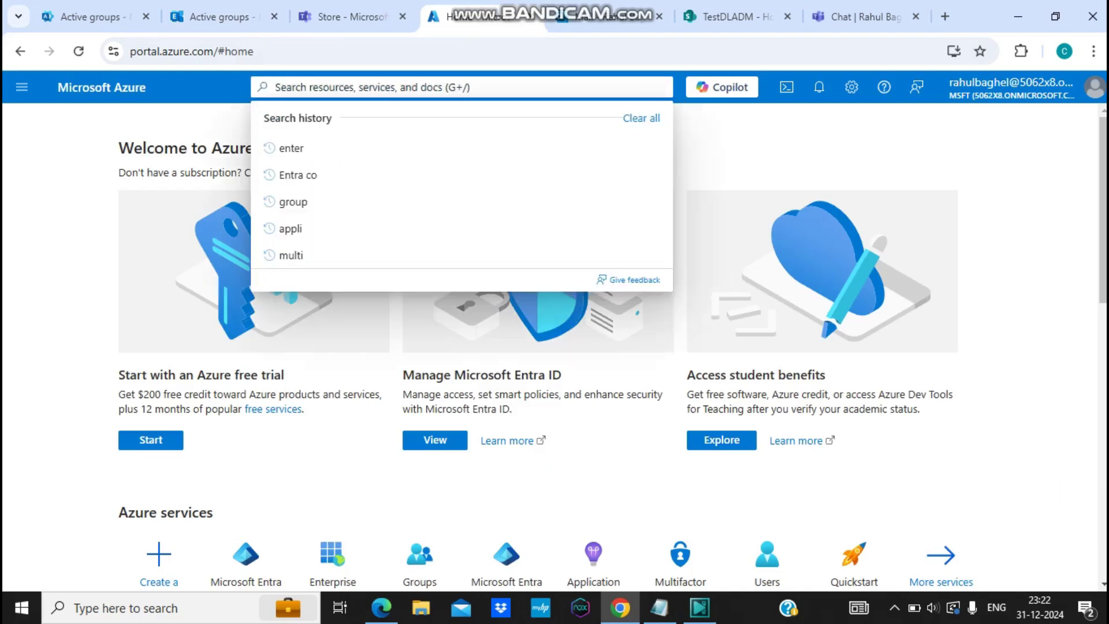
{"action": "type", "text": "grou"}
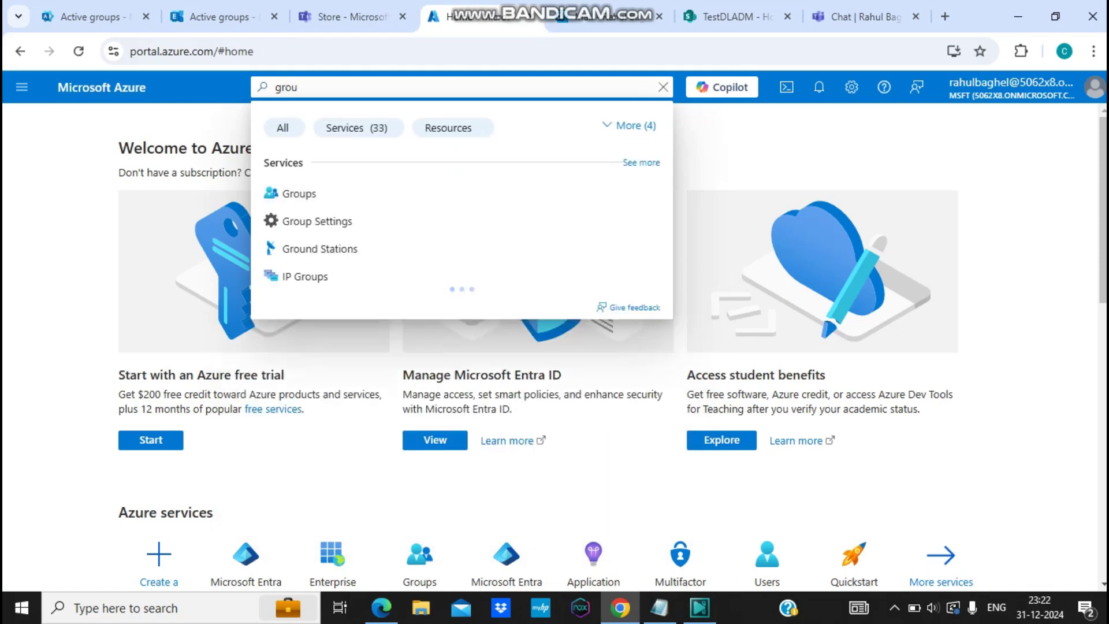
{"action": "key", "text": "Down"}
{"action": "key", "text": "Return"}
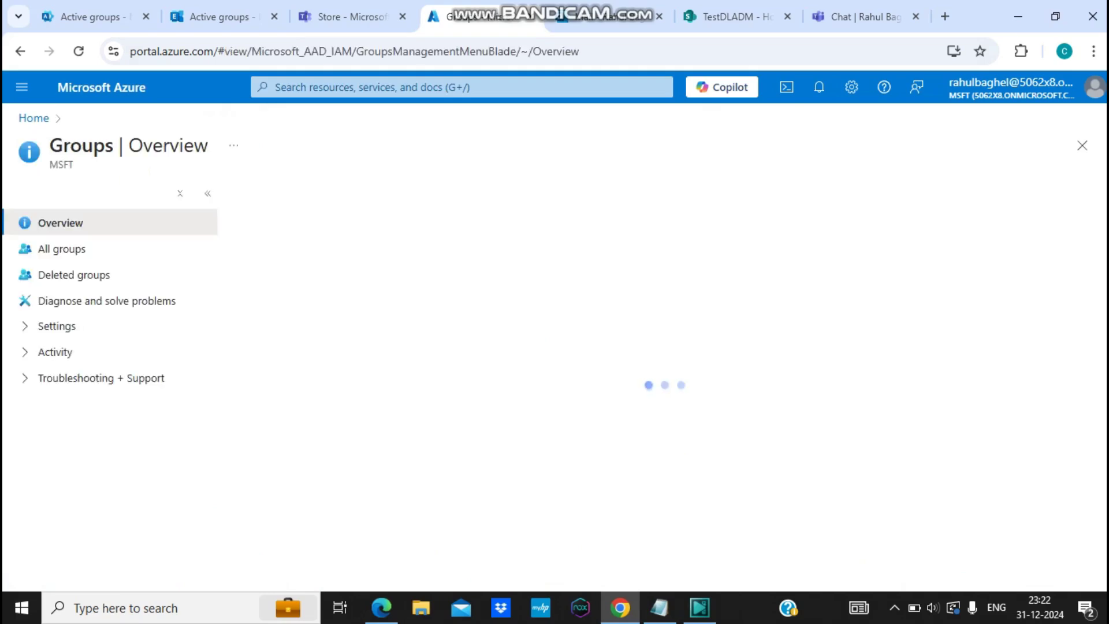
{"action": "left_click", "coordinate": [62, 249]}
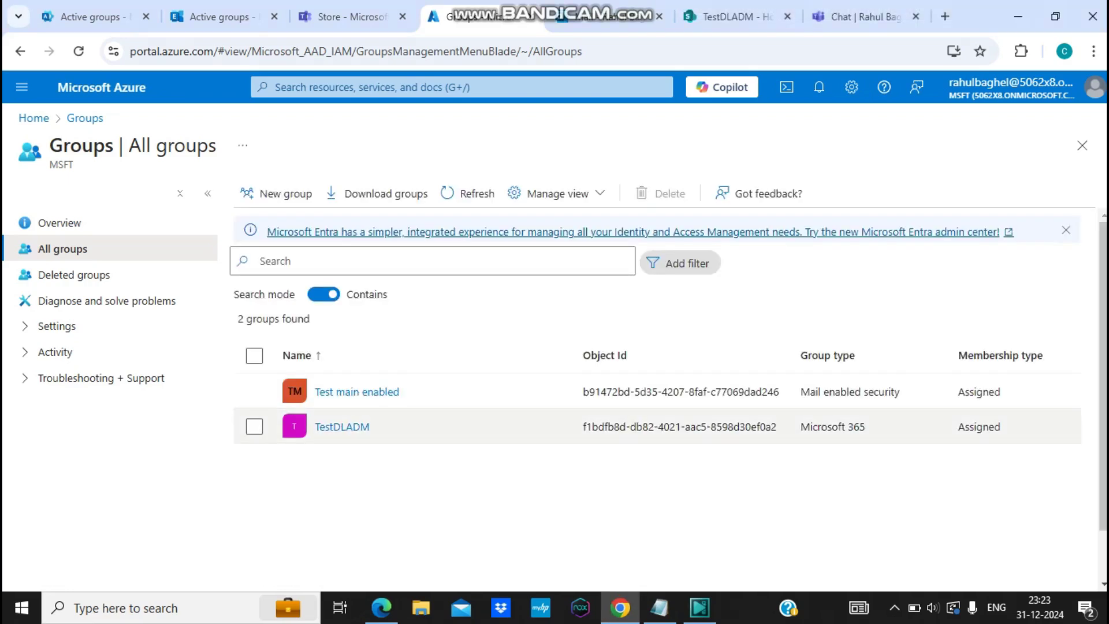
{"action": "left_click", "coordinate": [255, 426]}
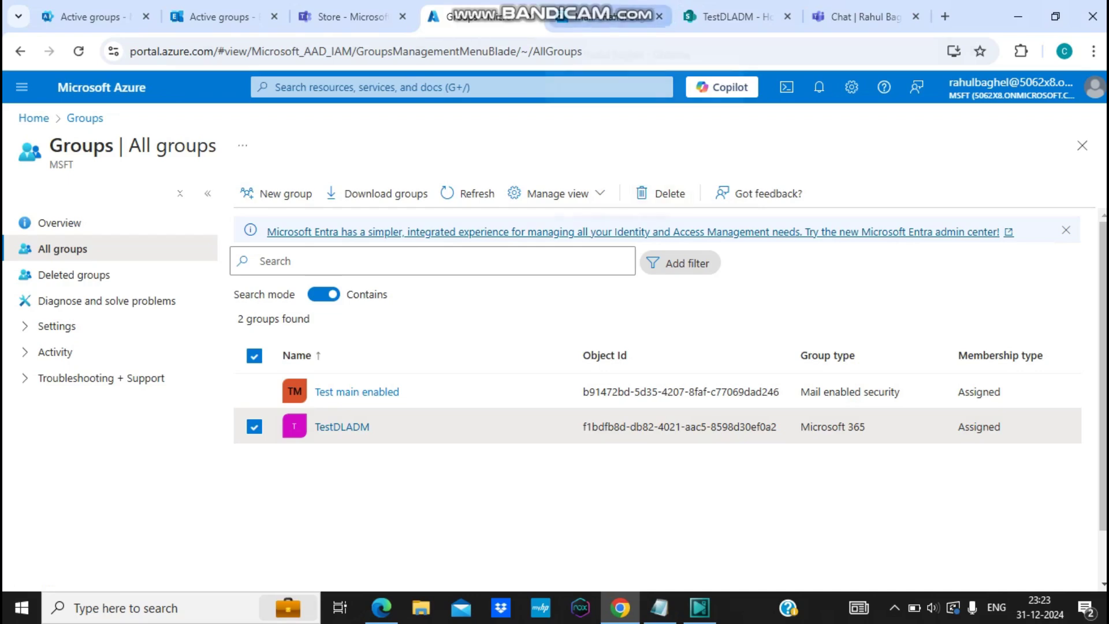
- Switch to Outlook and review the TestDLADM group's edit settings and its delete option, leaving the group unchanged
{"action": "left_click", "coordinate": [604, 17]}
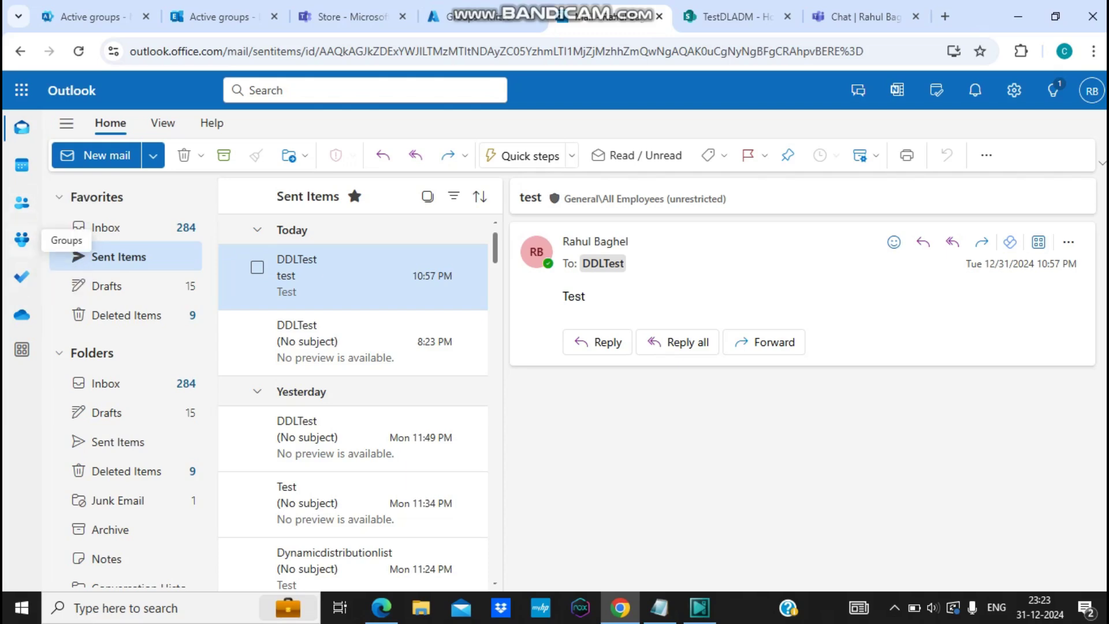
{"action": "left_click", "coordinate": [22, 239]}
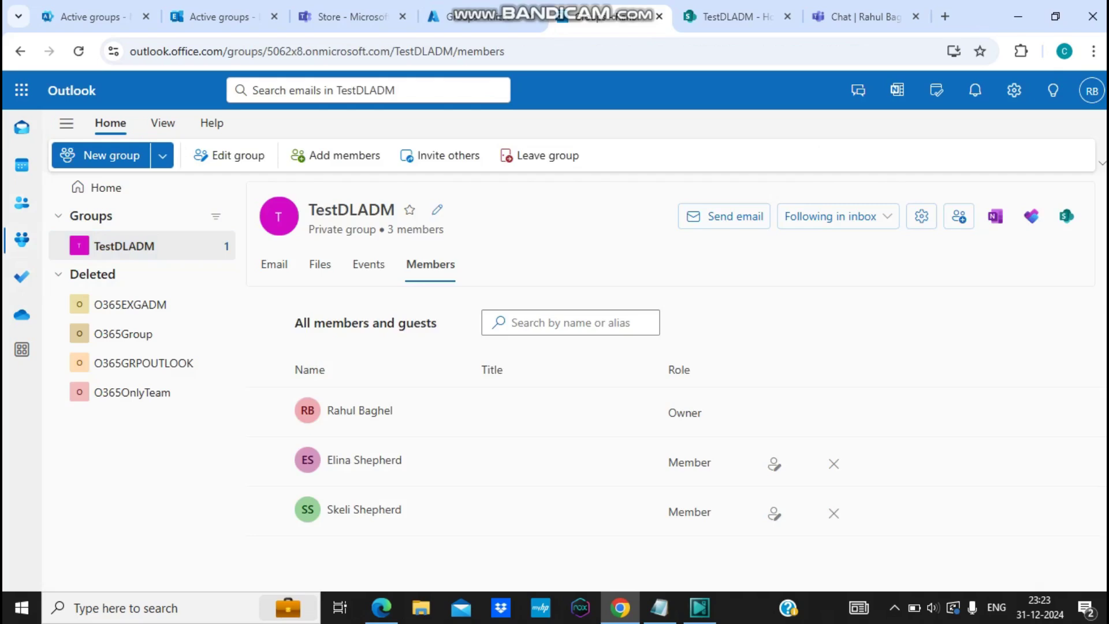
{"action": "left_click", "coordinate": [58, 274]}
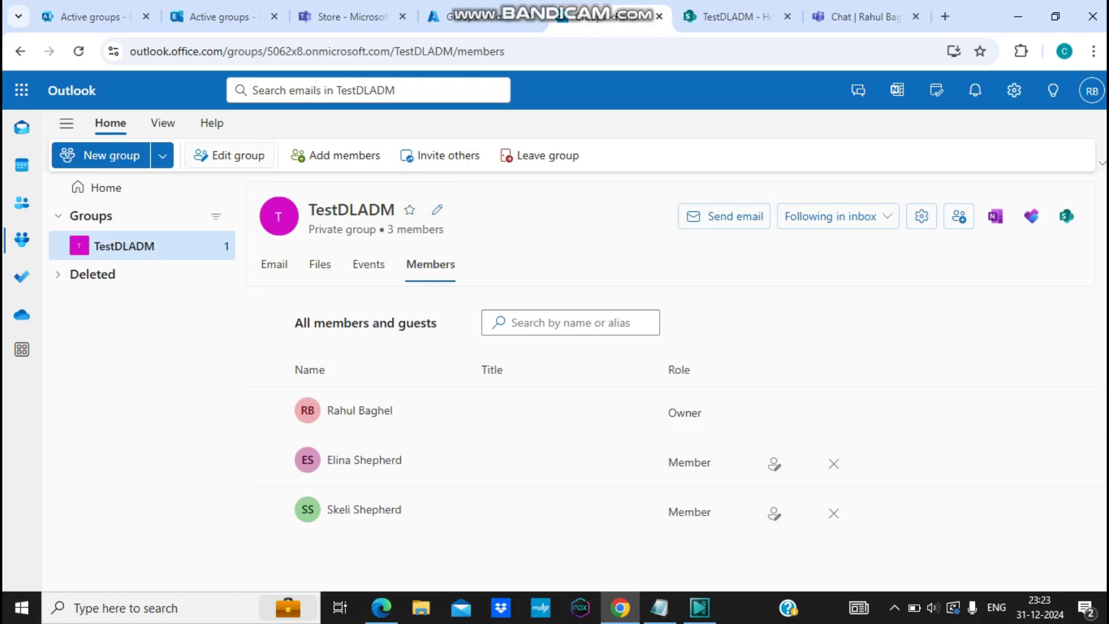
{"action": "left_click", "coordinate": [230, 155]}
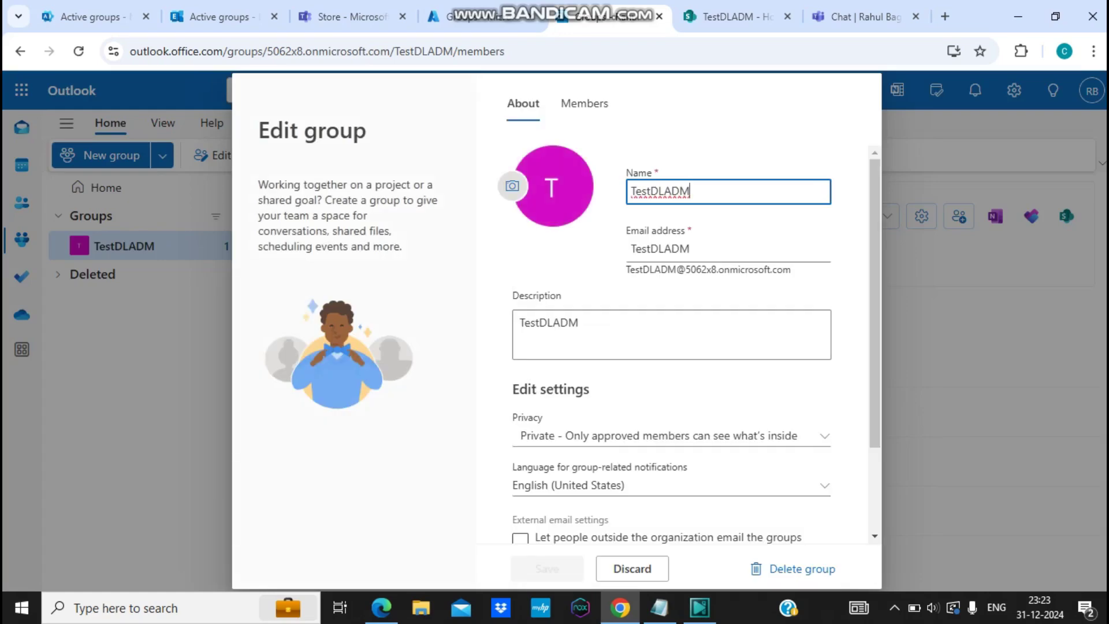
{"action": "scroll", "coordinate": [671, 347], "scroll_direction": "down", "scroll_amount": 2}
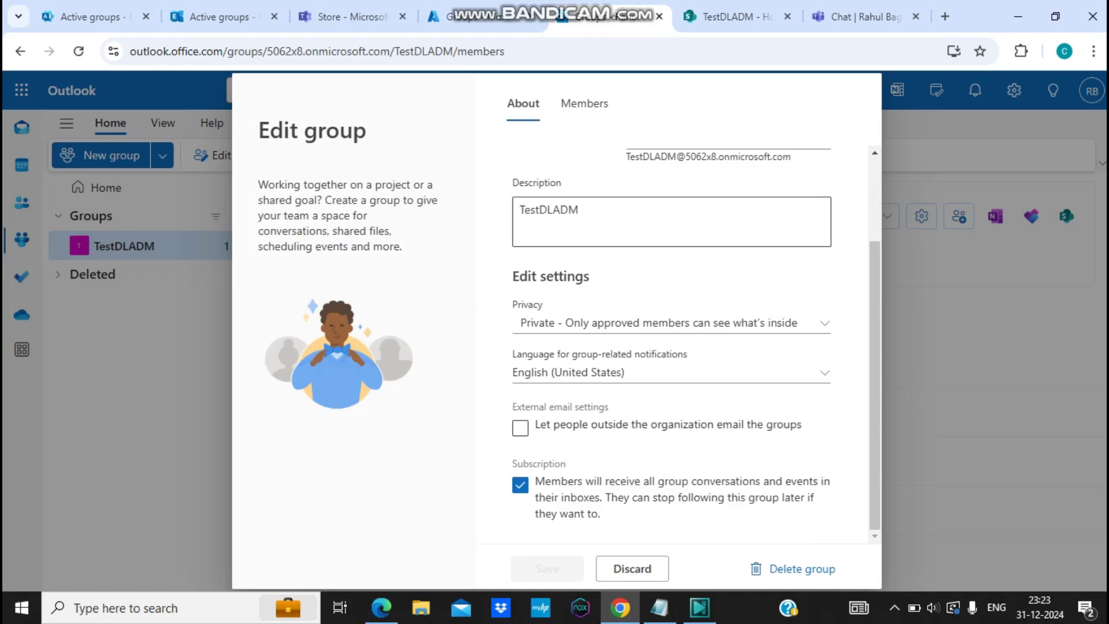
{"action": "scroll", "coordinate": [671, 347], "scroll_direction": "up", "scroll_amount": 2}
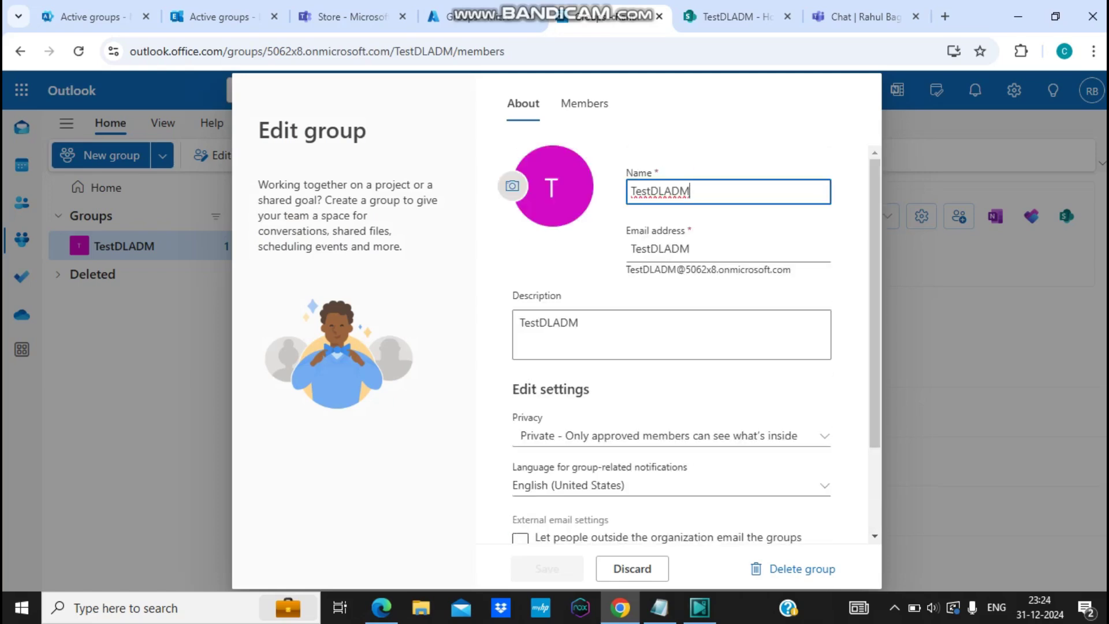
{"action": "key", "text": "Escape"}
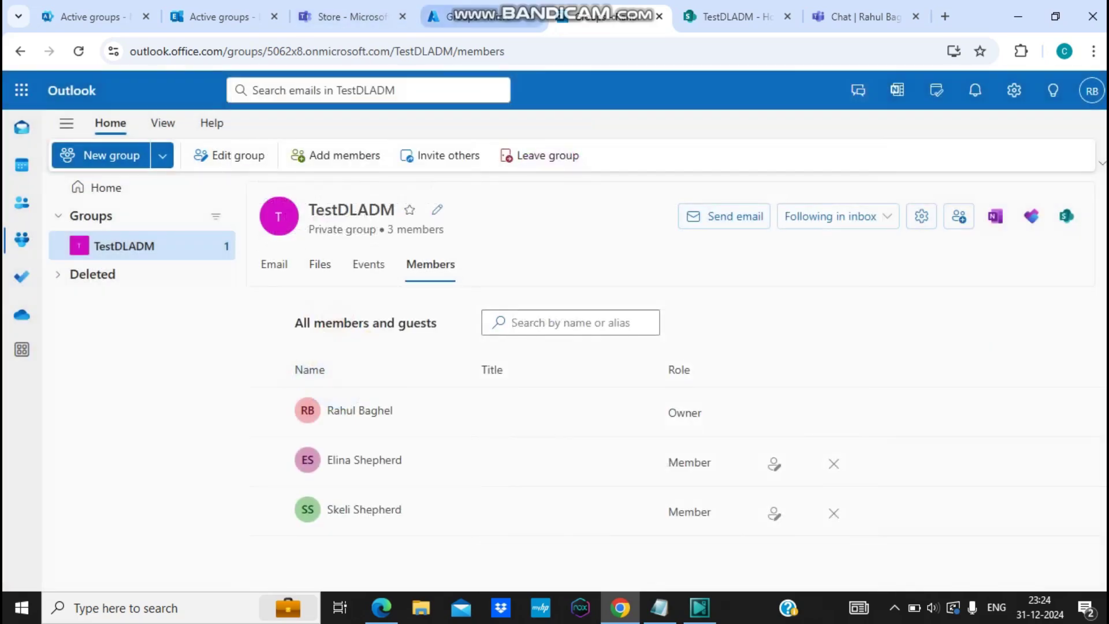
- Return to the Exchange admin center and review the TestDLADM group's General and Microsoft Teams details
{"action": "left_click", "coordinate": [474, 16]}
{"action": "left_click", "coordinate": [349, 16]}
{"action": "left_click", "coordinate": [220, 16]}
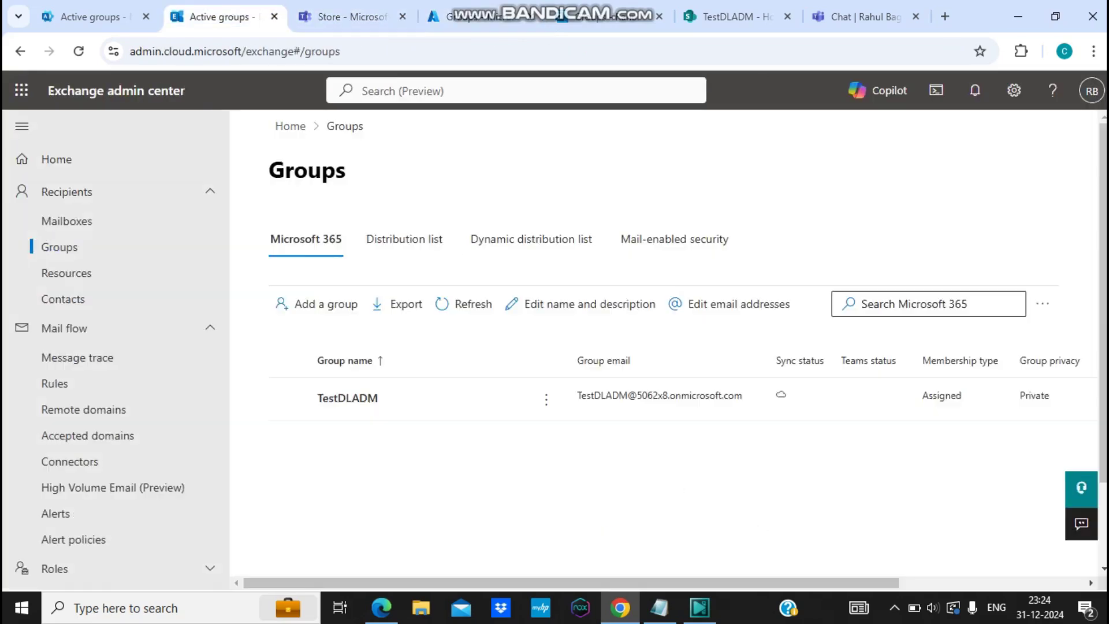
{"action": "left_click", "coordinate": [86, 17]}
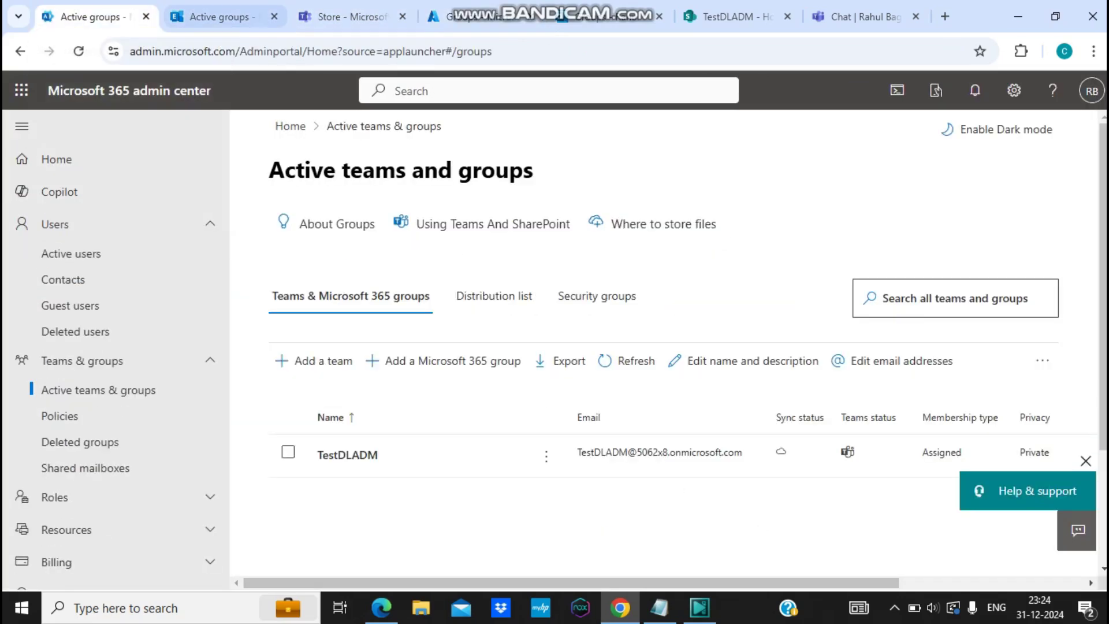
{"action": "left_click", "coordinate": [220, 16]}
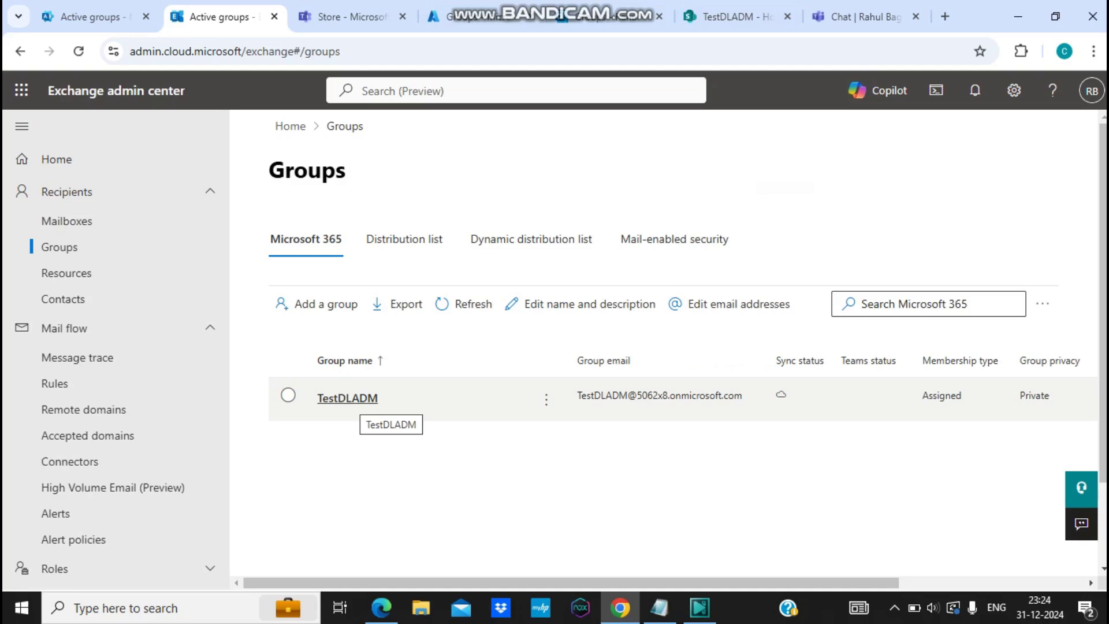
{"action": "left_click", "coordinate": [353, 399]}
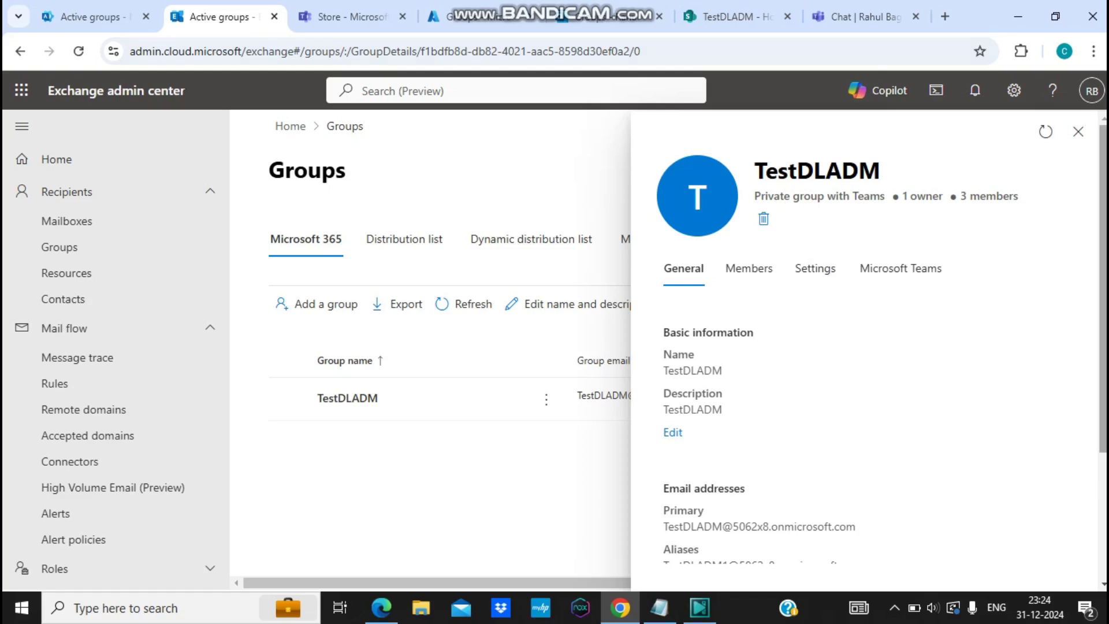
{"action": "scroll", "coordinate": [866, 405], "scroll_direction": "down", "scroll_amount": 2}
{"action": "scroll", "coordinate": [866, 404], "scroll_direction": "up", "scroll_amount": 2}
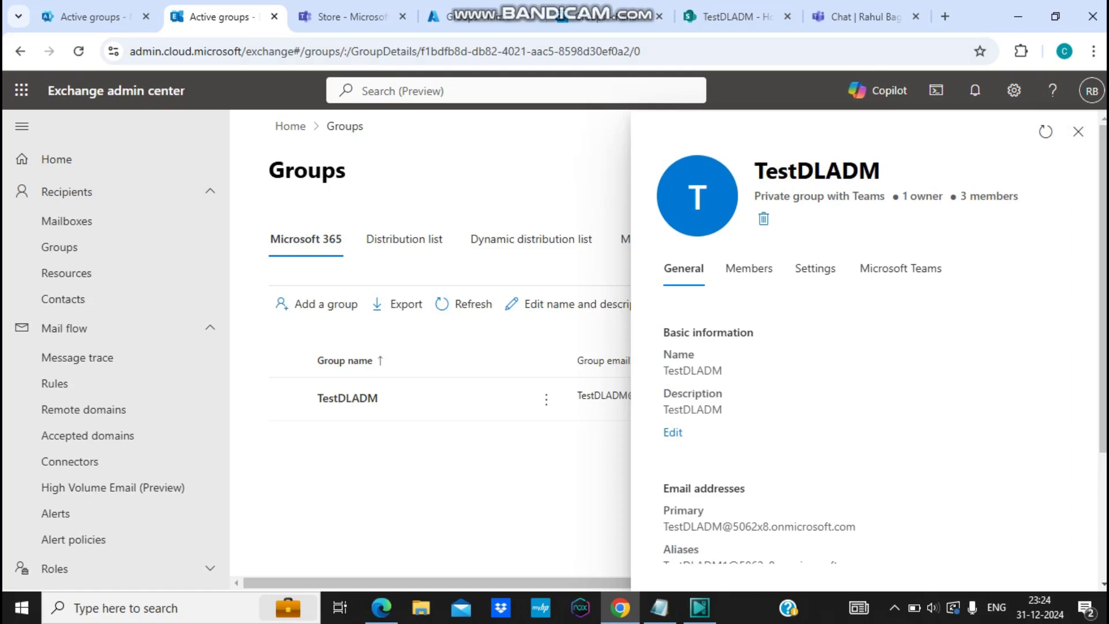
{"action": "left_click", "coordinate": [901, 268]}
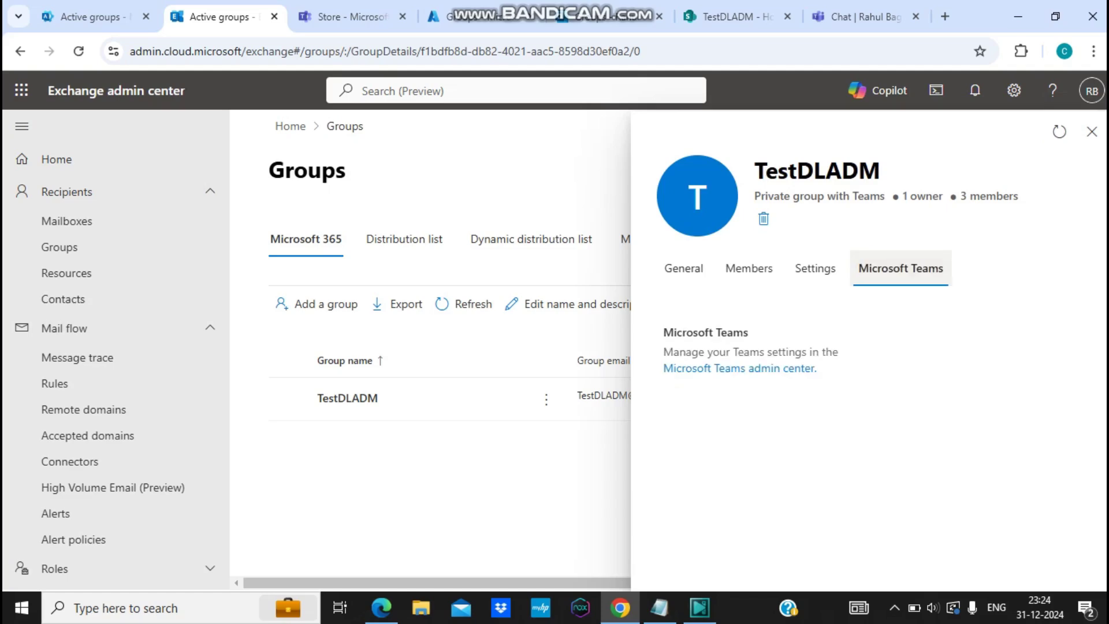
{"action": "left_click", "coordinate": [683, 268]}
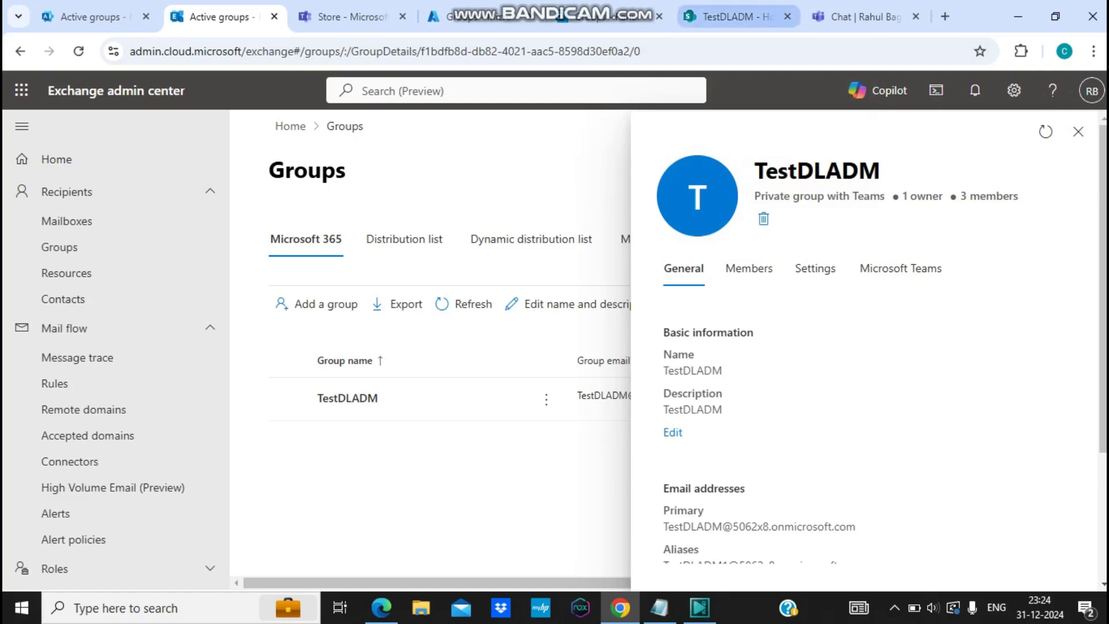
- Switch to Microsoft Teams and check the TestDLADM team's management options, including Delete team
{"action": "left_click", "coordinate": [865, 17]}
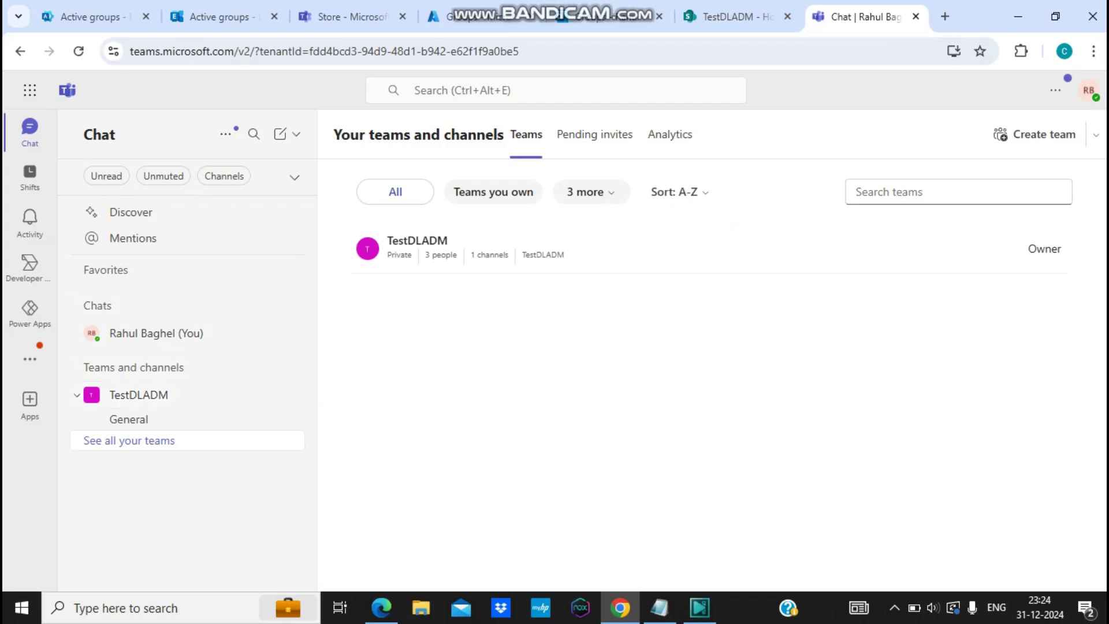
{"action": "left_click", "coordinate": [138, 395]}
{"action": "left_click", "coordinate": [139, 395]}
{"action": "left_click", "coordinate": [139, 395]}
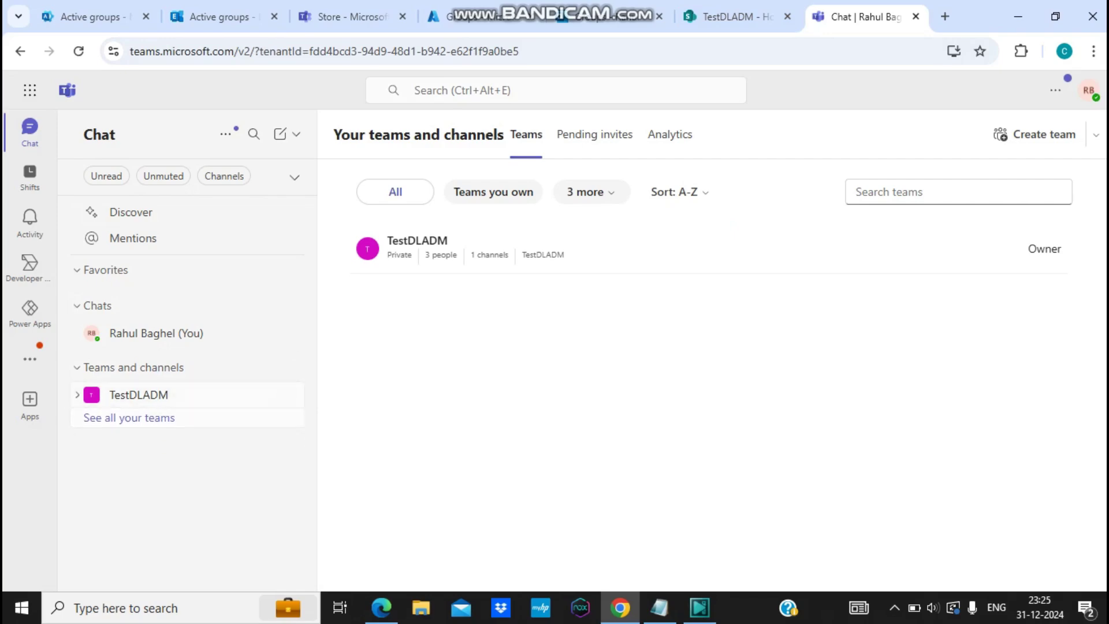
{"action": "left_click", "coordinate": [285, 395]}
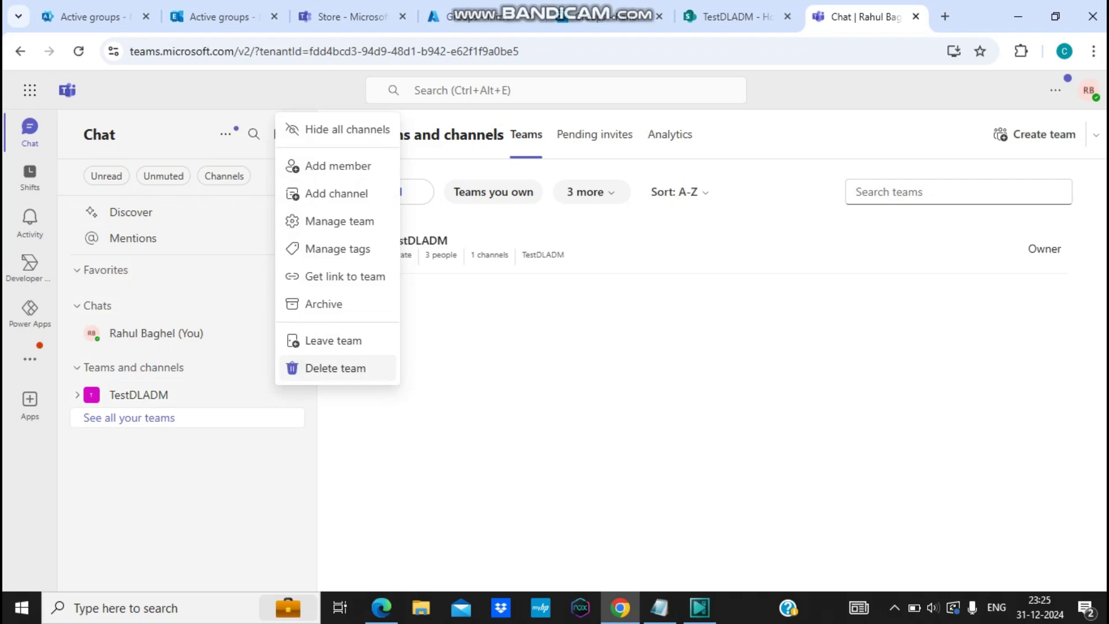
{"action": "key", "text": "Escape"}
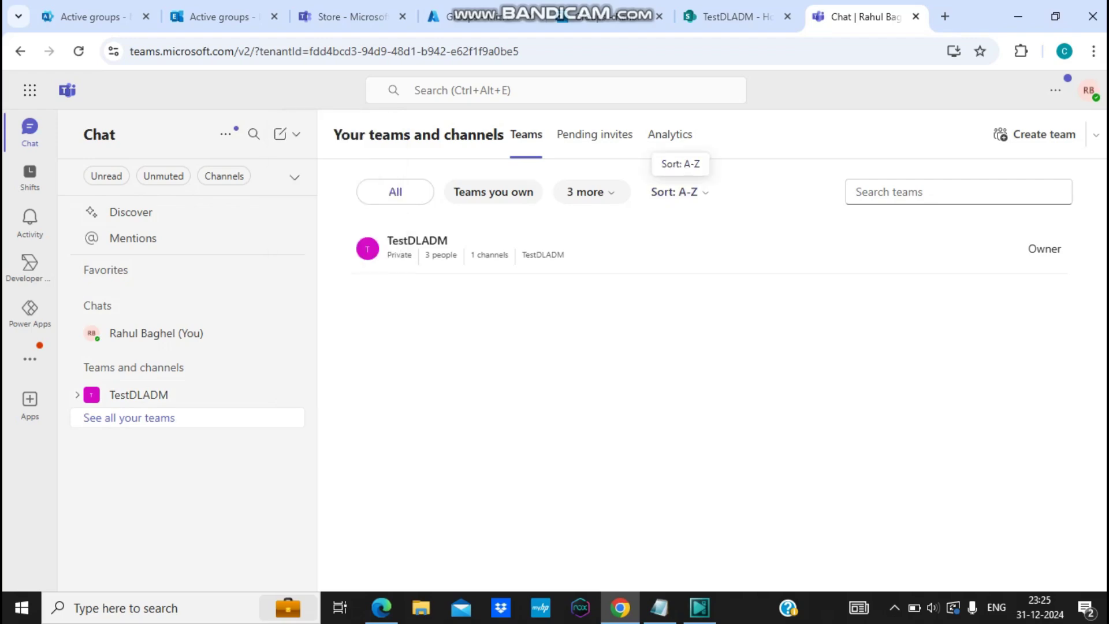
- Switch to the TestDLADM SharePoint site and open its Site Information settings to check the Delete site option
{"action": "left_click", "coordinate": [733, 16]}
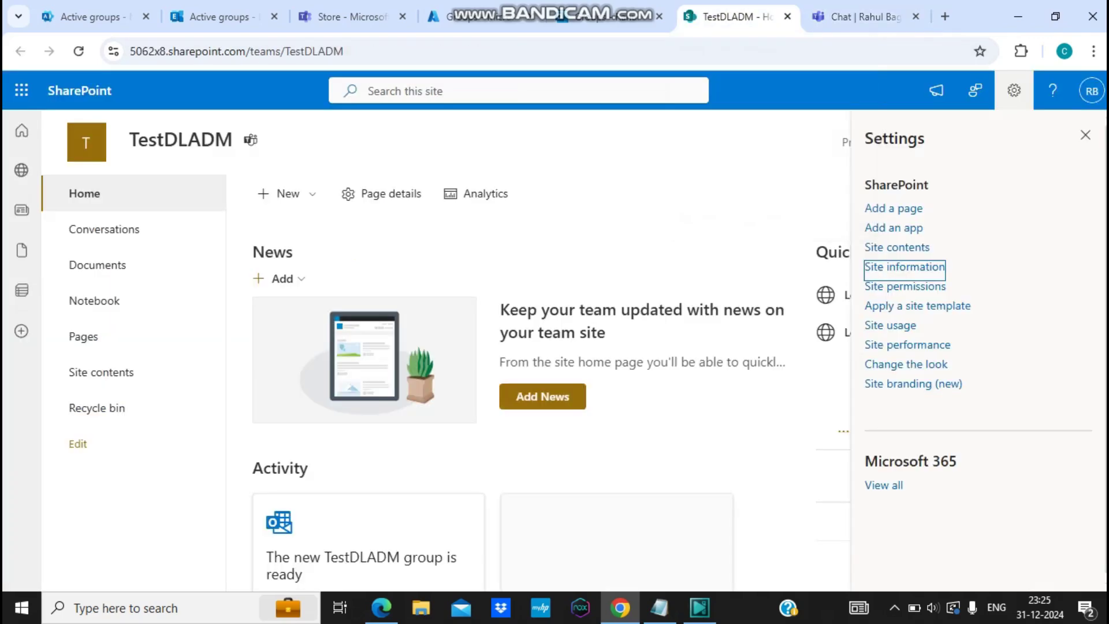
{"action": "left_click_drag", "start_coordinate": [349, 51], "coordinate": [290, 51]}
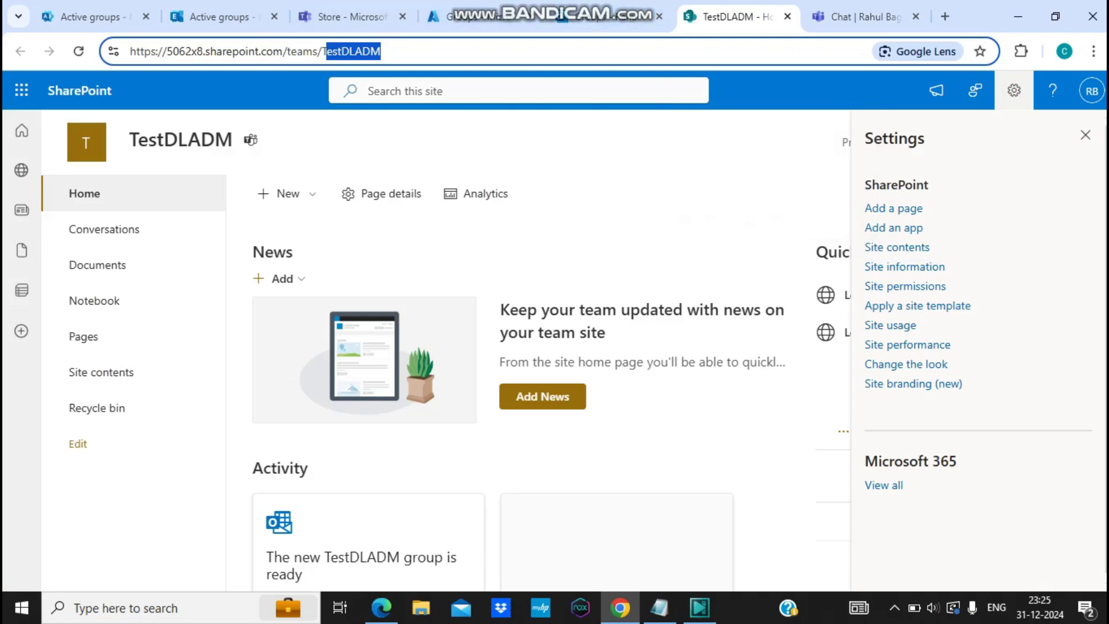
{"action": "left_click", "coordinate": [864, 16]}
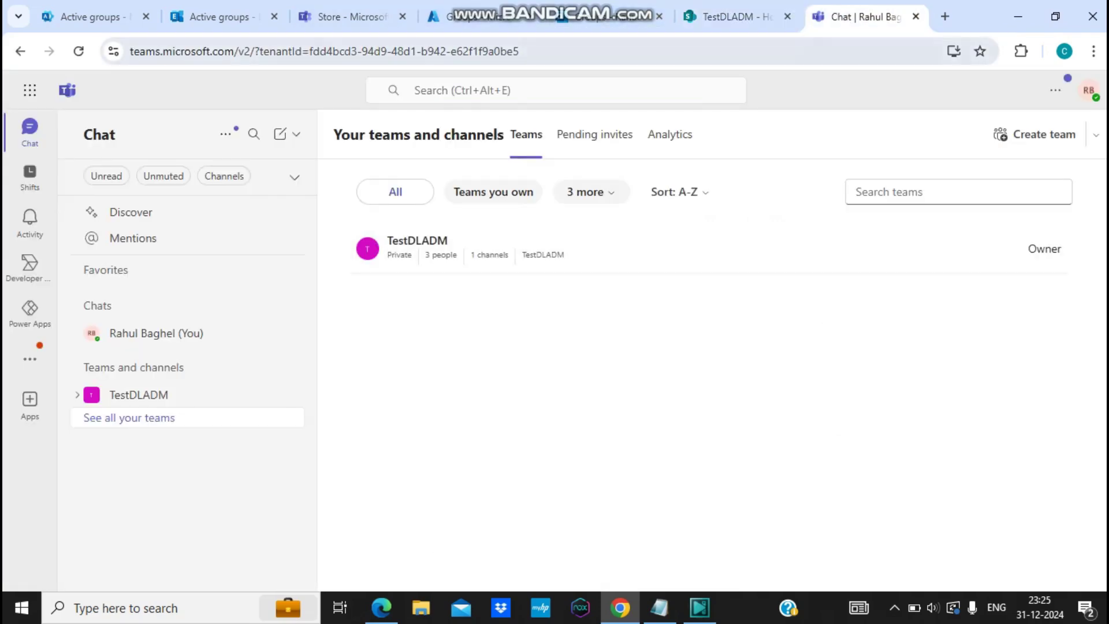
{"action": "key", "text": "ctrl+shift+Tab"}
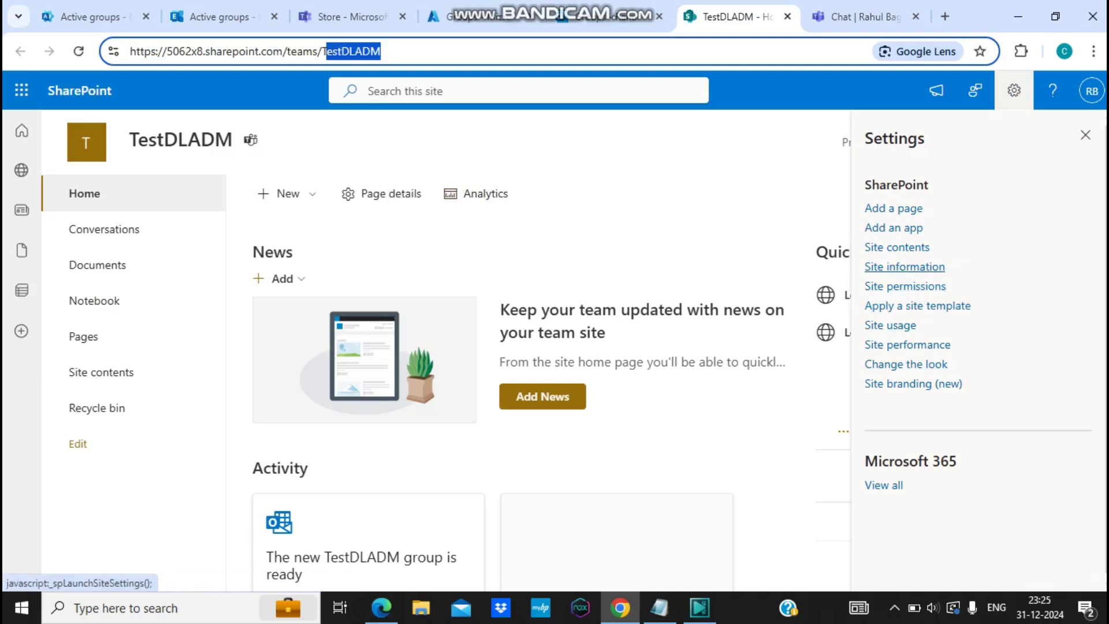
{"action": "left_click", "coordinate": [1014, 91]}
{"action": "left_click", "coordinate": [1013, 91]}
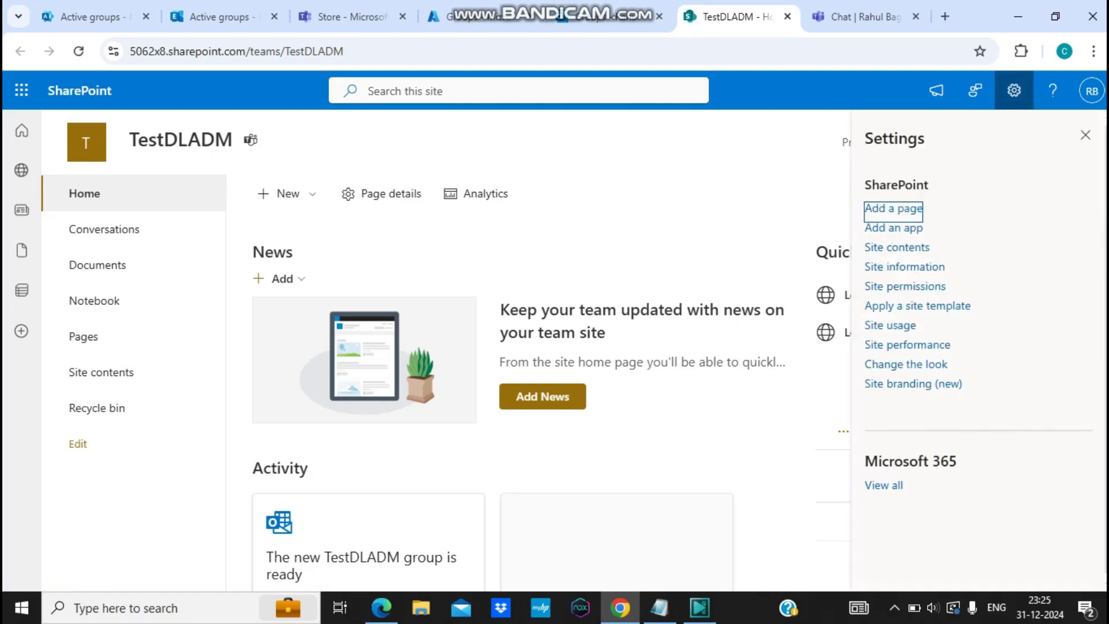
{"action": "left_click", "coordinate": [905, 266]}
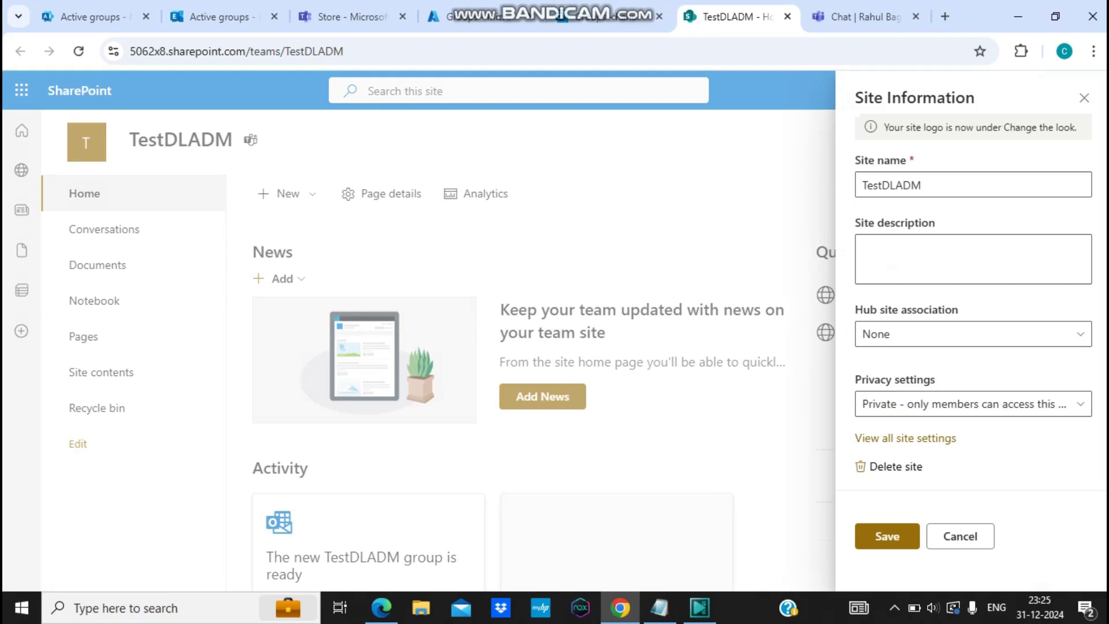
- Expand the TestDLADM team's channels in Teams and review the group's details in the Microsoft 365 admin center
{"action": "left_click", "coordinate": [864, 17]}
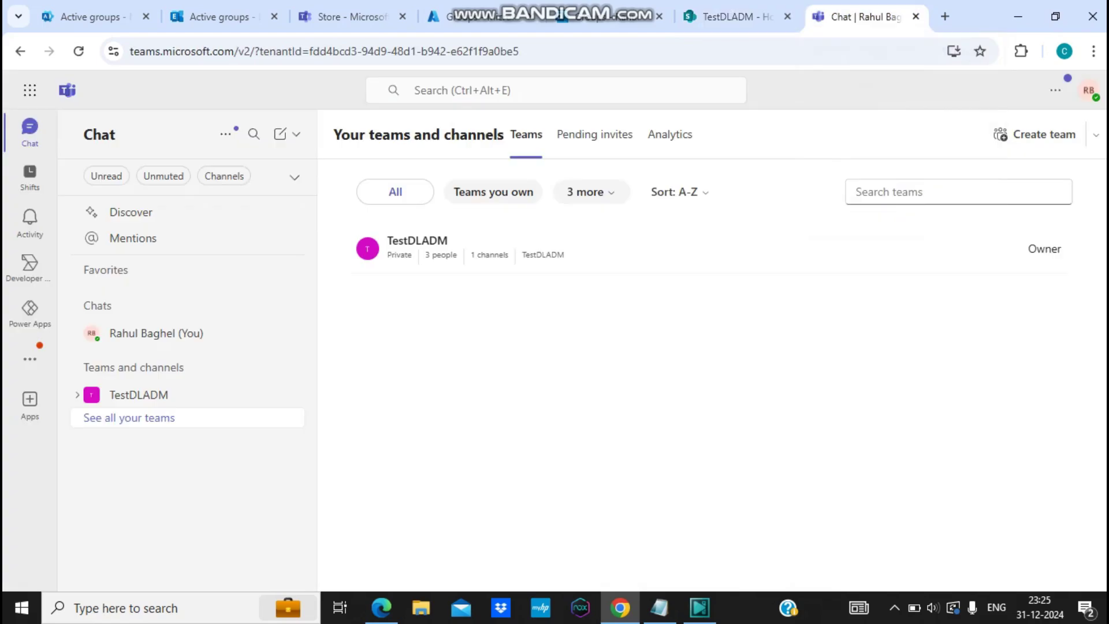
{"action": "left_click", "coordinate": [138, 395]}
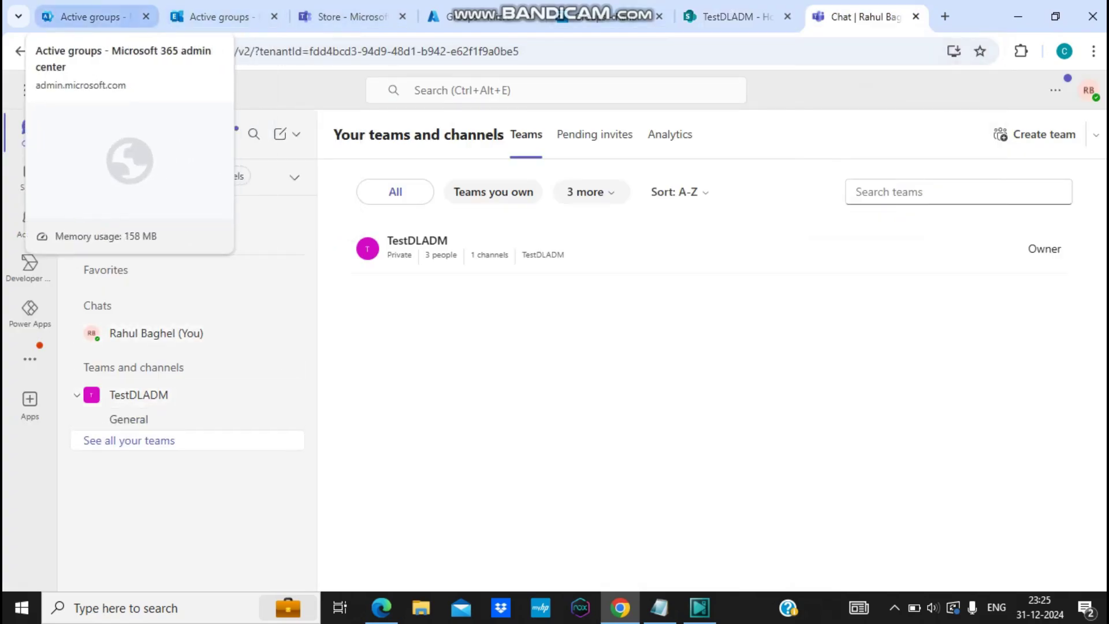
{"action": "left_click", "coordinate": [89, 16]}
{"action": "left_click", "coordinate": [347, 455]}
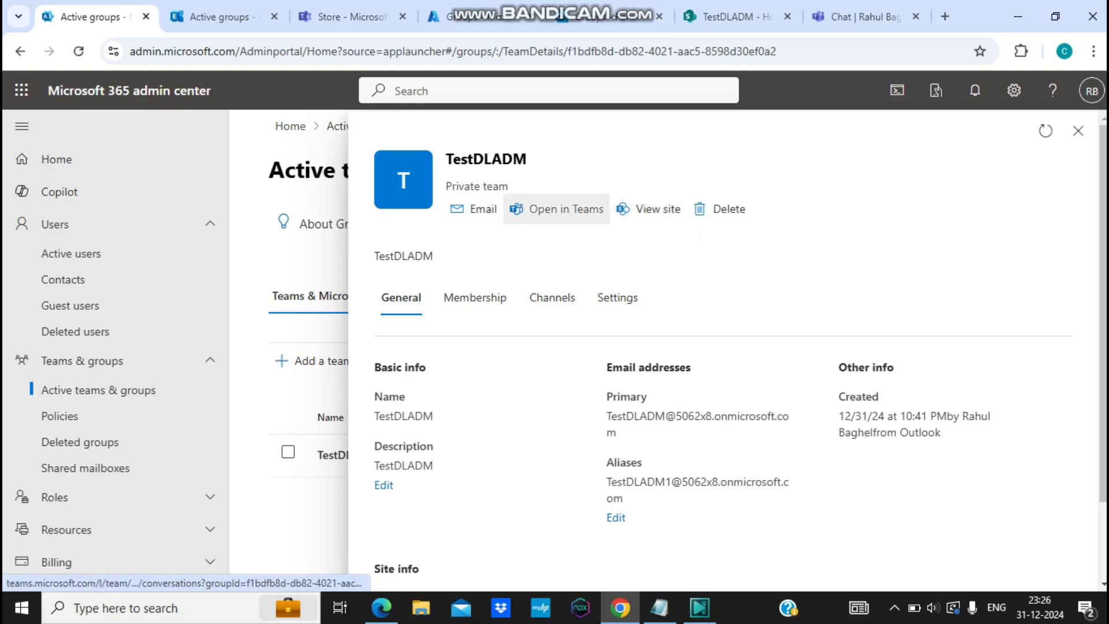
{"action": "left_click", "coordinate": [1078, 130]}
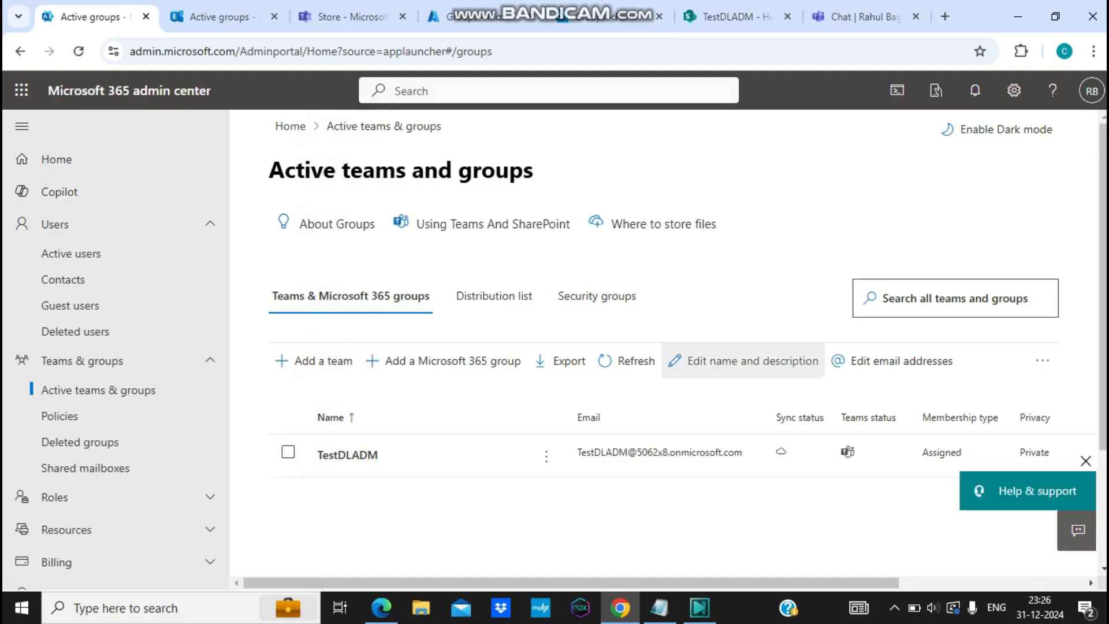
- Switch to Notepad, highlight the Azure Active Directory (AD) Microsoft 365 Group line, and view TestDLADM in the Azure portal's groups list
{"action": "left_click", "coordinate": [658, 607]}
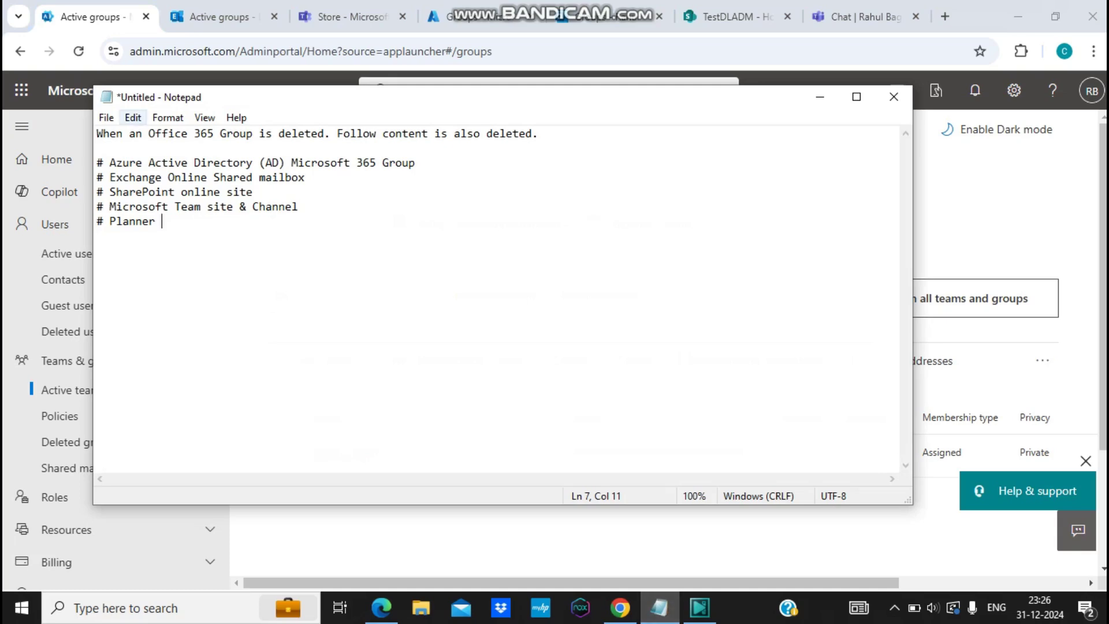
{"action": "left_click_drag", "start_coordinate": [110, 133], "coordinate": [285, 134]}
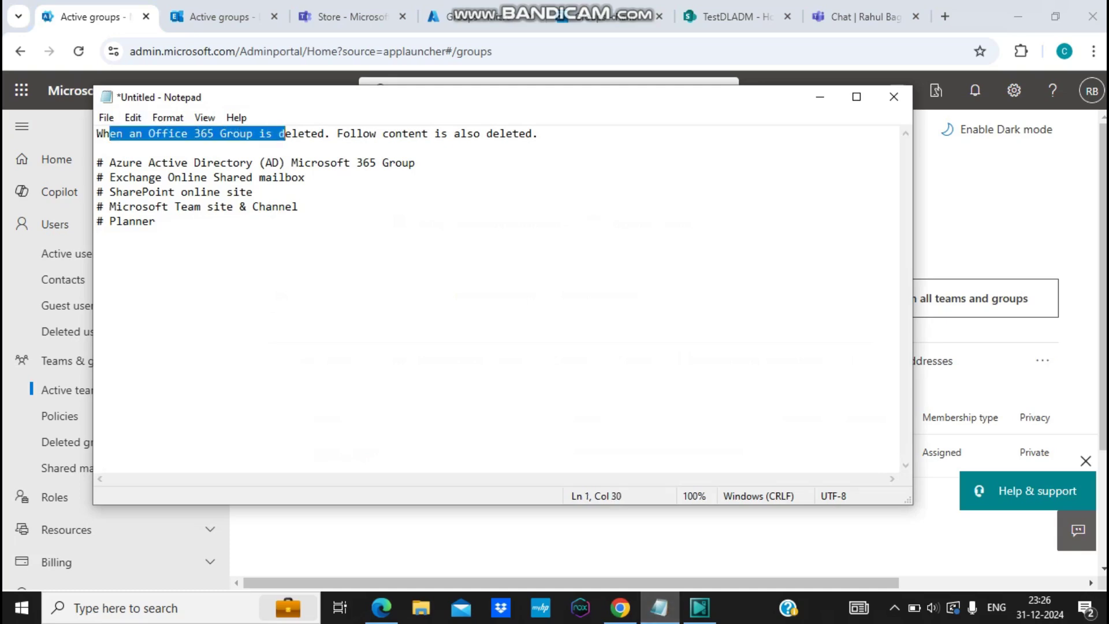
{"action": "left_click_drag", "start_coordinate": [109, 162], "coordinate": [416, 162]}
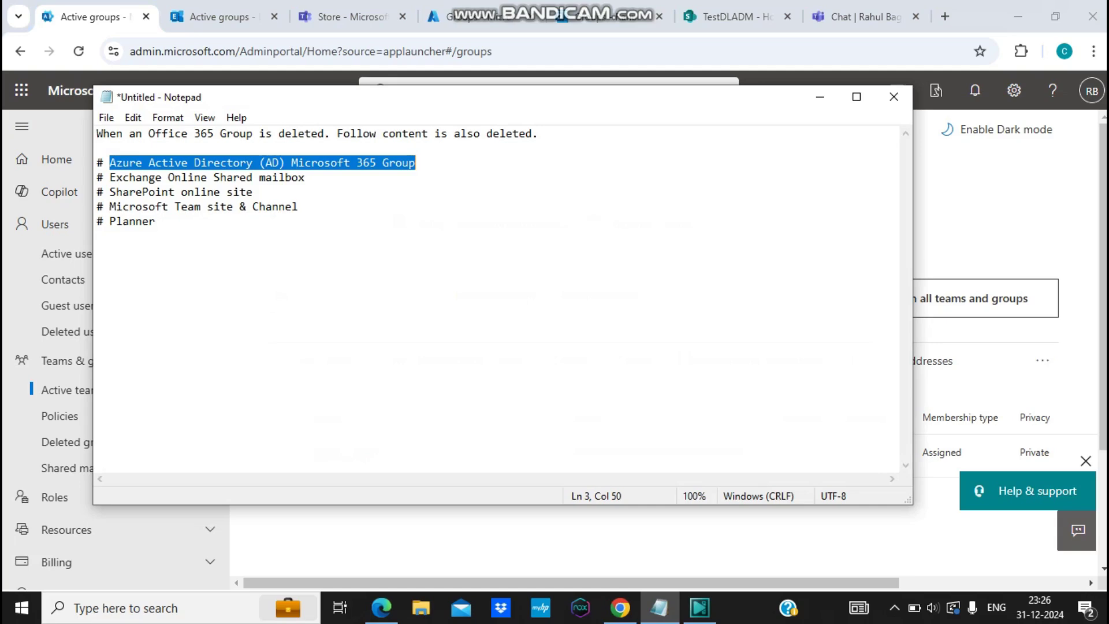
{"action": "left_click", "coordinate": [469, 17]}
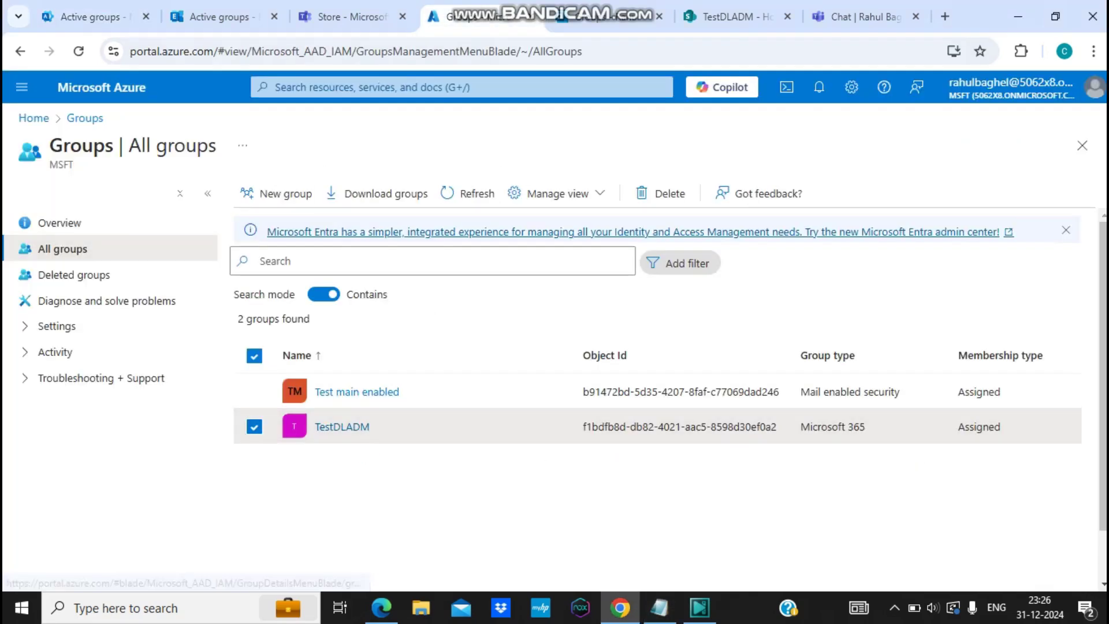
- Highlight the Exchange Online Shared mailbox line in Notepad and view the TestDLADM group in Outlook
{"action": "left_click", "coordinate": [659, 606]}
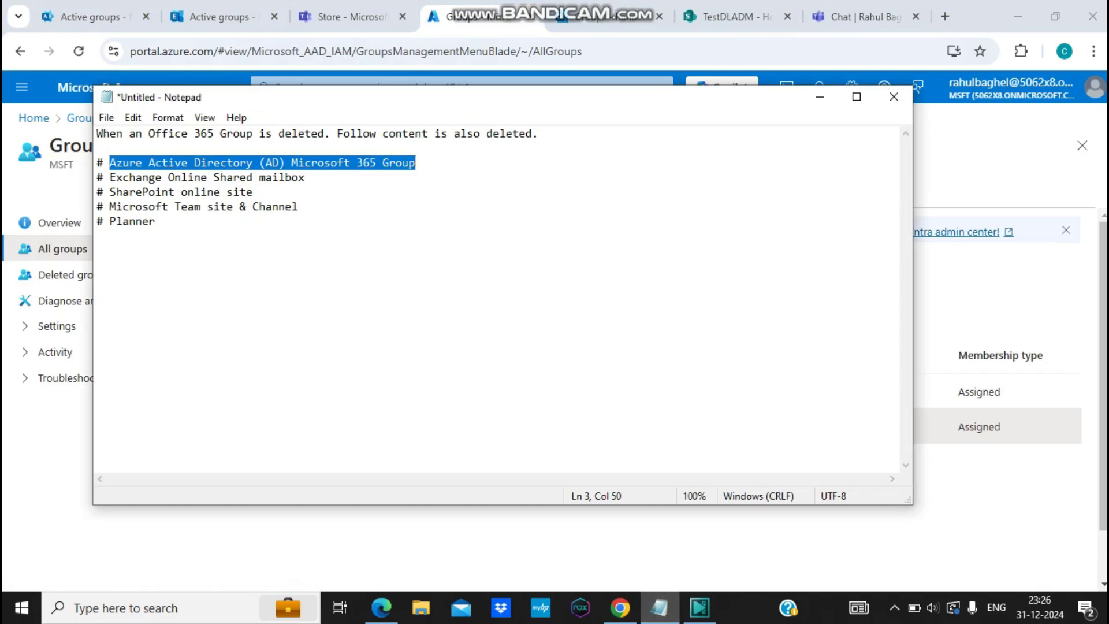
{"action": "key", "text": "Down"}
{"action": "key", "text": "shift+Left"}
{"action": "key", "text": "shift+Left"}
{"action": "key", "text": "shift+Left"}
{"action": "key", "text": "shift+Left"}
{"action": "key", "text": "shift+Left"}
{"action": "key", "text": "shift+Left"}
{"action": "key", "text": "shift+Left"}
{"action": "key", "text": "shift+Left"}
{"action": "key", "text": "shift+Left"}
{"action": "key", "text": "shift+Left"}
{"action": "key", "text": "shift+Left"}
{"action": "key", "text": "shift+Left"}
{"action": "key", "text": "shift+Left"}
{"action": "key", "text": "shift+Left"}
{"action": "key", "text": "shift+Left"}
{"action": "key", "text": "shift+Left"}
{"action": "key", "text": "shift+Left"}
{"action": "key", "text": "shift+Left"}
{"action": "key", "text": "shift+Left"}
{"action": "key", "text": "shift+Left"}
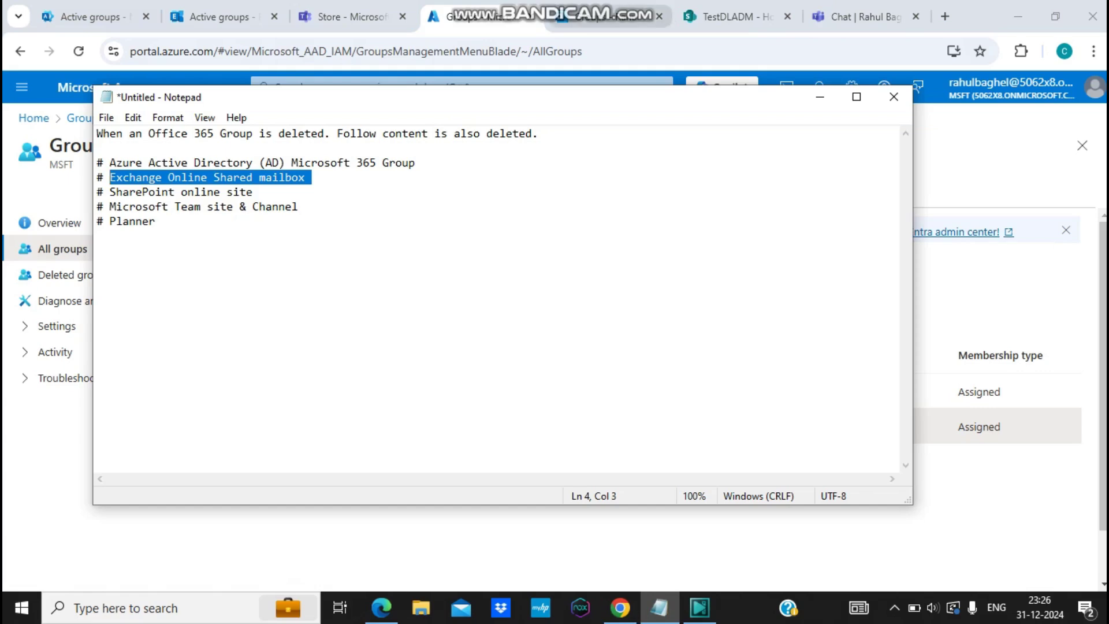
{"action": "left_click", "coordinate": [607, 16]}
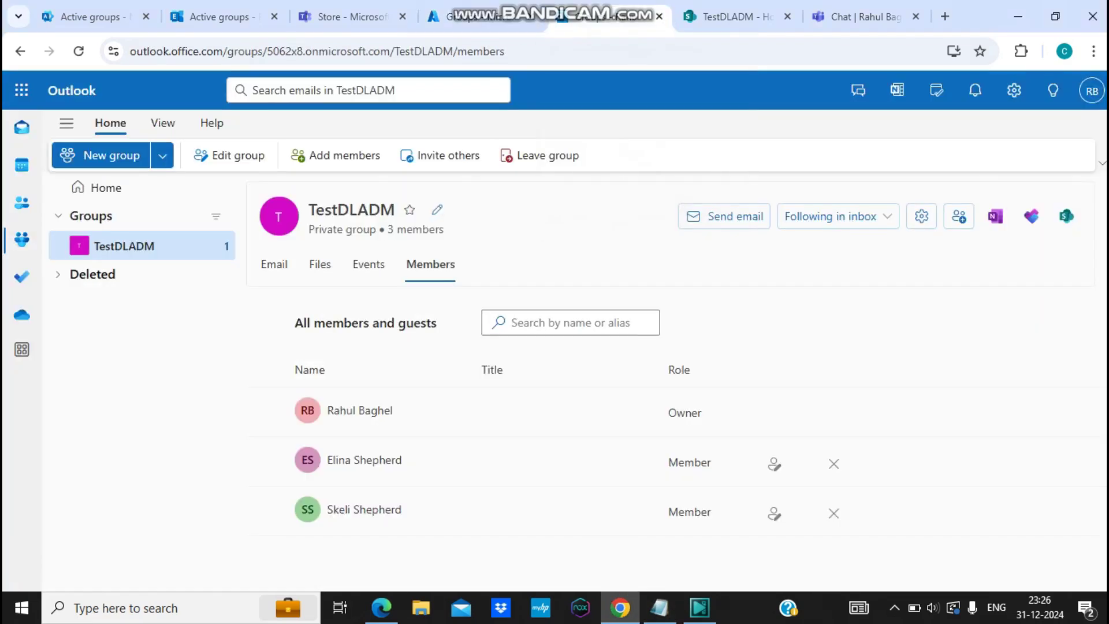
{"action": "left_click", "coordinate": [124, 246]}
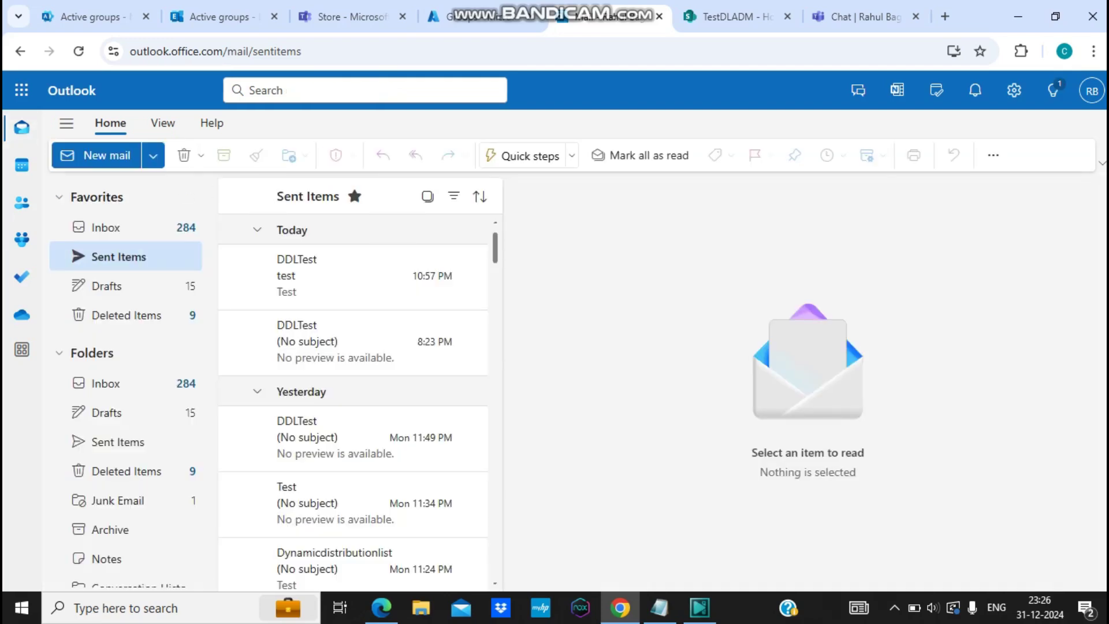
{"action": "left_click", "coordinate": [22, 239]}
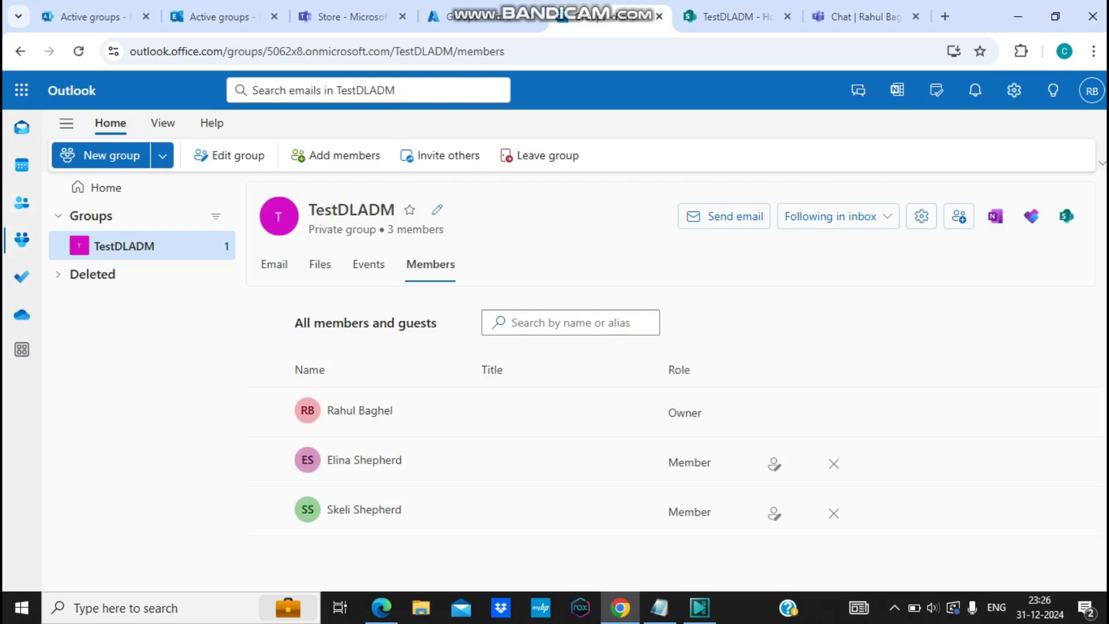
- Highlight the SharePoint online site line in Notepad and view the TestDLADM site in SharePoint
{"action": "left_click", "coordinate": [658, 607]}
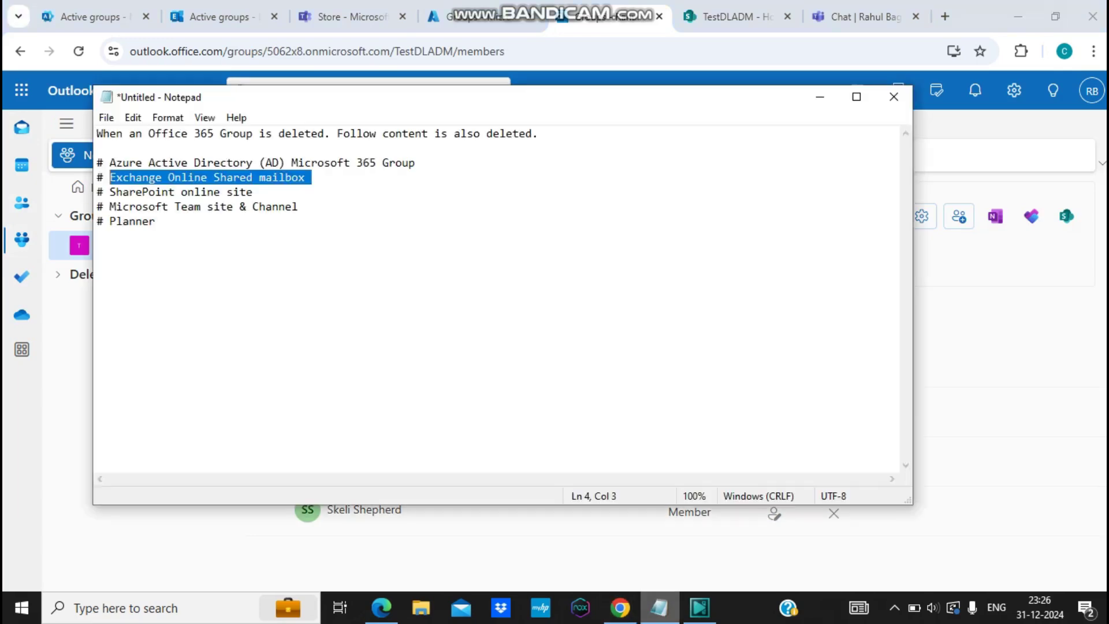
{"action": "key", "text": "Down"}
{"action": "key", "text": "End"}
{"action": "key", "text": "shift+Left"}
{"action": "key", "text": "shift+Left"}
{"action": "key", "text": "shift+Left"}
{"action": "key", "text": "shift+Left"}
{"action": "key", "text": "shift+Left"}
{"action": "key", "text": "shift+Left"}
{"action": "key", "text": "shift+Left"}
{"action": "key", "text": "shift+Left"}
{"action": "key", "text": "shift+Left"}
{"action": "key", "text": "shift+Left"}
{"action": "key", "text": "shift+Left"}
{"action": "key", "text": "shift+Left"}
{"action": "key", "text": "shift+Left"}
{"action": "key", "text": "shift+Left"}
{"action": "key", "text": "shift+Left"}
{"action": "key", "text": "shift+Left"}
{"action": "key", "text": "shift+Left"}
{"action": "key", "text": "shift+Left"}
{"action": "key", "text": "shift+Left"}
{"action": "key", "text": "shift+Left"}
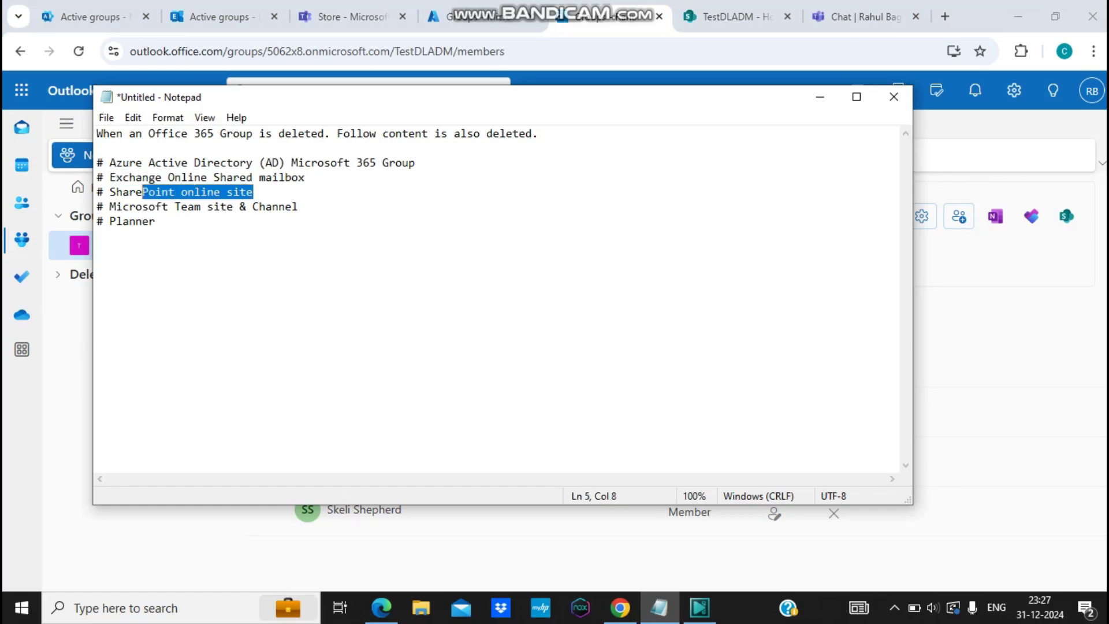
{"action": "left_click", "coordinate": [737, 17]}
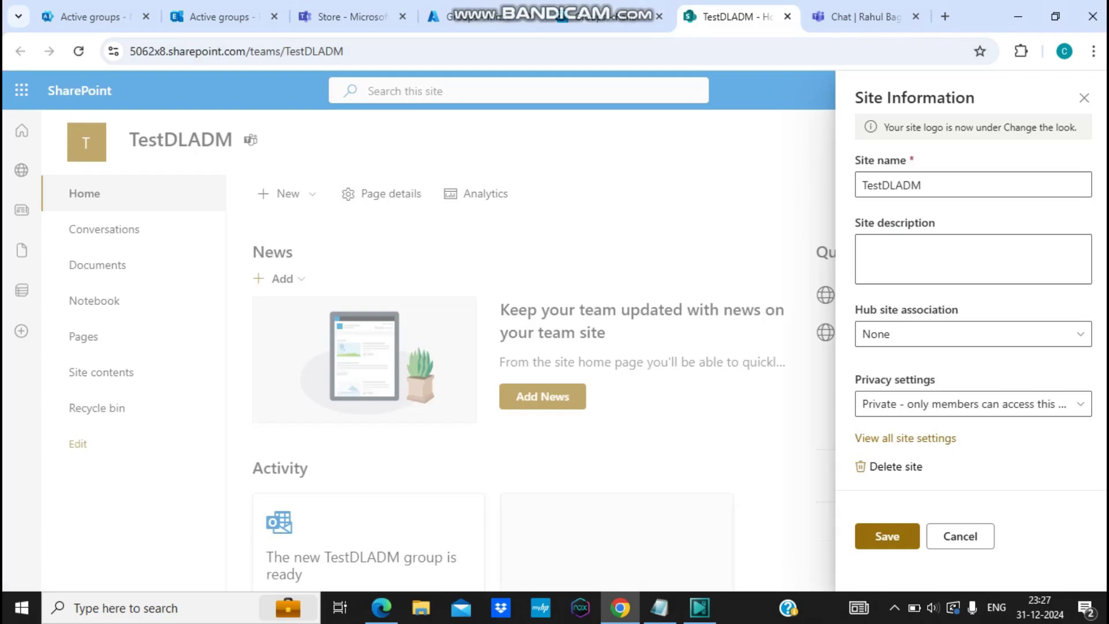
- Highlight the Microsoft Team site & Channel line in Notepad and view the TestDLADM team in Teams
{"action": "left_click", "coordinate": [659, 607]}
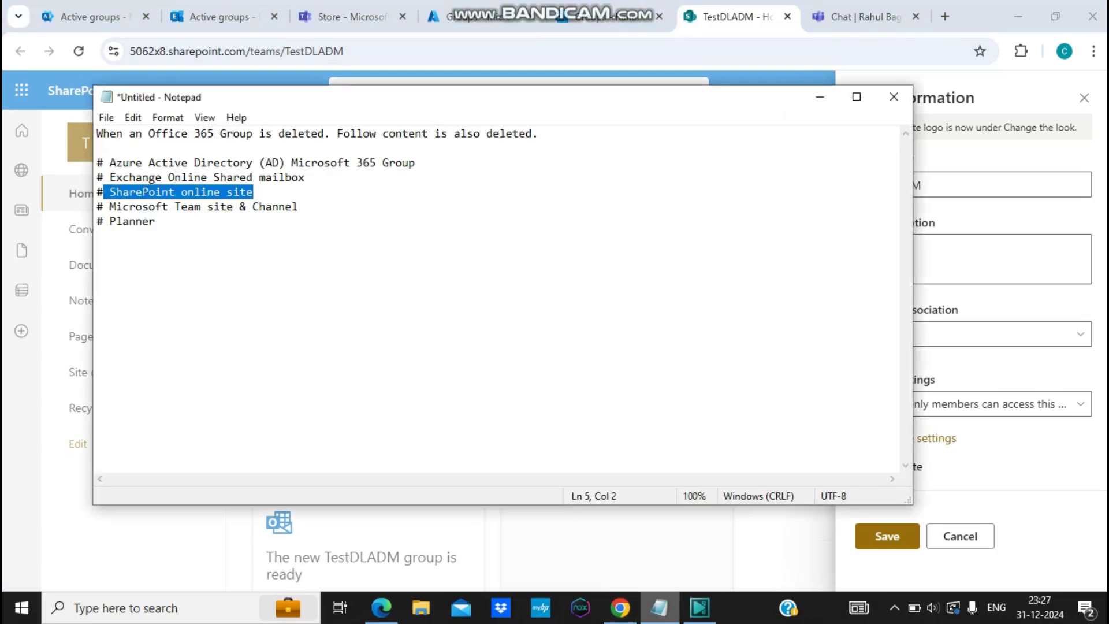
{"action": "left_click_drag", "start_coordinate": [299, 207], "coordinate": [175, 196]}
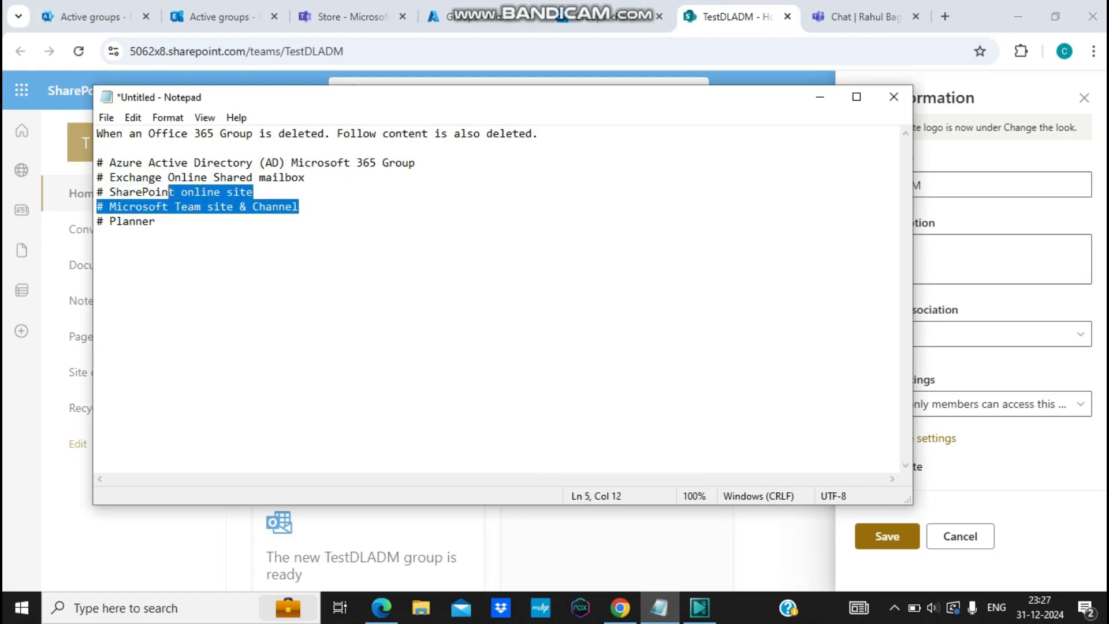
{"action": "left_click", "coordinate": [855, 16]}
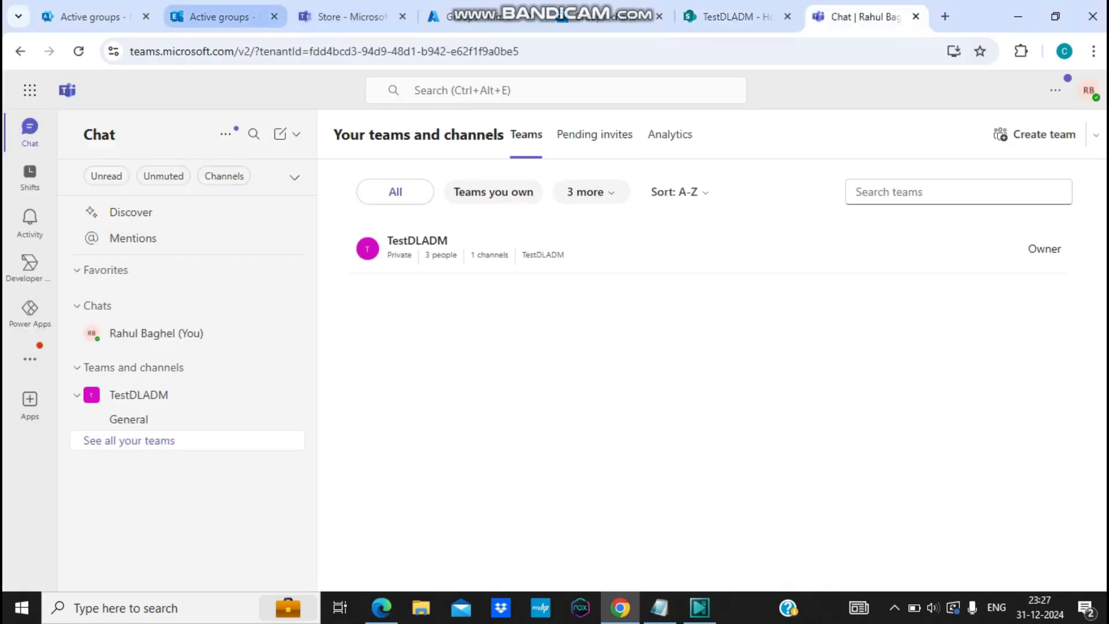
- Return to the list of active teams and groups in the Microsoft 365 admin center
{"action": "left_click", "coordinate": [89, 17]}
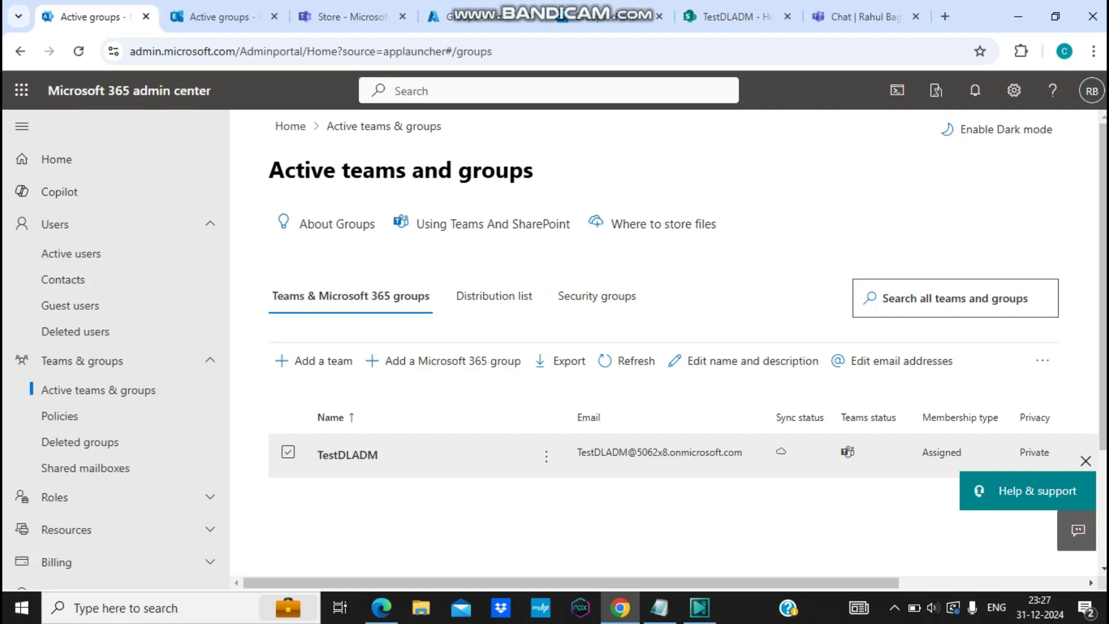
- Revisit the TestDLADM site in SharePoint and the team list in Teams, and return to the Microsoft 365 admin center
{"action": "left_click", "coordinate": [728, 16]}
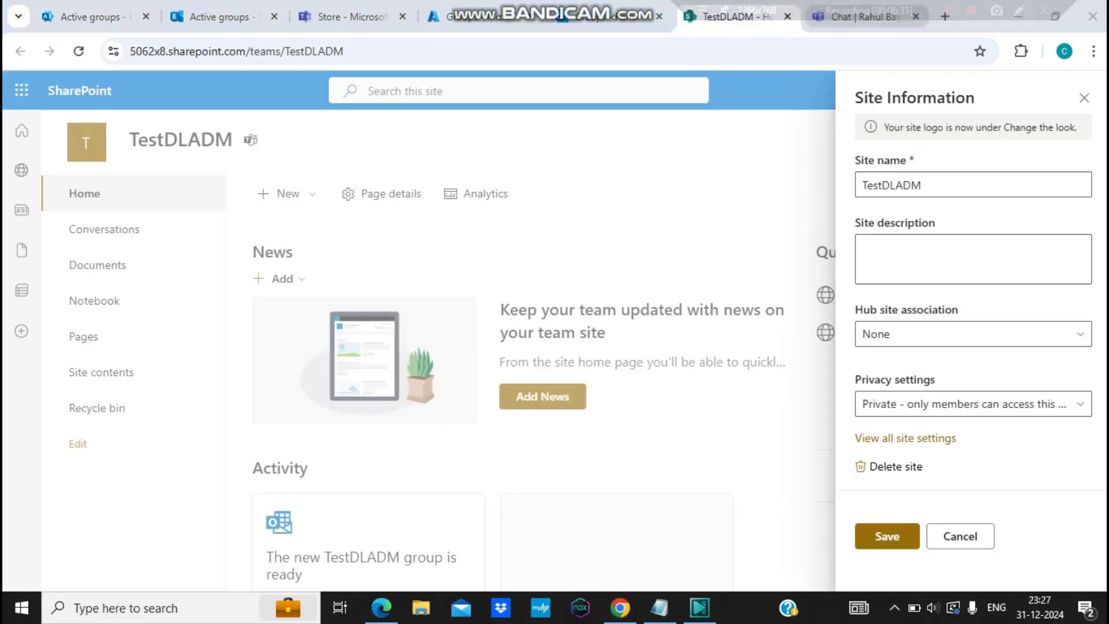
{"action": "left_click", "coordinate": [865, 17]}
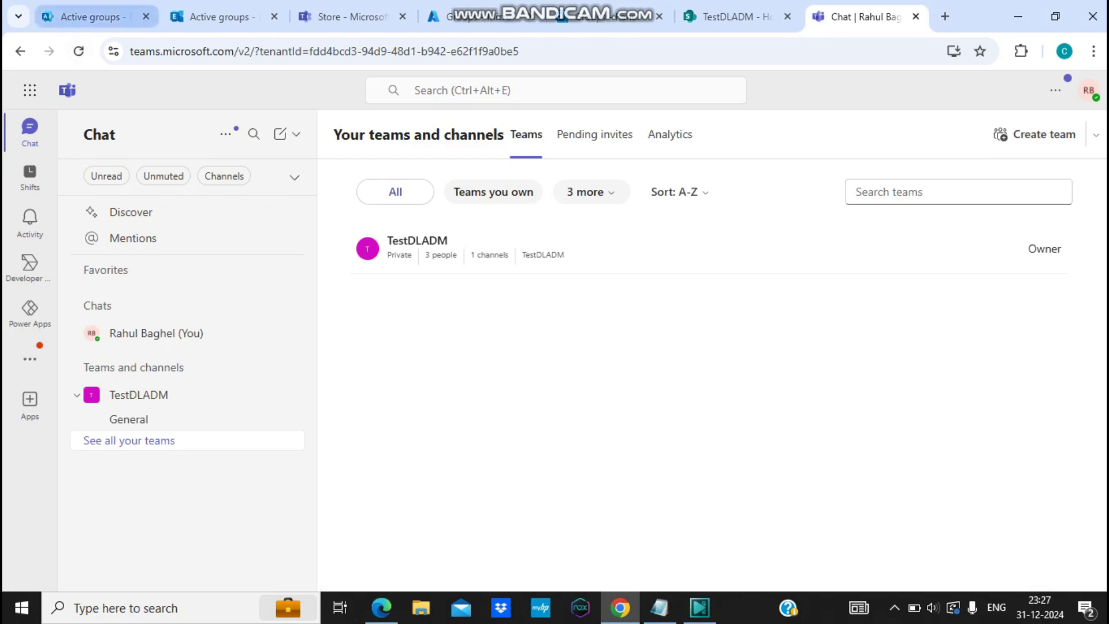
{"action": "left_click", "coordinate": [86, 16]}
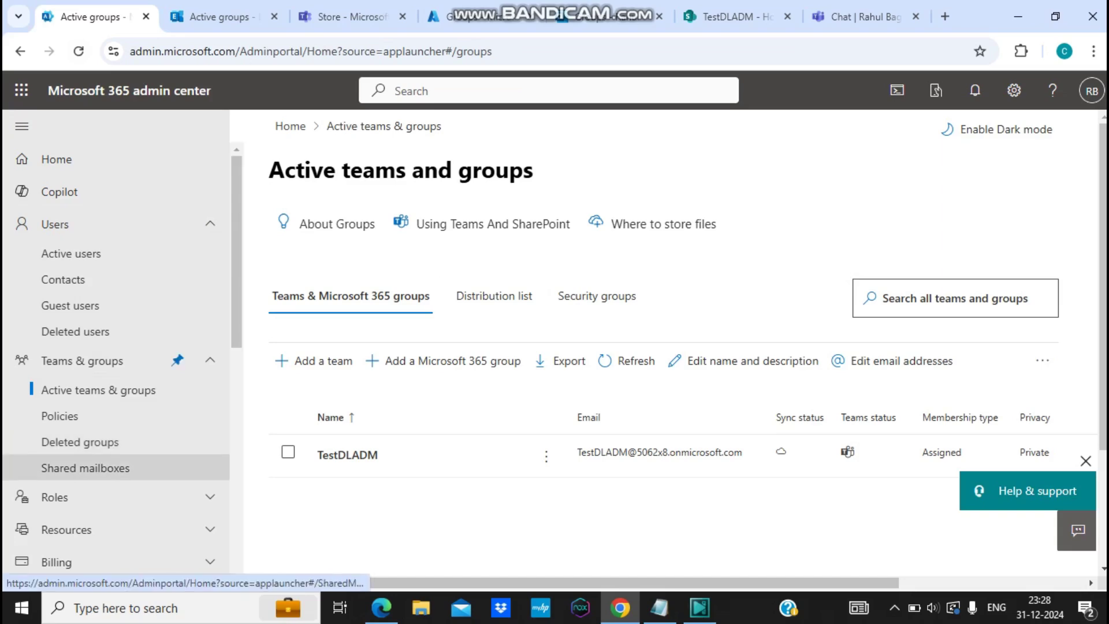
- View the Deleted groups lists in the Microsoft 365 admin center and in Azure, and select O365OnlyTeam in Azure
{"action": "left_click", "coordinate": [80, 442]}
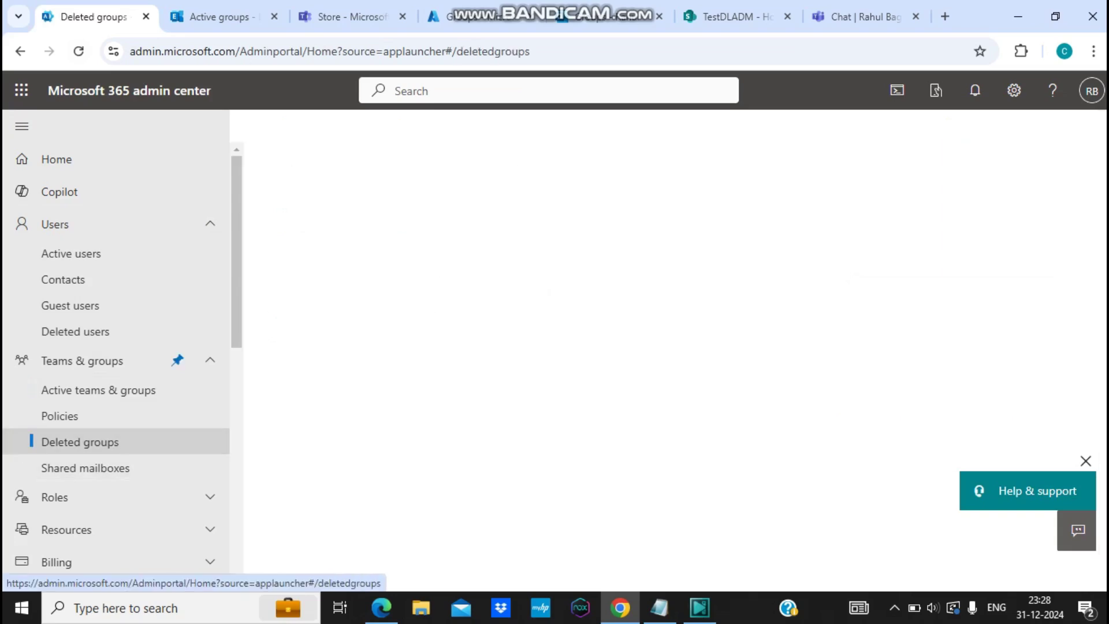
{"action": "left_click_drag", "start_coordinate": [213, 92], "coordinate": [48, 93]}
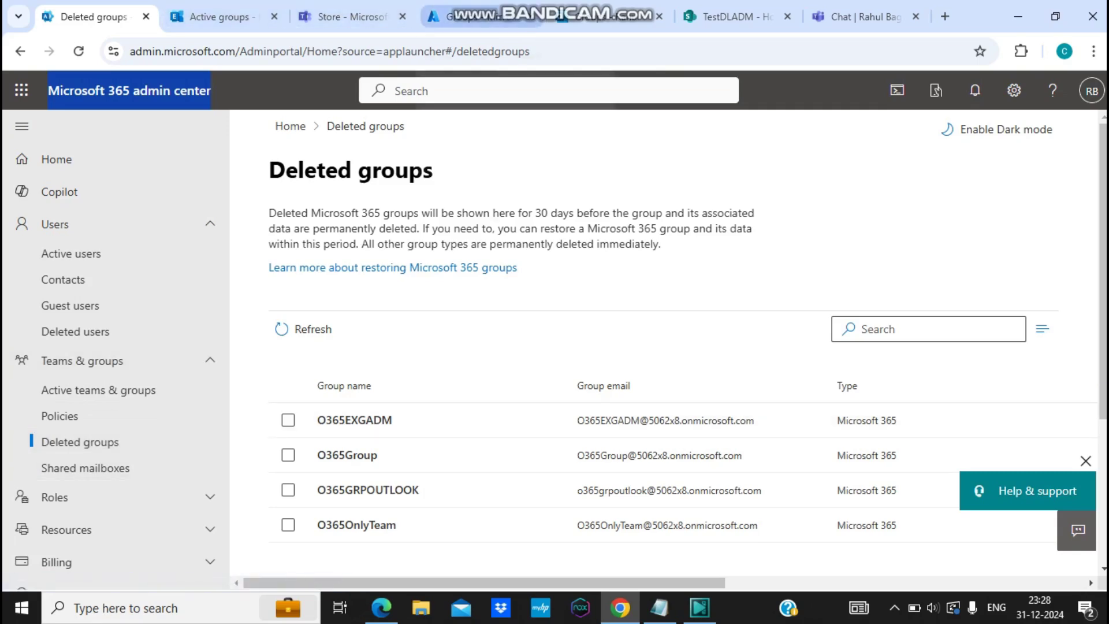
{"action": "left_click", "coordinate": [462, 16]}
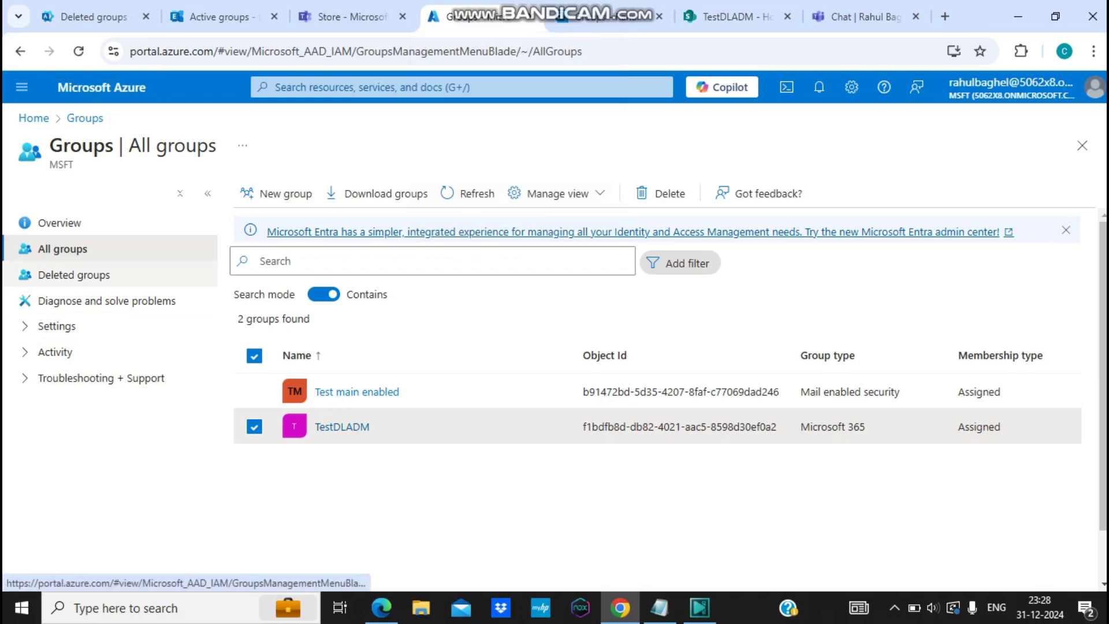
{"action": "left_click", "coordinate": [74, 275]}
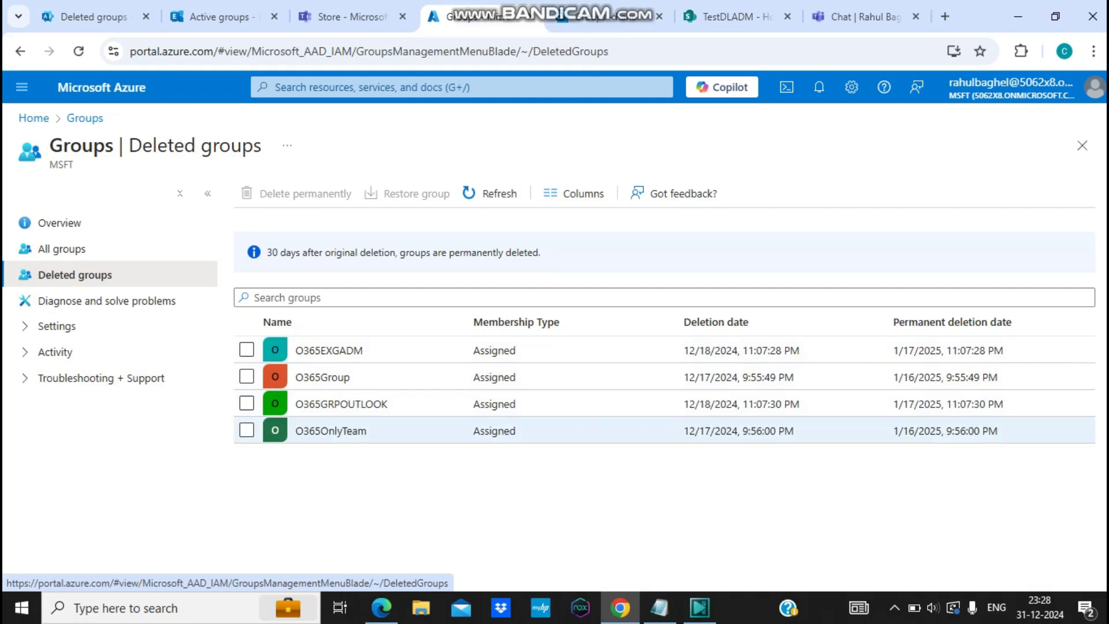
{"action": "left_click", "coordinate": [247, 431]}
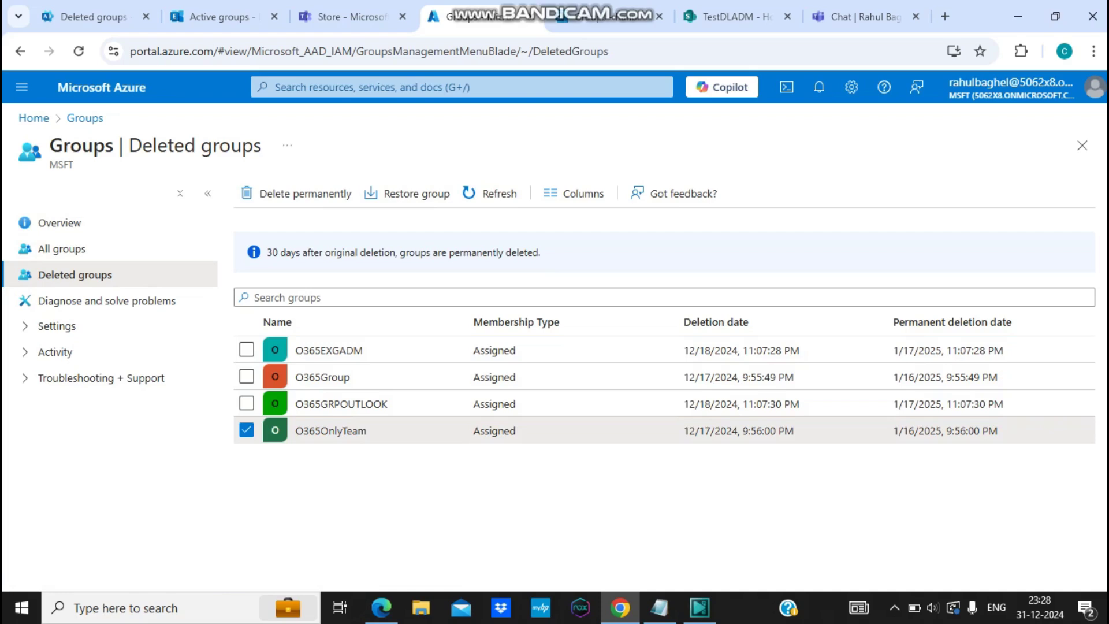
{"action": "mouse_move", "coordinate": [733, 17]}
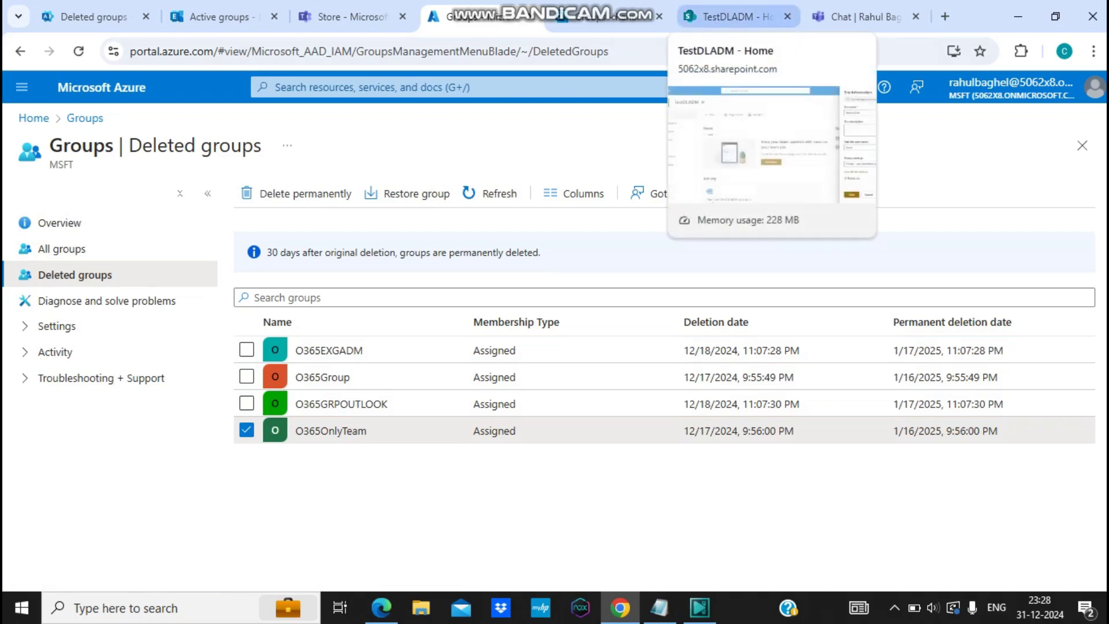
{"action": "left_click", "coordinate": [734, 16]}
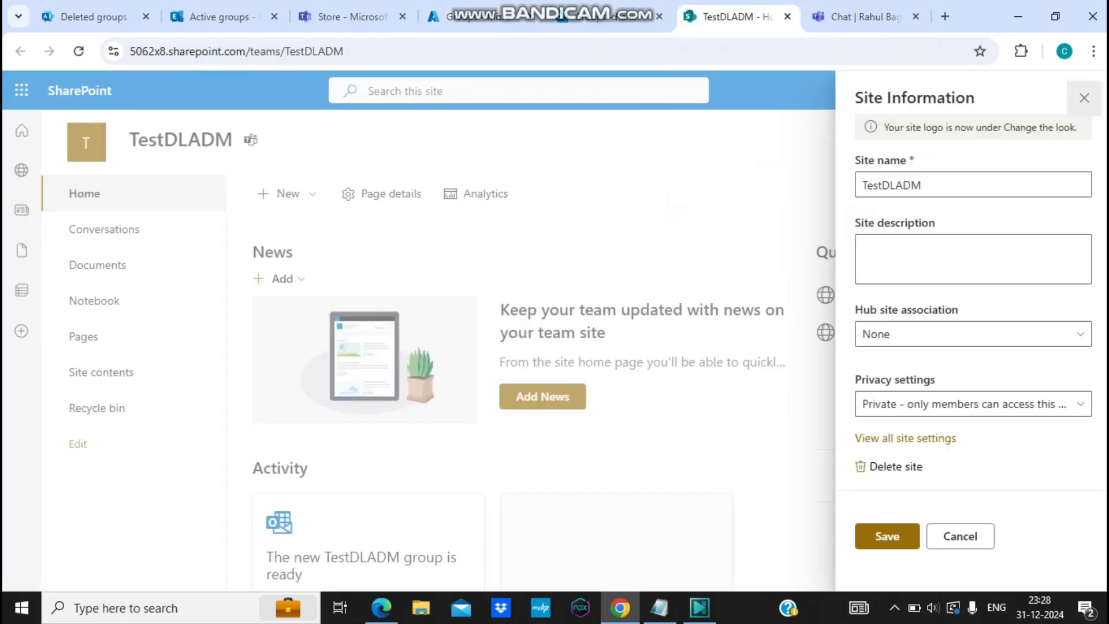
{"action": "left_click", "coordinate": [1084, 98]}
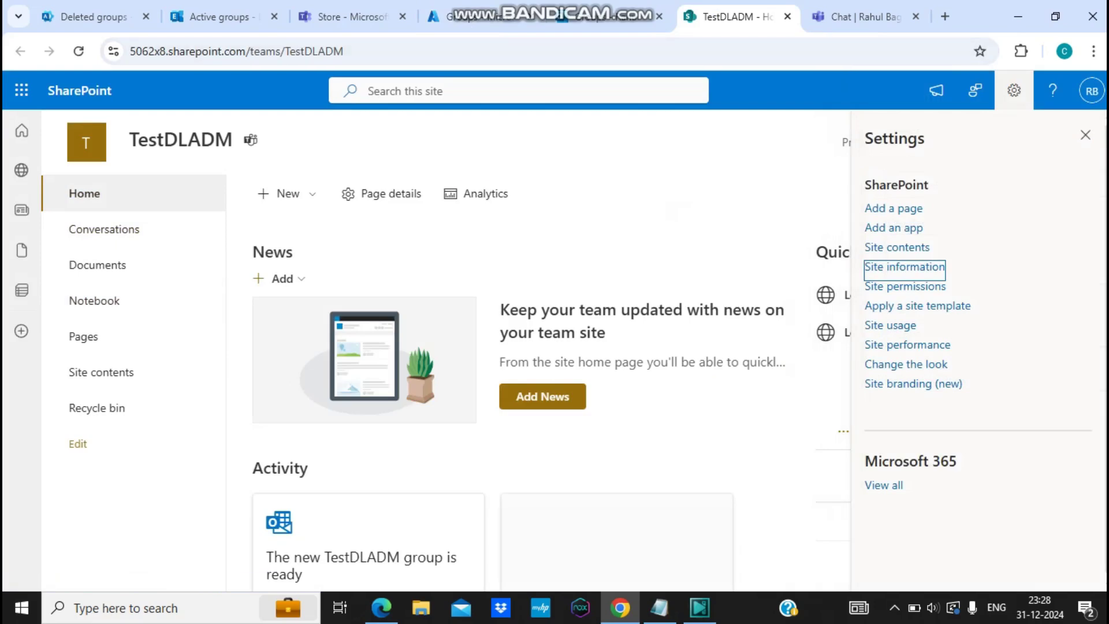
{"action": "left_click_drag", "start_coordinate": [346, 52], "coordinate": [250, 51]}
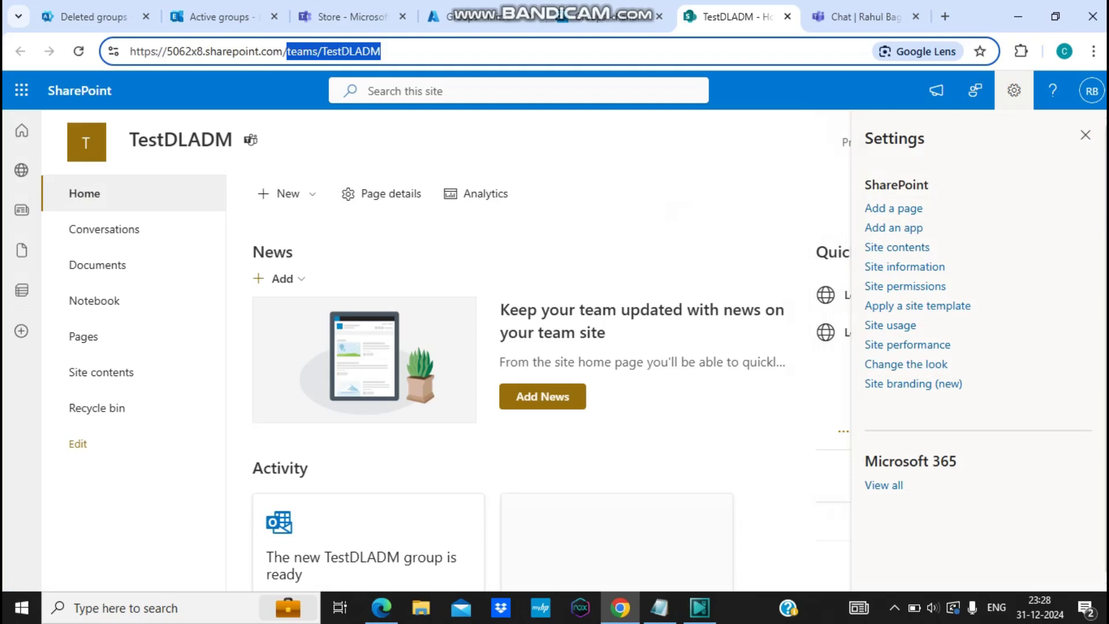
{"action": "type", "text": "]"}
{"action": "key", "text": "BackSpace"}
{"action": "key", "text": "Left"}
{"action": "key", "text": "Left"}
{"action": "key", "text": "Left"}
{"action": "key", "text": "Left"}
{"action": "key", "text": "Left"}
{"action": "key", "text": "Left"}
{"action": "key", "text": "Left"}
{"action": "key", "text": "Left"}
{"action": "key", "text": "Left"}
{"action": "key", "text": "Left"}
{"action": "key", "text": "Left"}
{"action": "key", "text": "Left"}
{"action": "key", "text": "Left"}
{"action": "key", "text": "Left"}
{"action": "key", "text": "Left"}
{"action": "key", "text": "Left"}
{"action": "key", "text": "Left"}
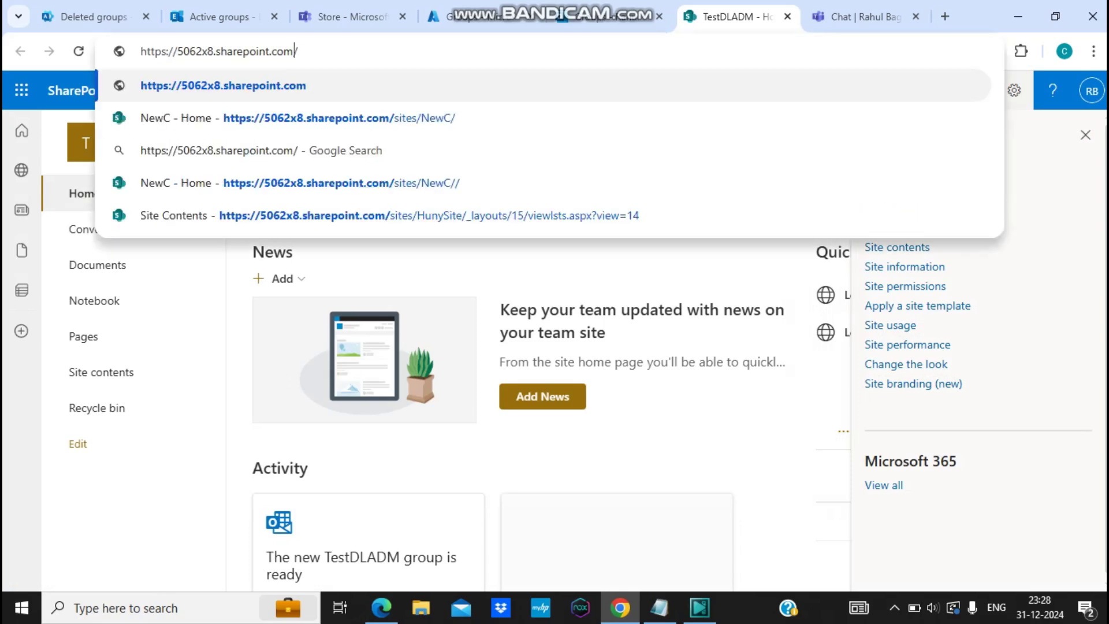
{"action": "key", "text": "Right"}
{"action": "type", "text": "-admin"}
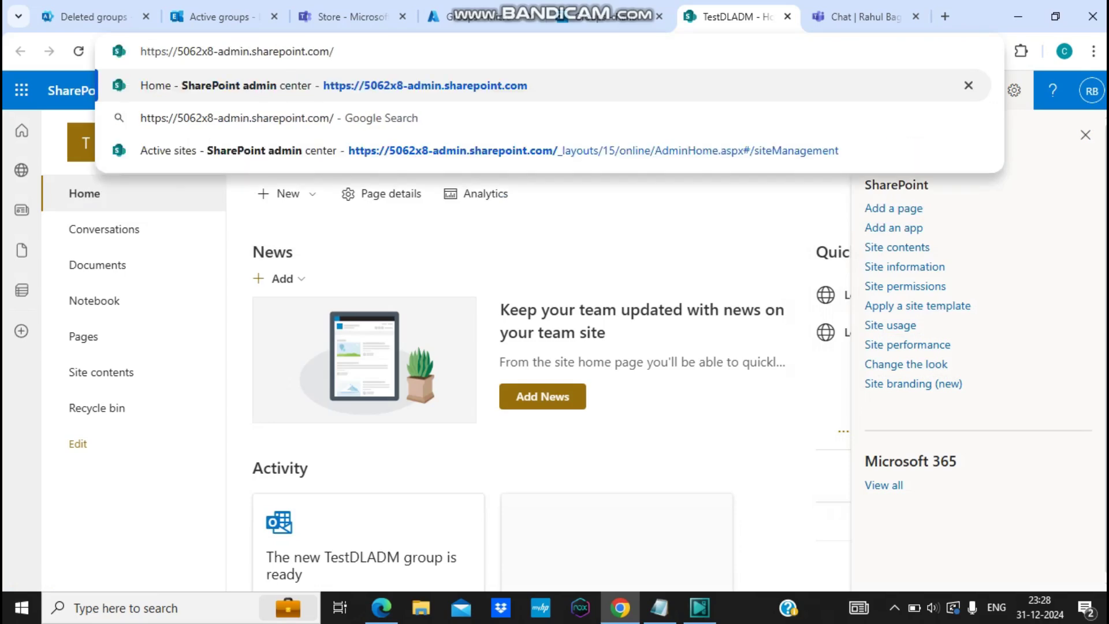
{"action": "key", "text": "Return"}
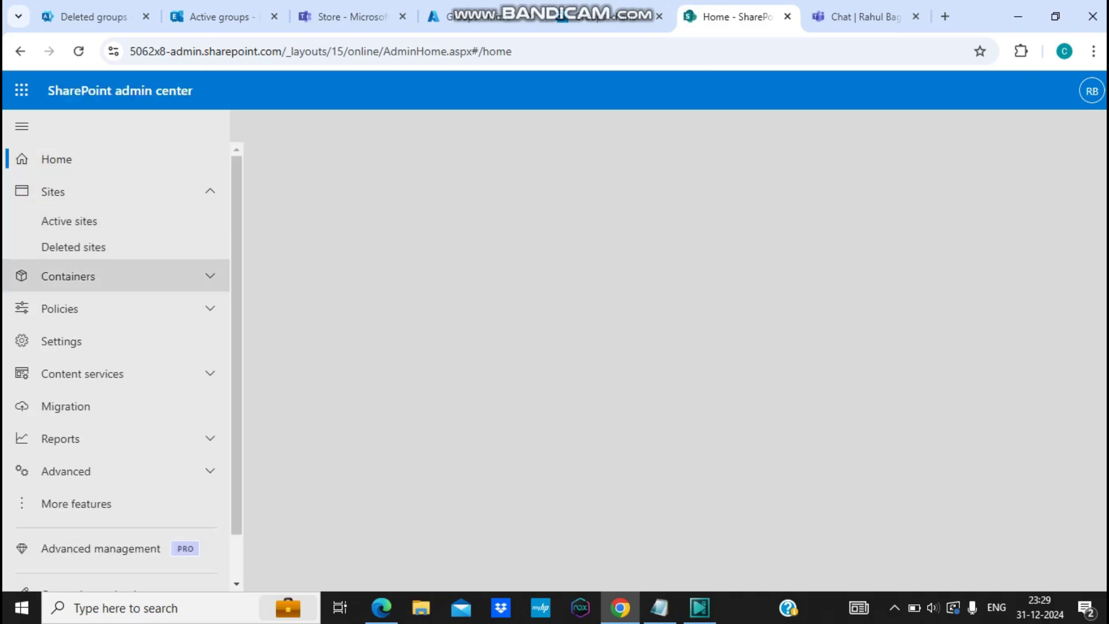
- View the deleted sites in the SharePoint admin center, briefly selecting Test Site Collection to see the restore options
{"action": "left_click", "coordinate": [74, 246]}
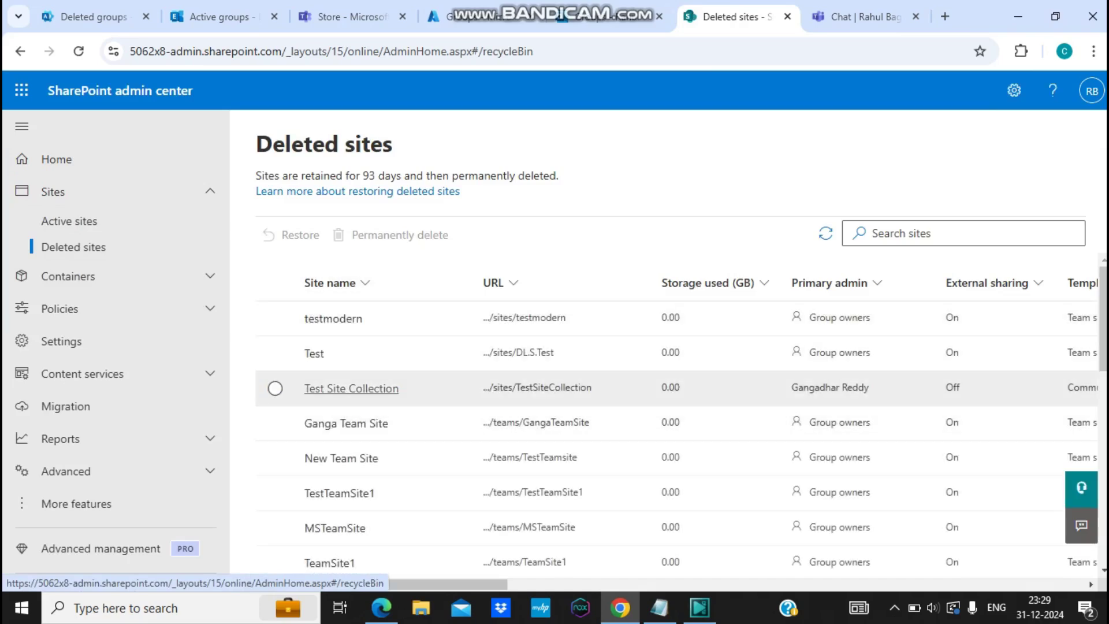
{"action": "left_click", "coordinate": [275, 388]}
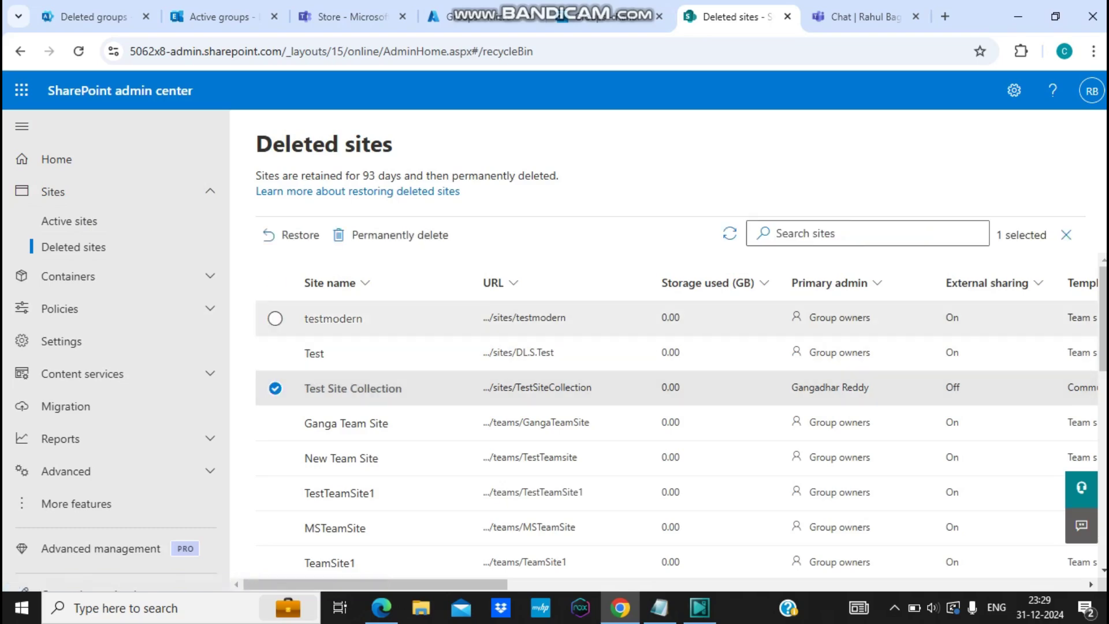
{"action": "left_click", "coordinate": [275, 388]}
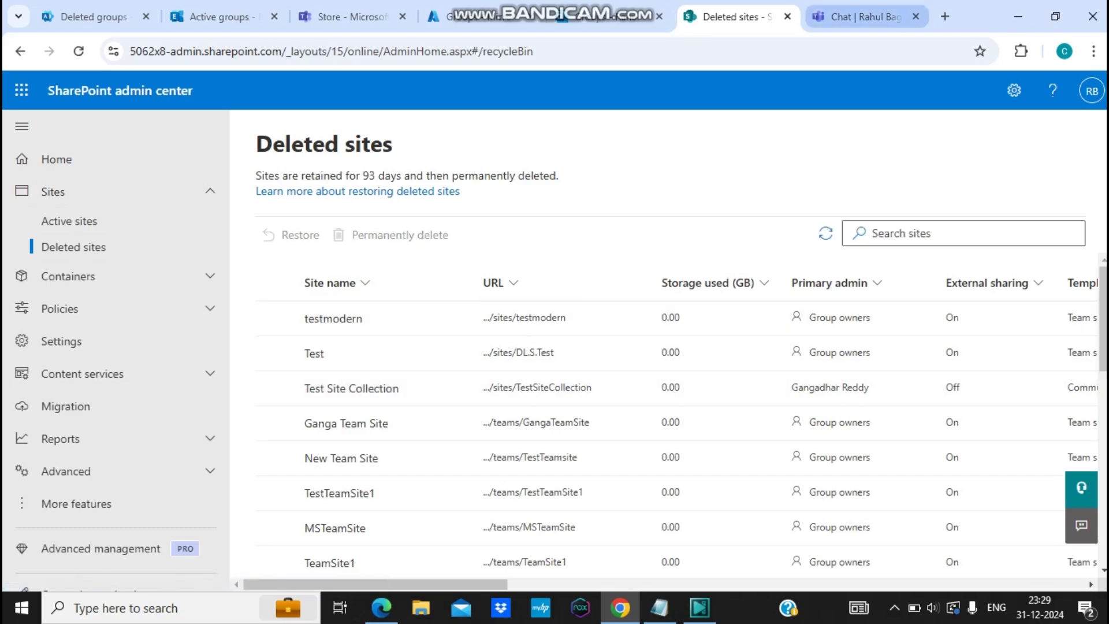
- View the team list in Teams, and return to the active teams and groups in the Microsoft 365 admin center
{"action": "left_click", "coordinate": [865, 17]}
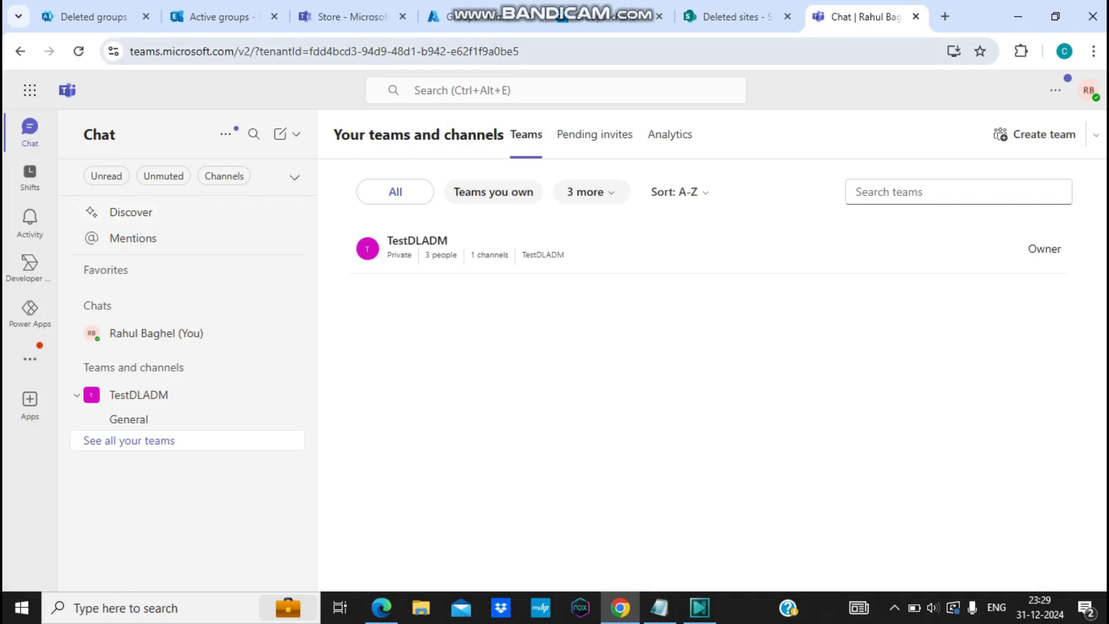
{"action": "key", "text": "ctrl+Tab"}
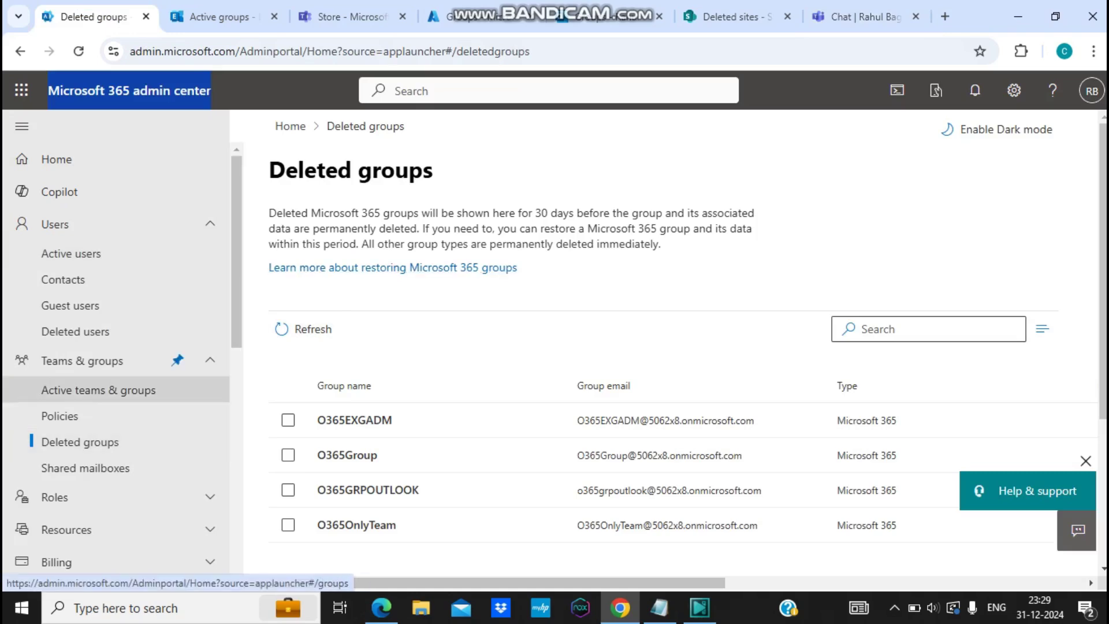
{"action": "left_click", "coordinate": [99, 390]}
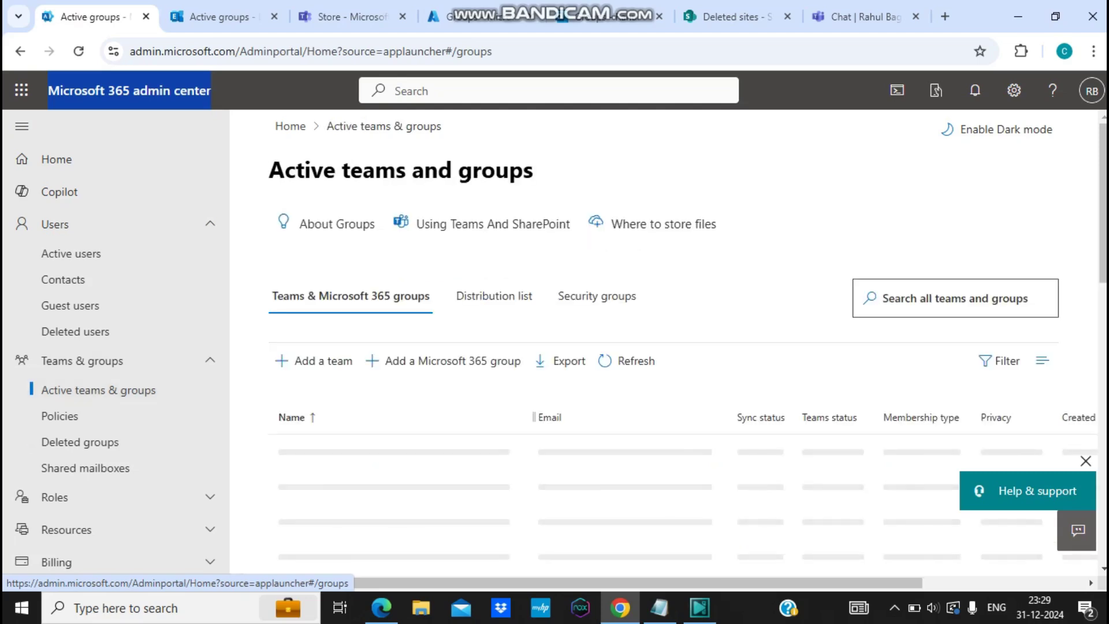
- Open the delete confirmation for the TestDLADM team
{"action": "scroll", "coordinate": [681, 358], "scroll_direction": "down", "scroll_amount": 2}
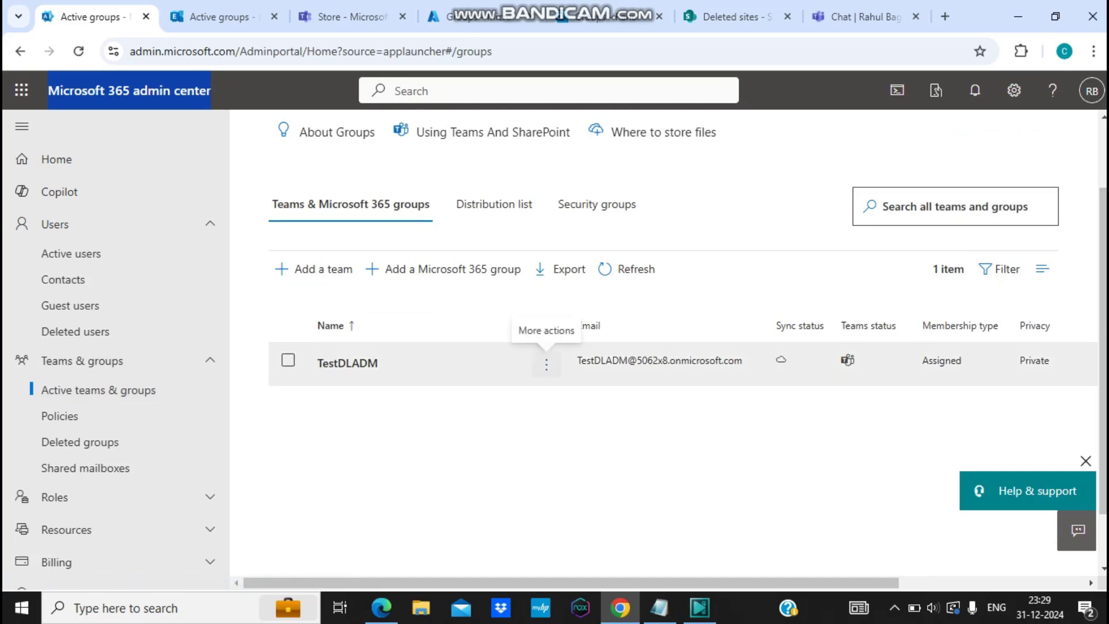
{"action": "left_click", "coordinate": [546, 364]}
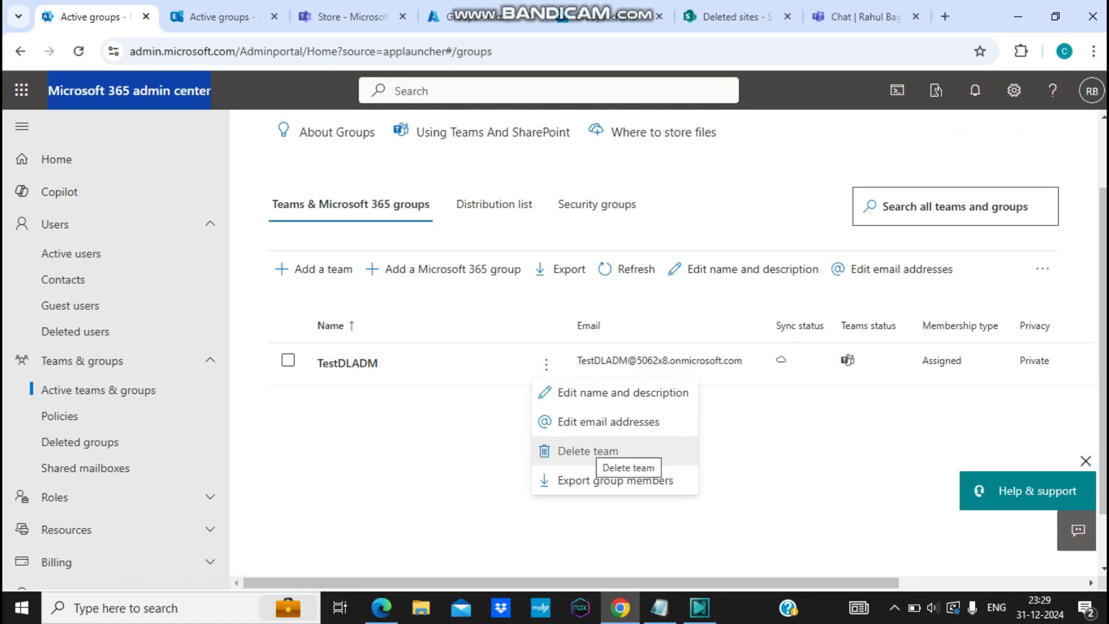
{"action": "left_click", "coordinate": [588, 451]}
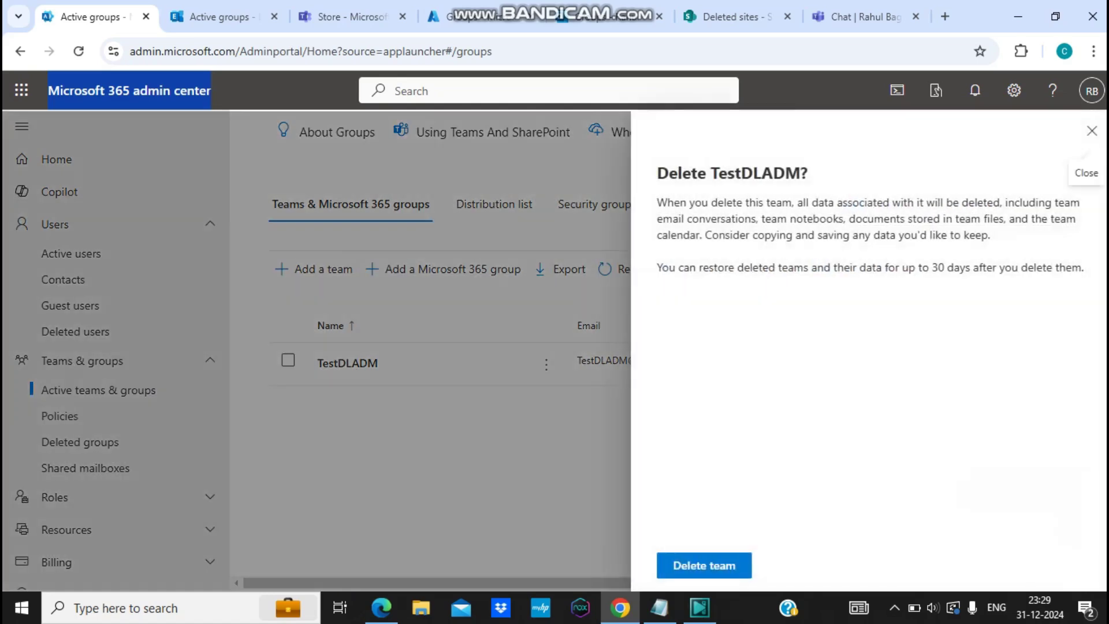
- Highlight the deletion notice's passages on associated data, team notebooks, saving data to keep and the restore period
{"action": "left_click_drag", "start_coordinate": [657, 202], "coordinate": [1005, 202]}
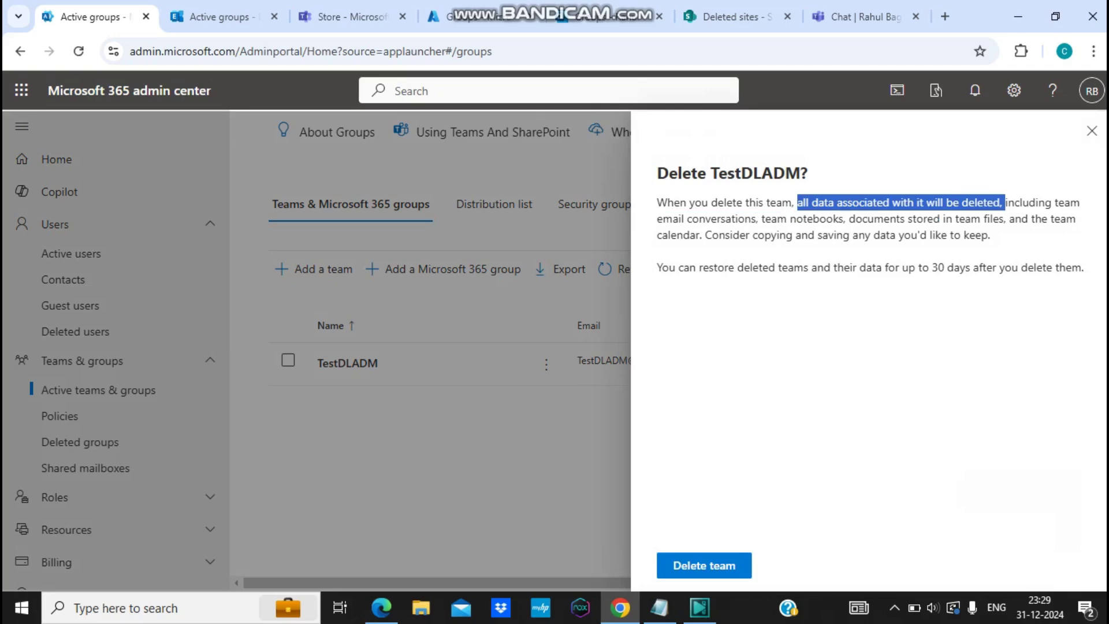
{"action": "left_click_drag", "start_coordinate": [764, 219], "coordinate": [847, 219]}
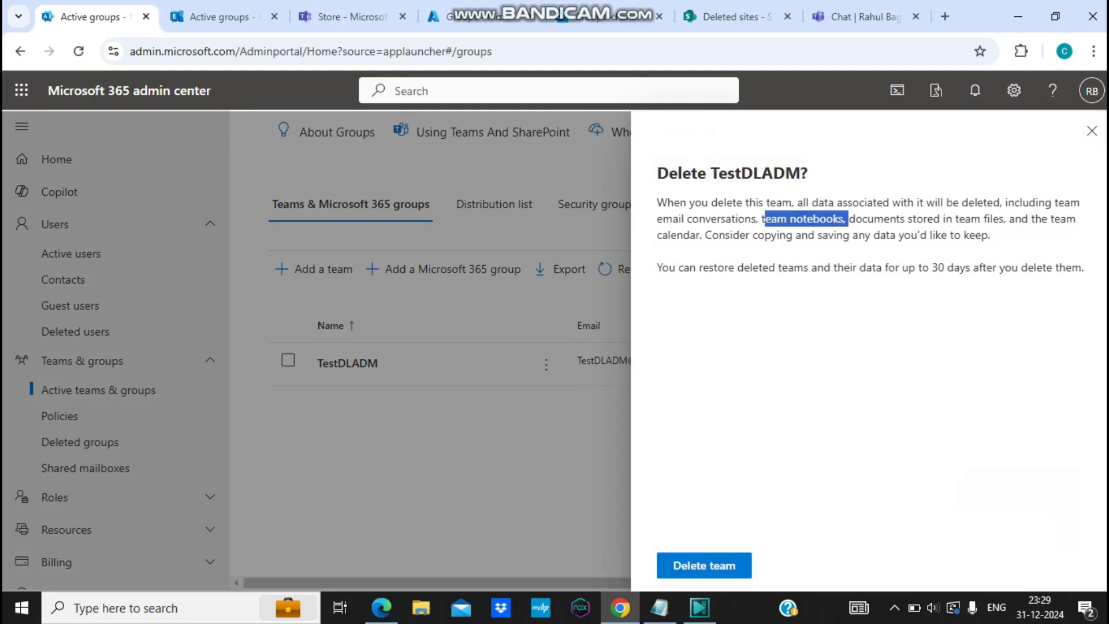
{"action": "left_click_drag", "start_coordinate": [704, 234], "coordinate": [992, 235]}
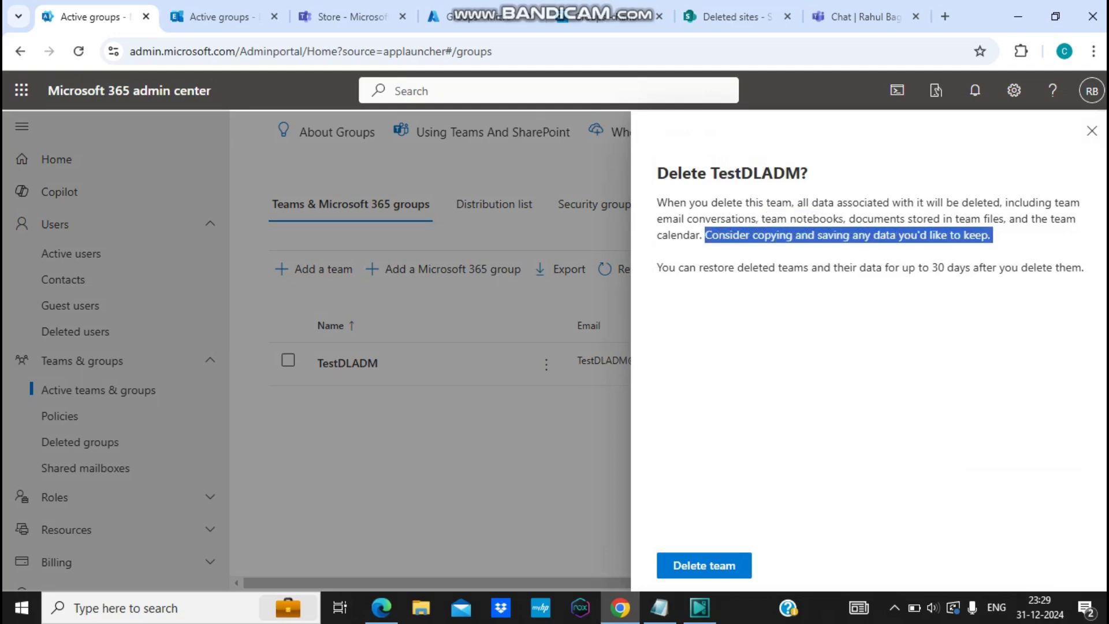
{"action": "left_click_drag", "start_coordinate": [661, 267], "coordinate": [1084, 266]}
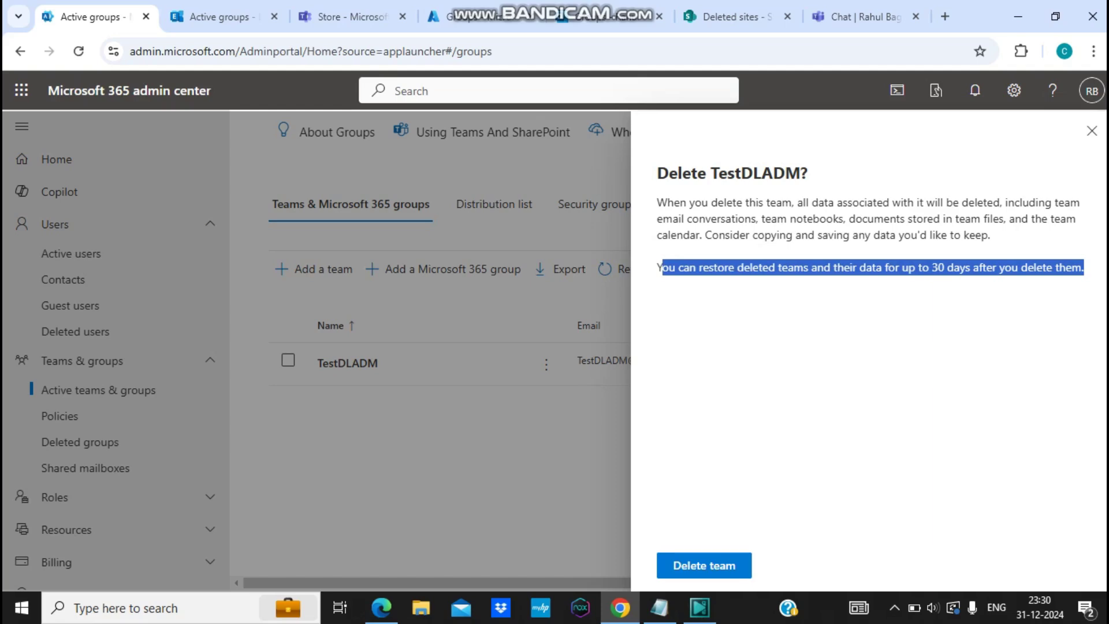
- Review the list of content deleted with an Office 365 Group in Notepad, highlighting its lines from Planner up to Azure Active Directory
{"action": "left_click", "coordinate": [659, 607]}
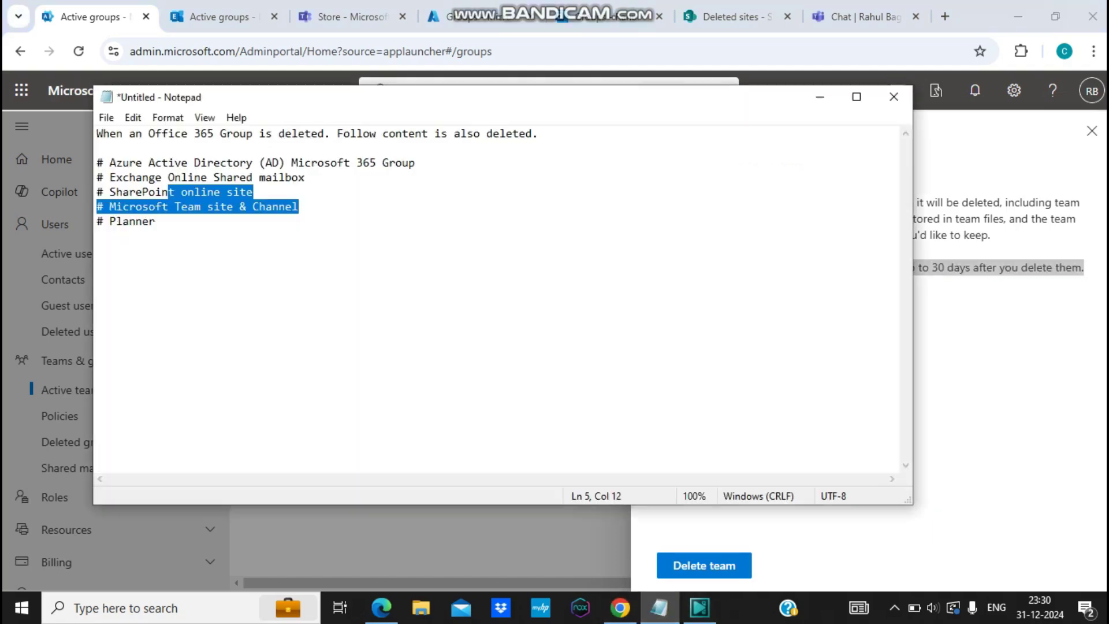
{"action": "left_click", "coordinate": [162, 222]}
{"action": "left_click_drag", "start_coordinate": [162, 221], "coordinate": [102, 206]}
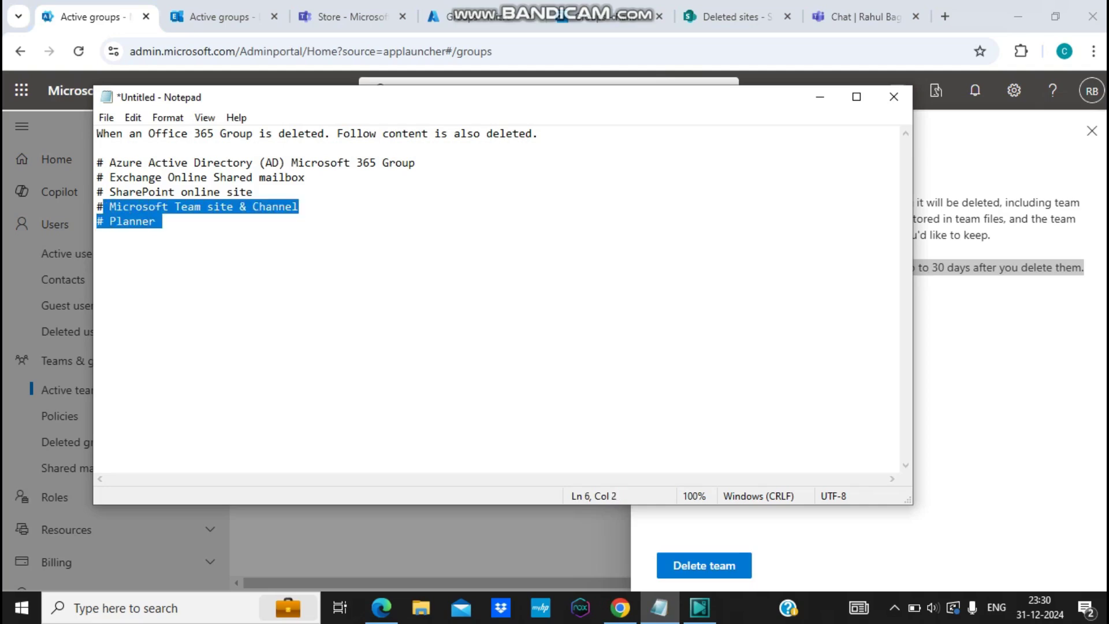
{"action": "left_click_drag", "start_coordinate": [253, 193], "coordinate": [149, 178]}
{"action": "left_click", "coordinate": [187, 177]}
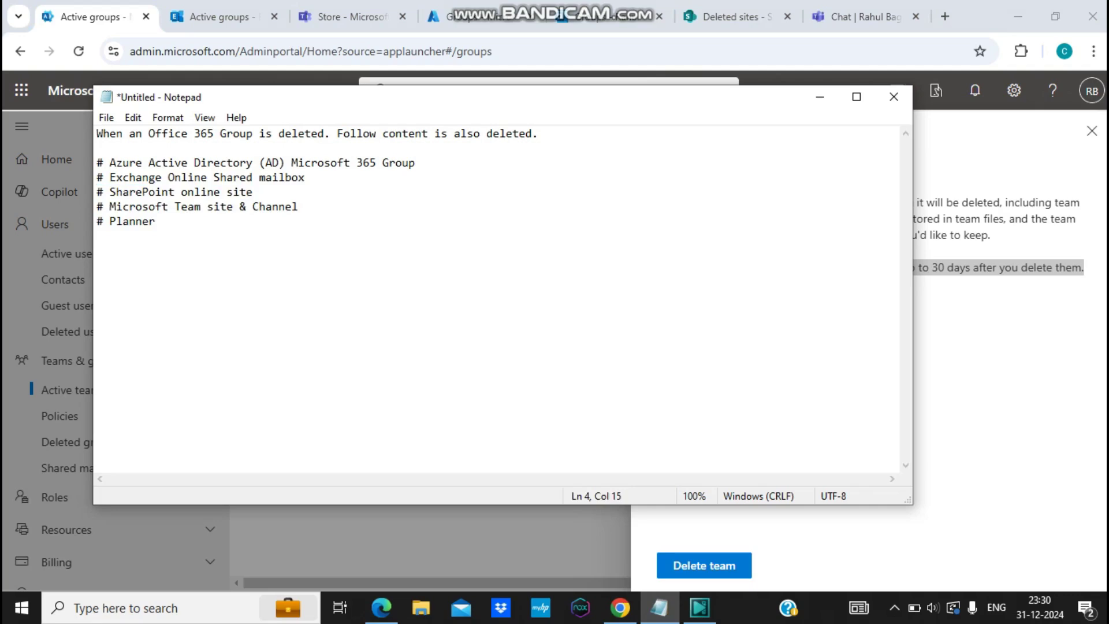
{"action": "left_click_drag", "start_coordinate": [310, 178], "coordinate": [148, 163]}
{"action": "left_click", "coordinate": [123, 163]}
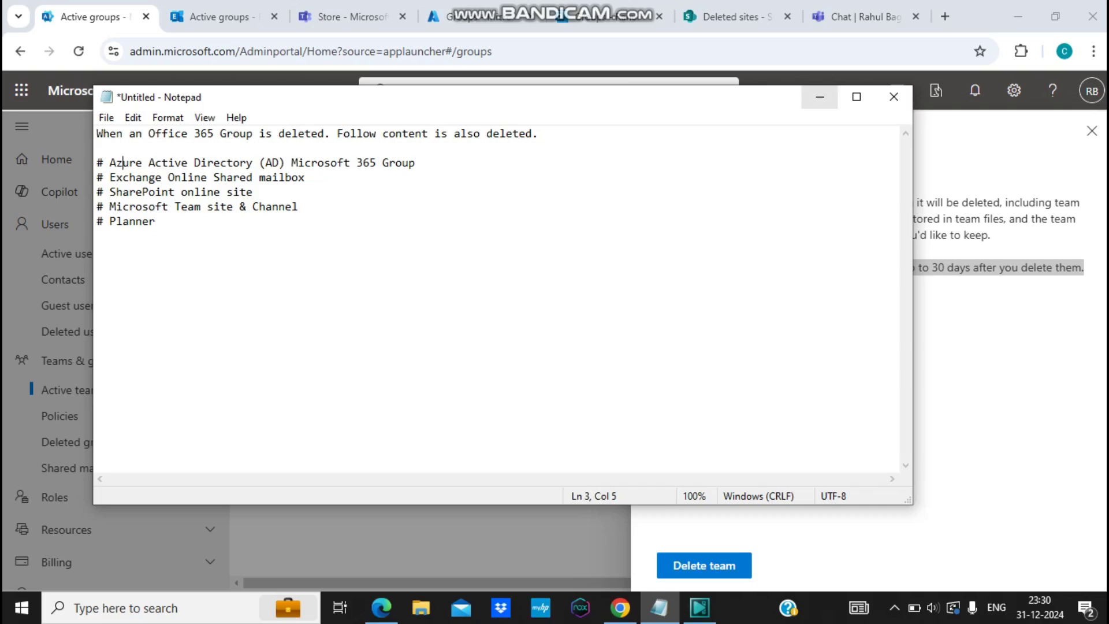
{"action": "left_click", "coordinate": [818, 97]}
- Delete the TestDLADM team in the Microsoft 365 admin center and close the deletion notice
{"action": "left_click", "coordinate": [862, 307]}
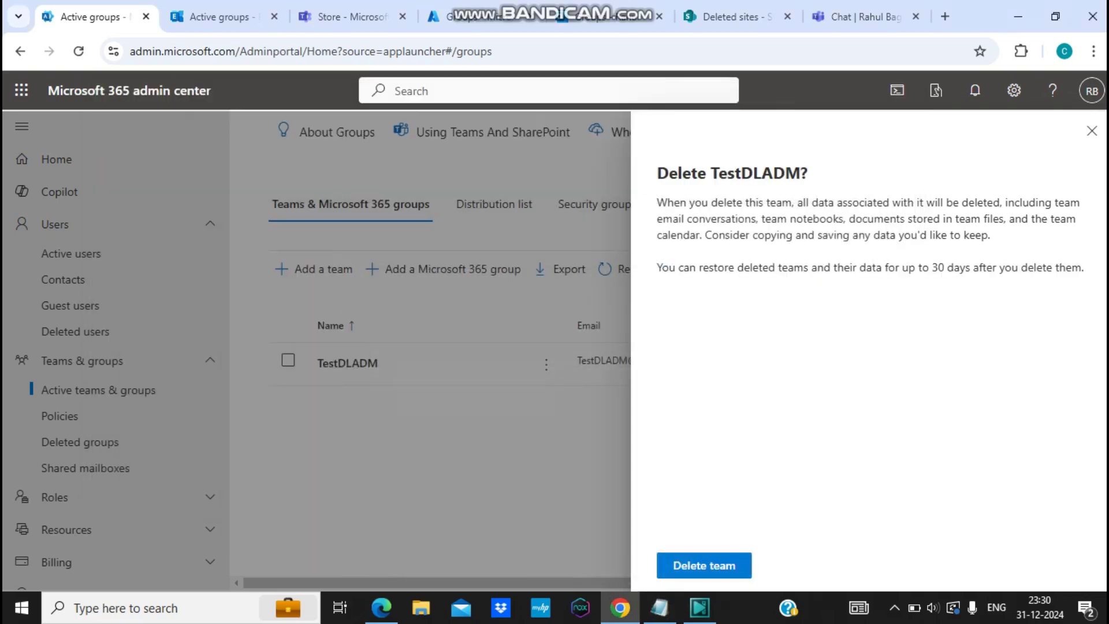
{"action": "left_click", "coordinate": [704, 566]}
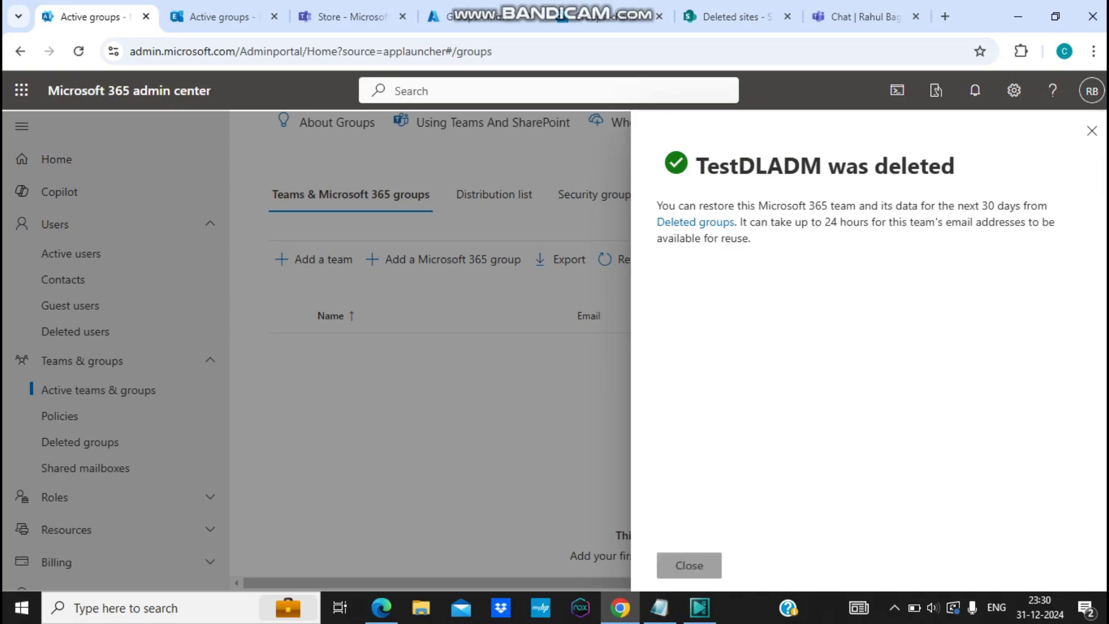
{"action": "left_click", "coordinate": [689, 565]}
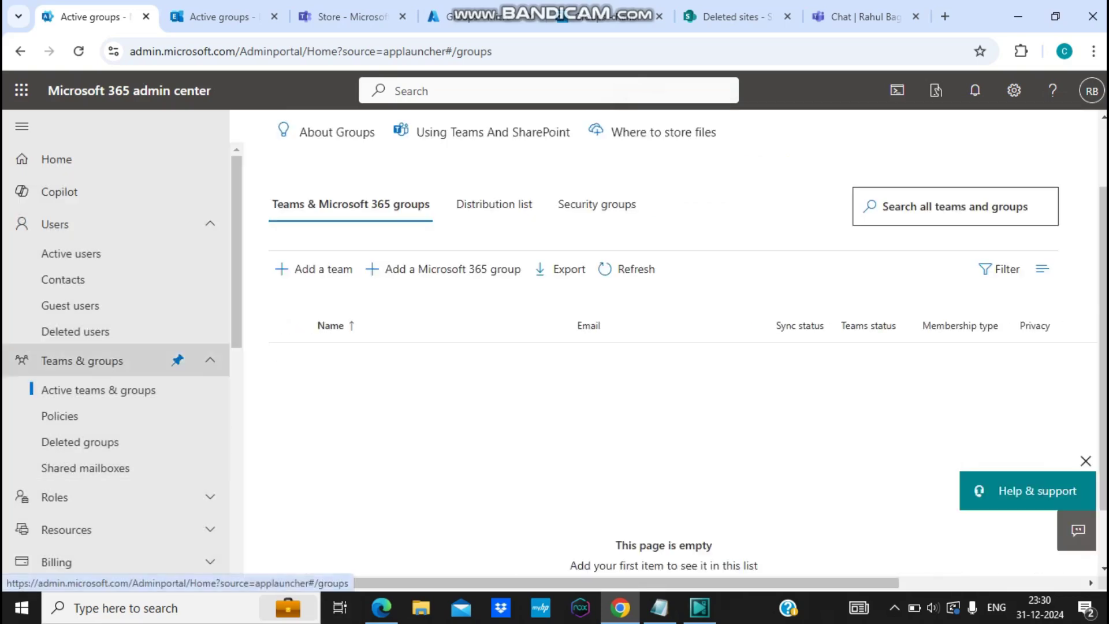
- Reload the active teams and groups list, and check the SharePoint deleted sites and the team list in Teams
{"action": "left_click", "coordinate": [79, 51]}
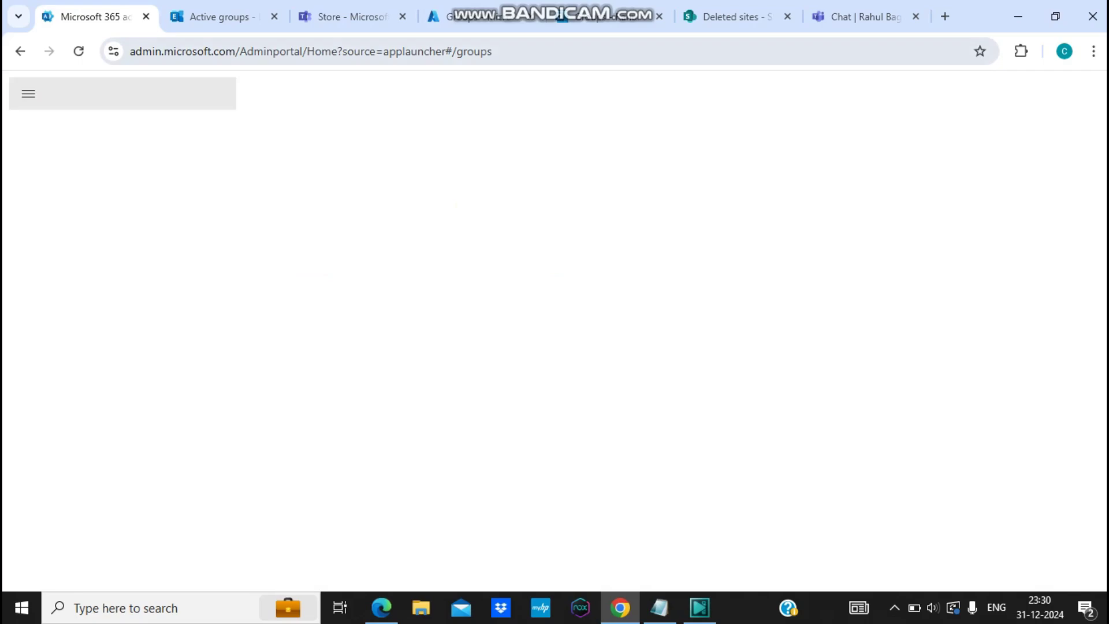
{"action": "left_click", "coordinate": [737, 16]}
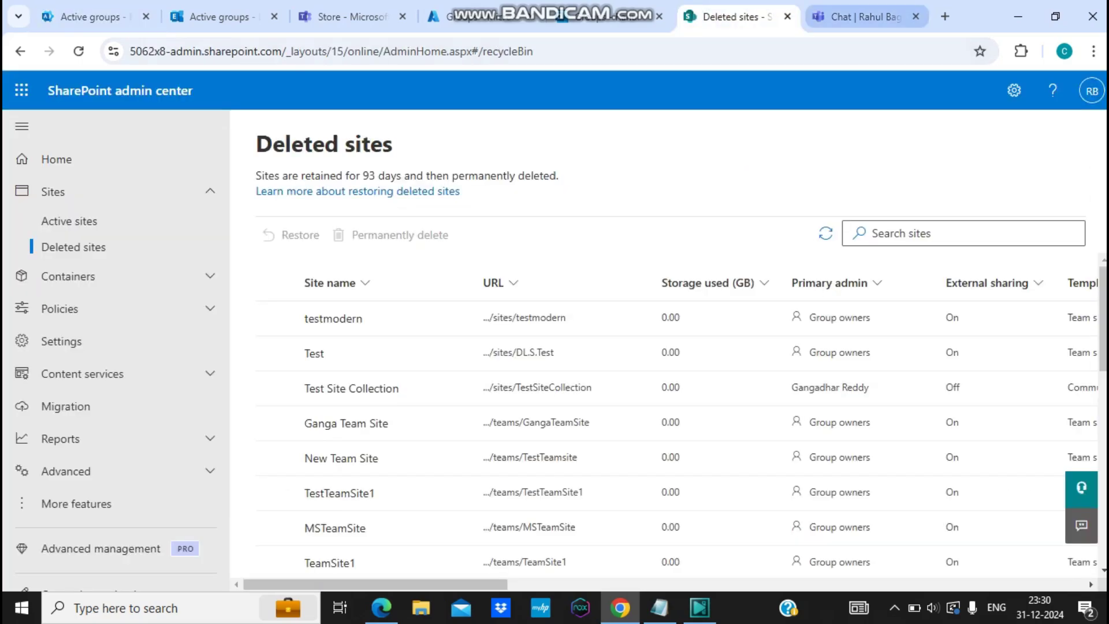
{"action": "left_click", "coordinate": [865, 17]}
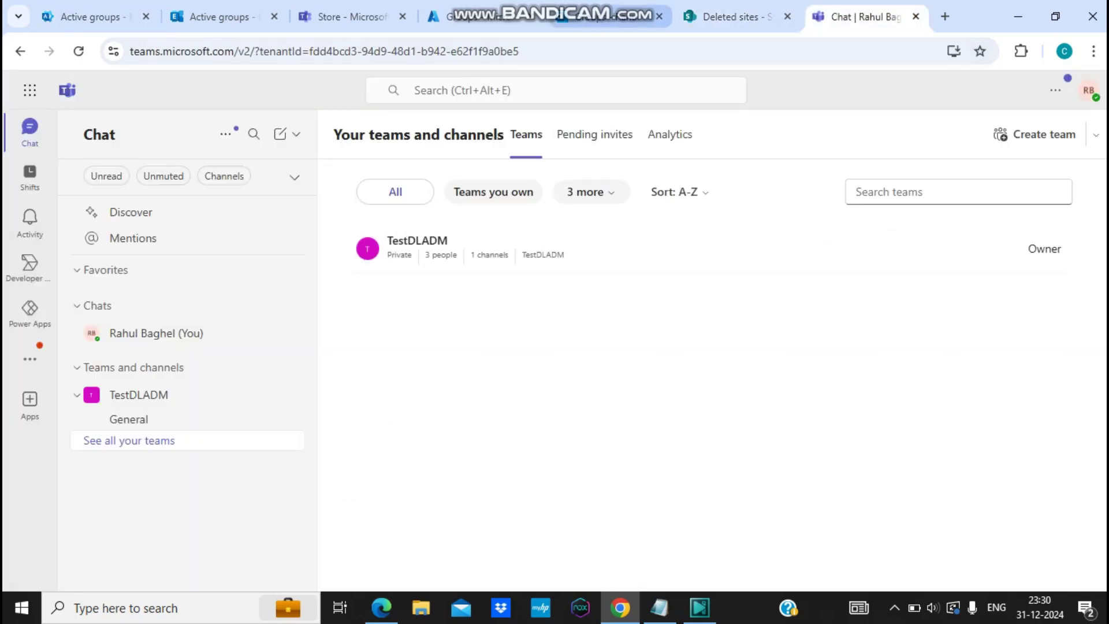
- Switch to Outlook, reload the groups page and open TestDLADM from the expanded list of deleted groups
{"action": "left_click", "coordinate": [612, 16]}
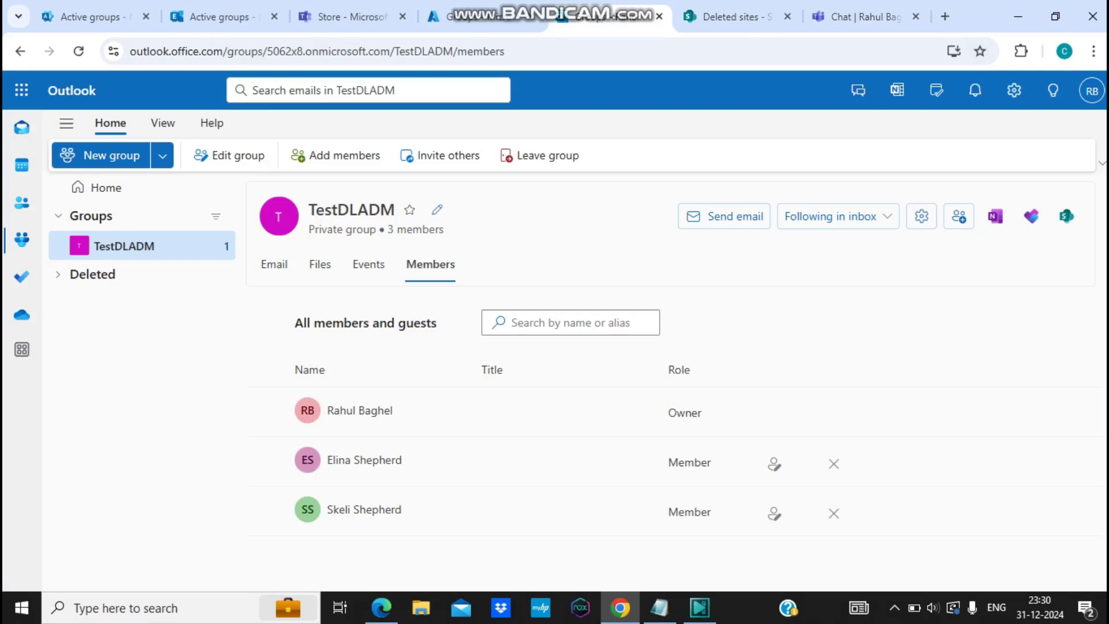
{"action": "left_click", "coordinate": [79, 52]}
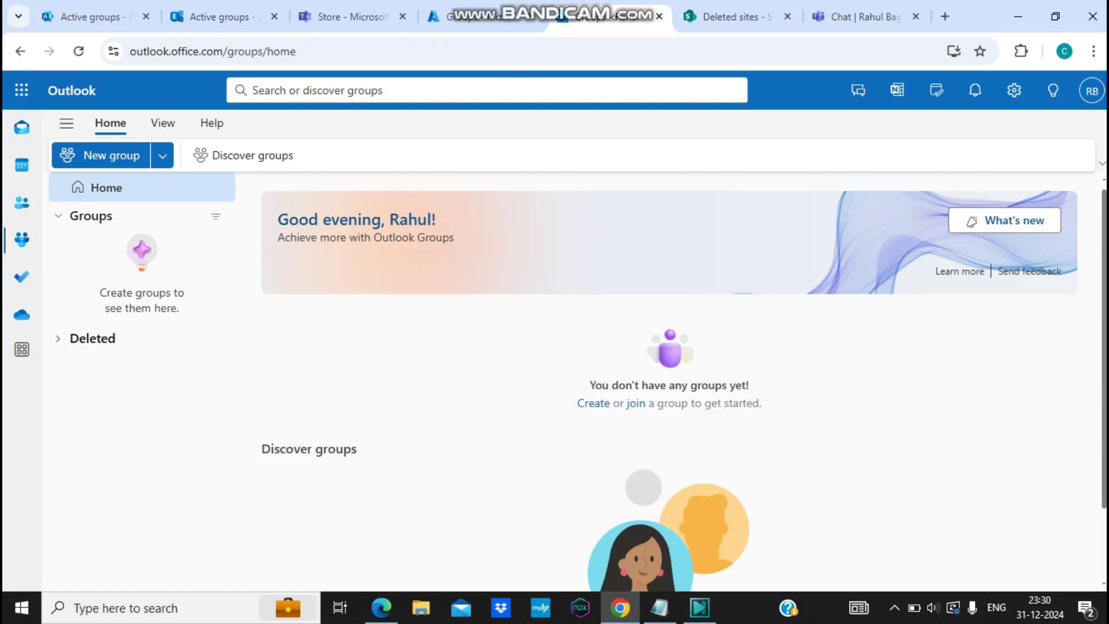
{"action": "left_click", "coordinate": [93, 338]}
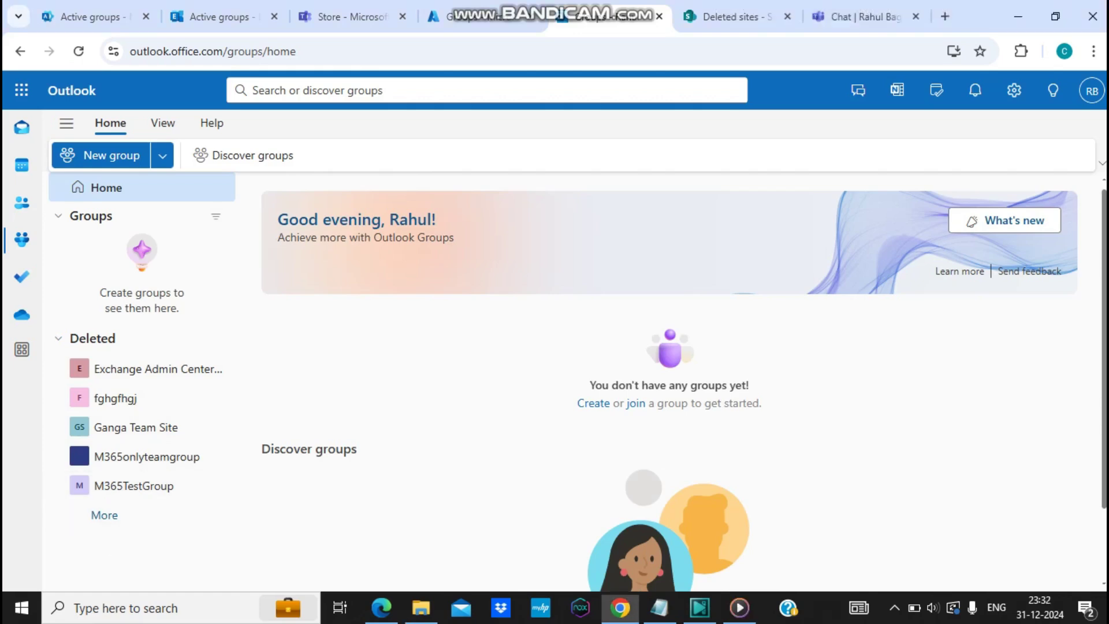
{"action": "left_click", "coordinate": [104, 515]}
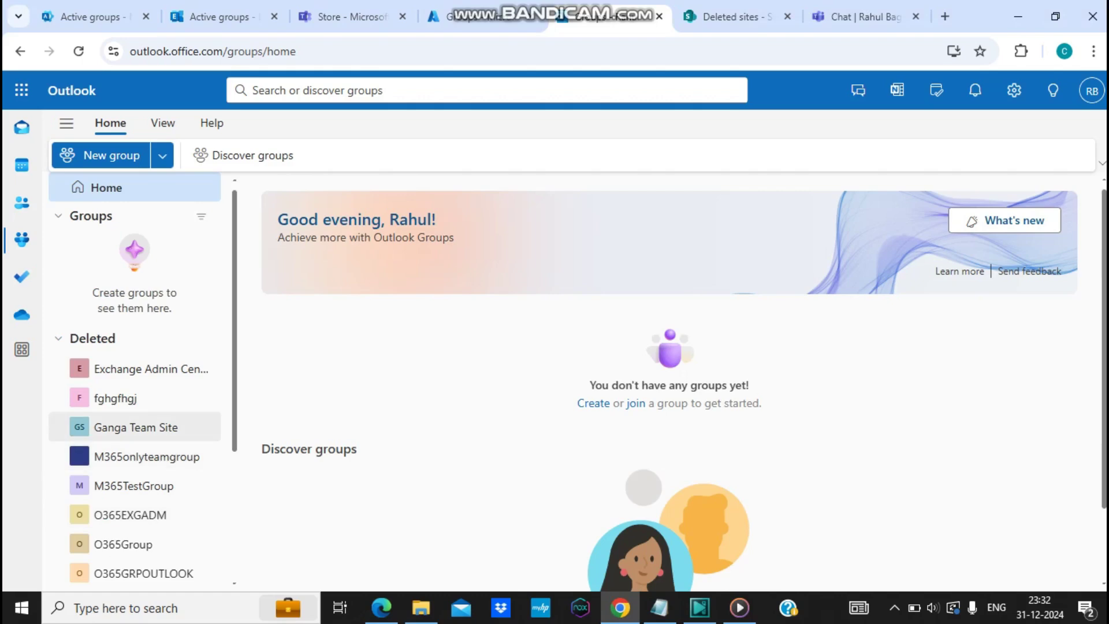
{"action": "scroll", "coordinate": [139, 381], "scroll_direction": "down", "scroll_amount": 3}
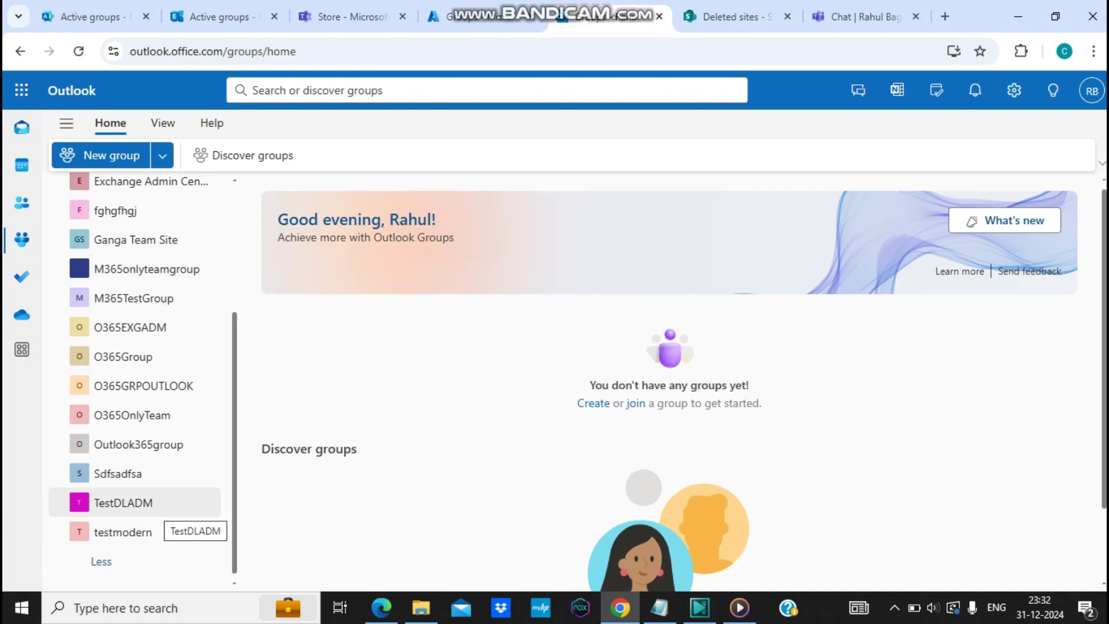
{"action": "left_click", "coordinate": [136, 503]}
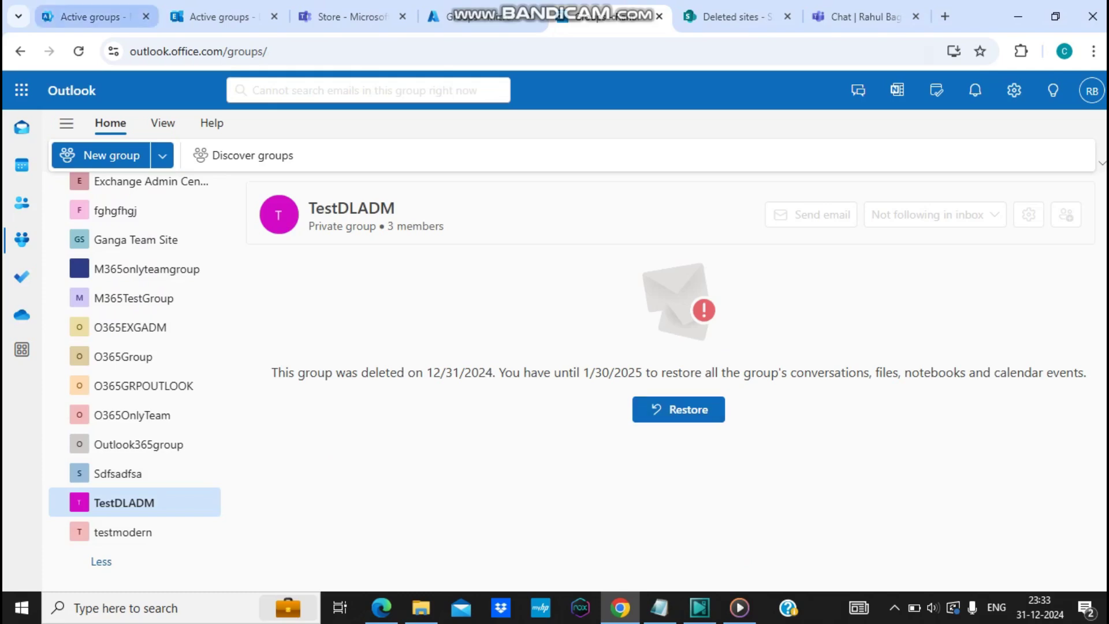
- Switch to the Microsoft 365 admin center, open the deleted groups list and select TestDLADM
{"action": "left_click", "coordinate": [89, 16]}
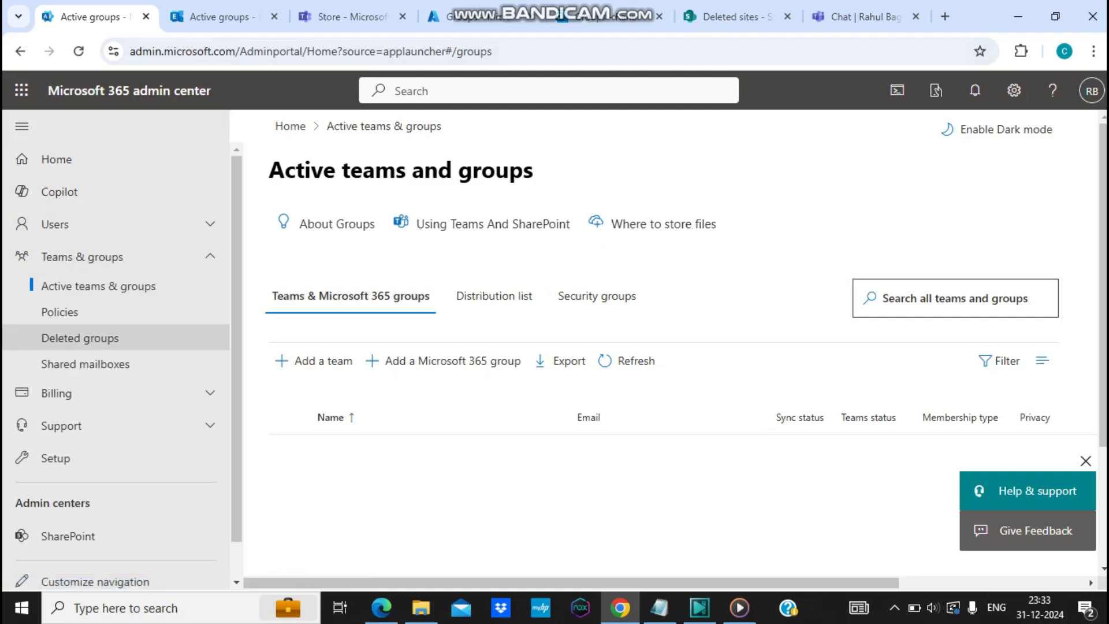
{"action": "left_click", "coordinate": [80, 338]}
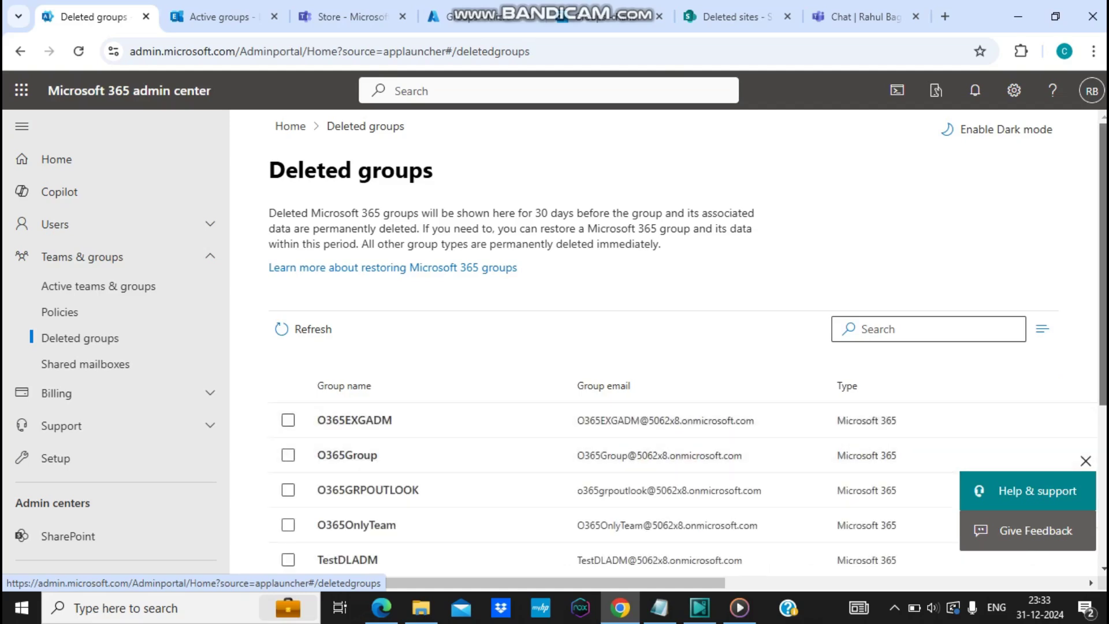
{"action": "scroll", "coordinate": [687, 344], "scroll_direction": "down", "scroll_amount": 3}
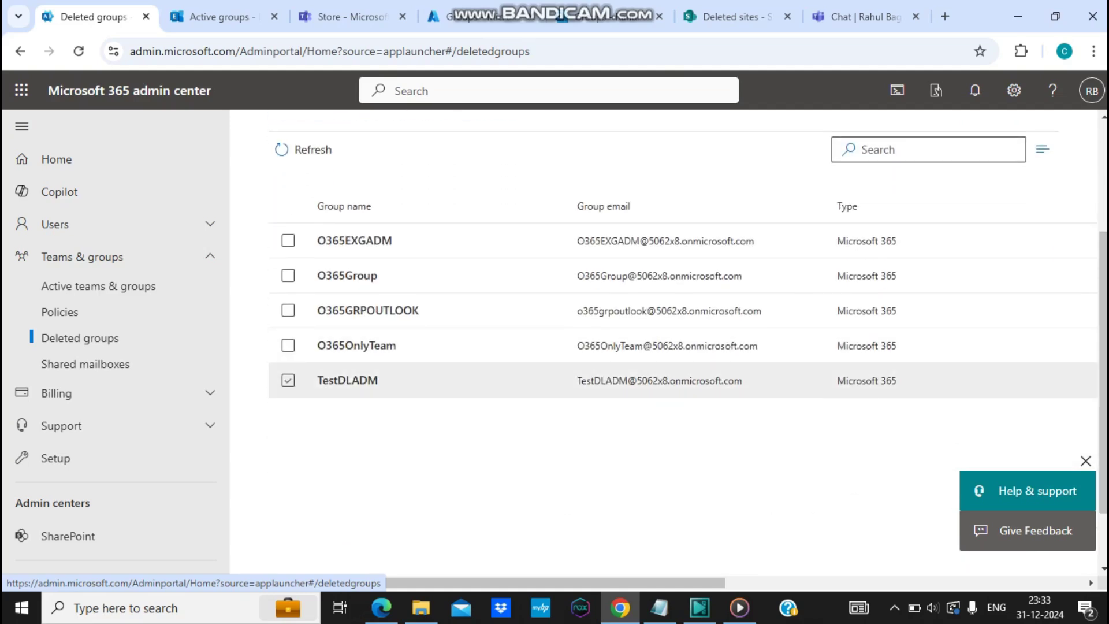
{"action": "left_click", "coordinate": [288, 380]}
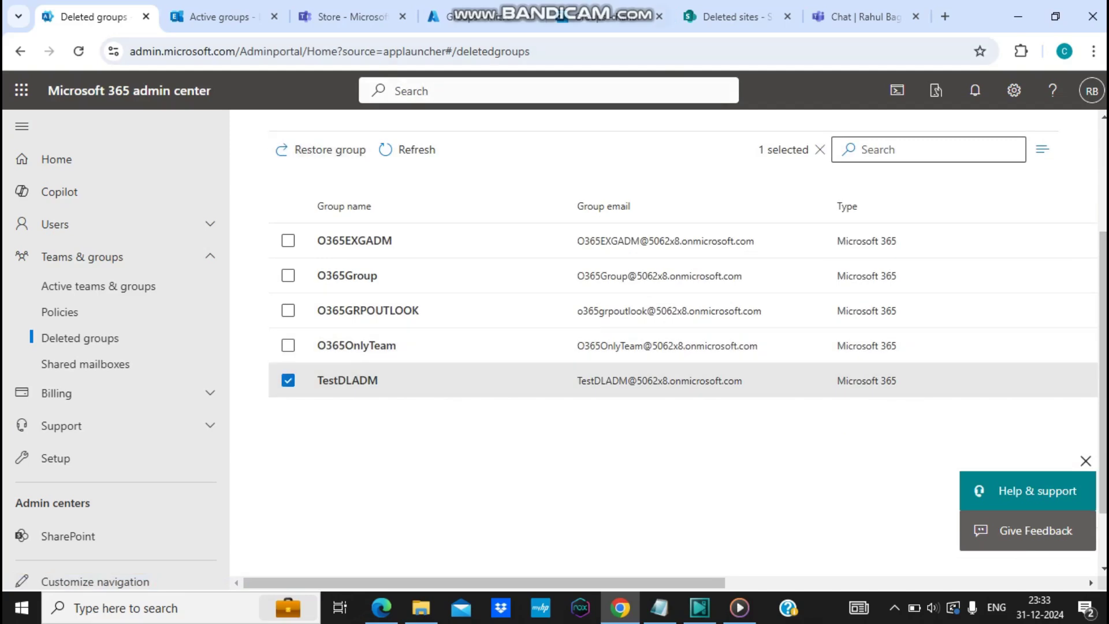
- Look through the SharePoint deleted sites, the team list in Teams and the deleted TestDLADM group's page in Outlook
{"action": "left_click", "coordinate": [730, 16]}
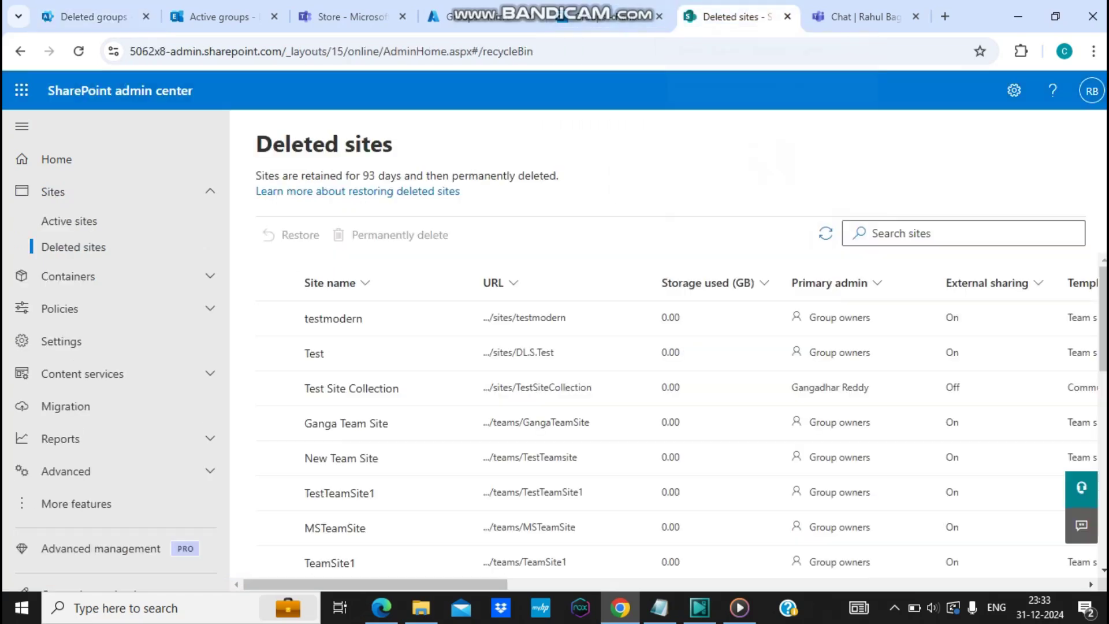
{"action": "left_click", "coordinate": [865, 17]}
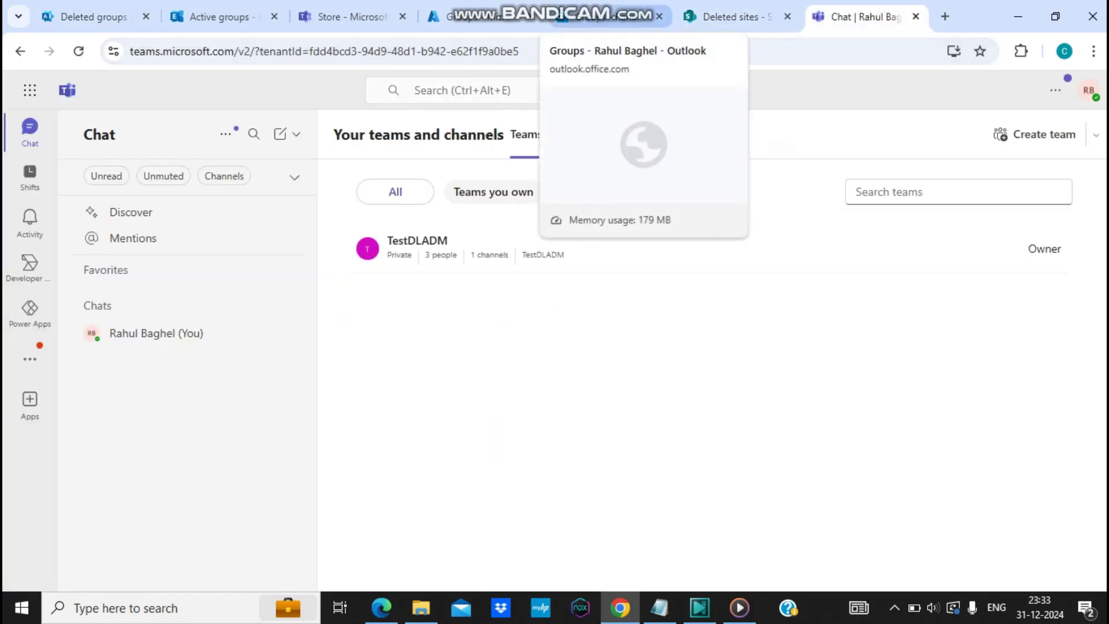
{"action": "left_click", "coordinate": [607, 16]}
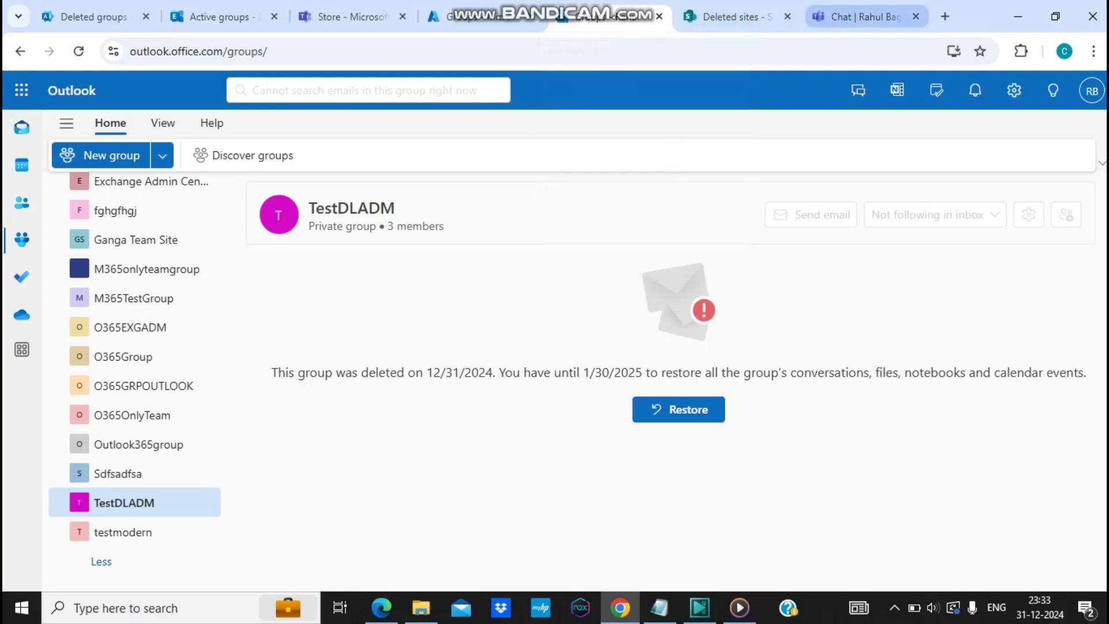
{"action": "left_click", "coordinate": [858, 16]}
{"action": "left_click", "coordinate": [733, 17]}
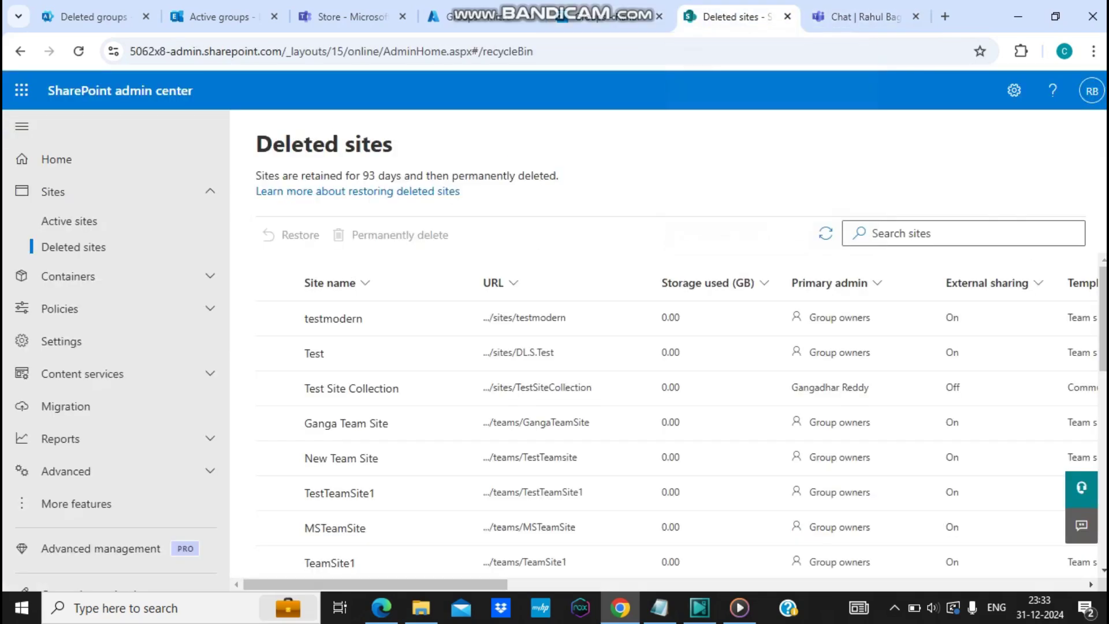
{"action": "left_click", "coordinate": [858, 16]}
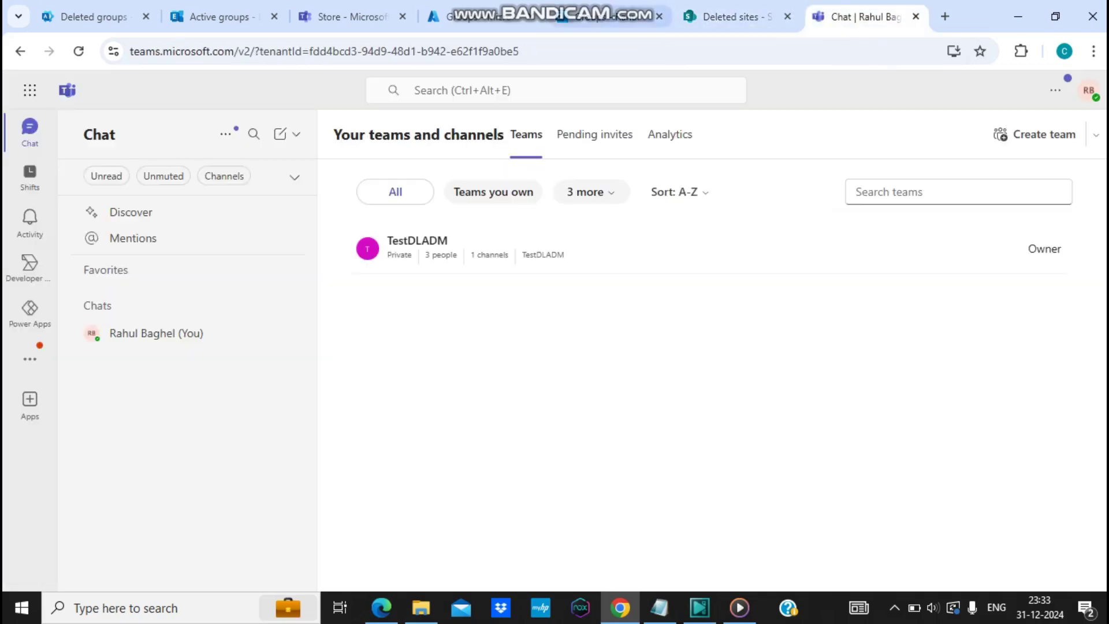
- Switch to Azure, deselect O365OnlyTeam, refresh the deleted groups list and select TestDLADM
{"action": "left_click", "coordinate": [485, 16]}
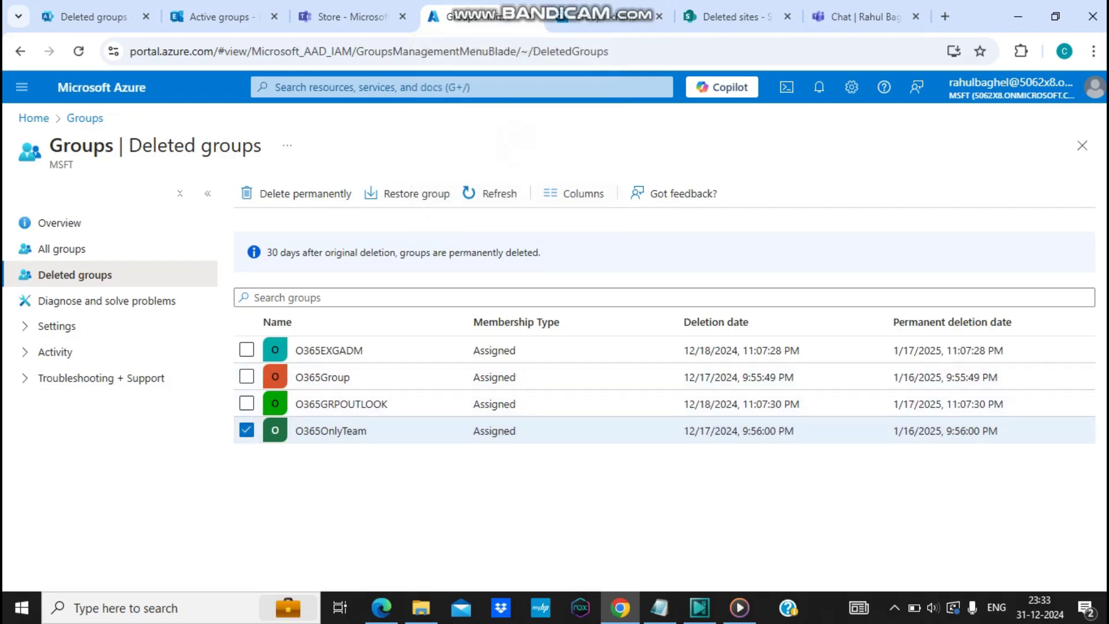
{"action": "left_click", "coordinate": [246, 429]}
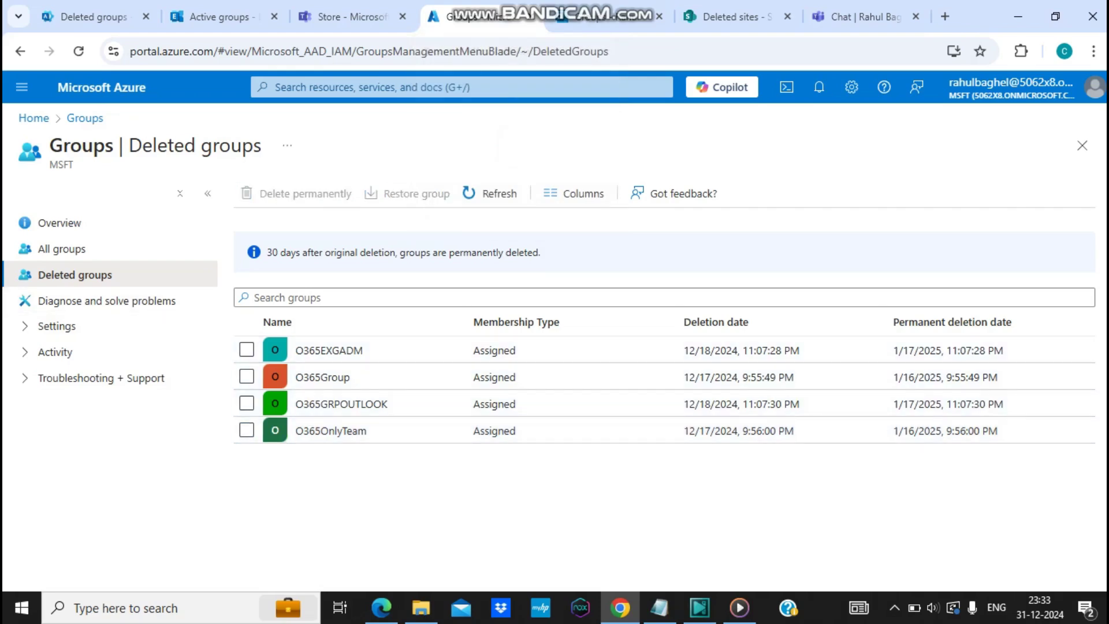
{"action": "left_click", "coordinate": [491, 193]}
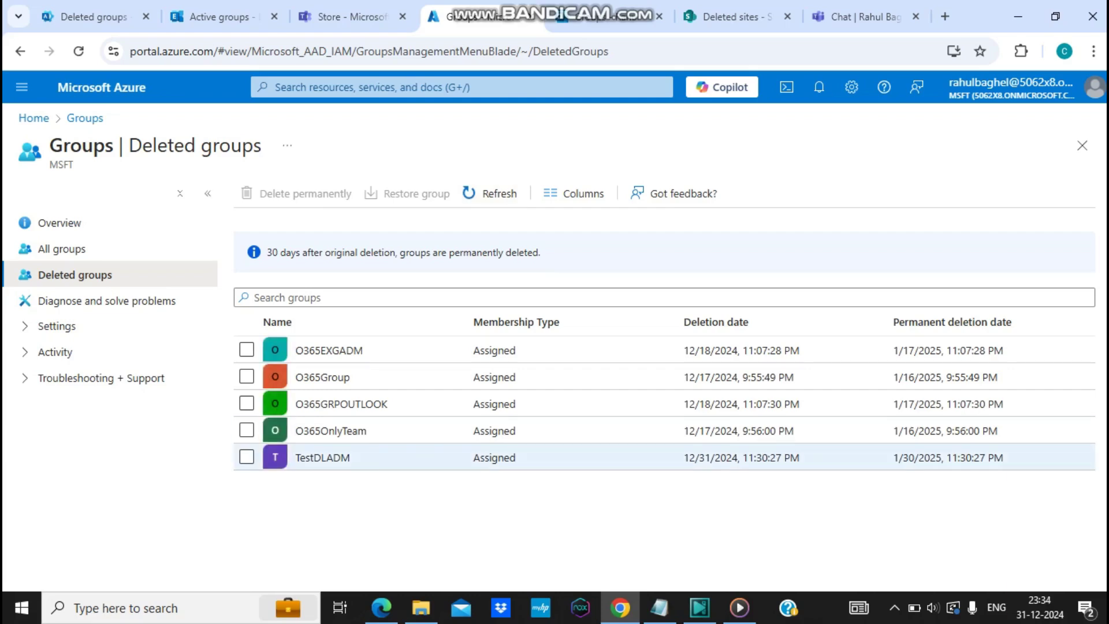
{"action": "left_click", "coordinate": [247, 457]}
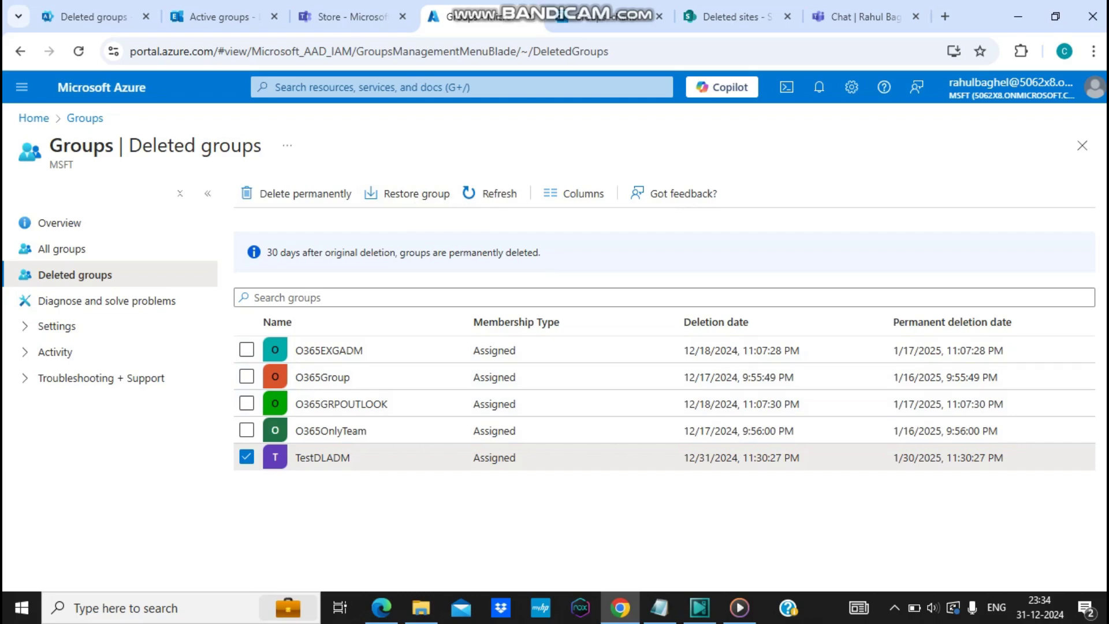
- Compare the team list in Teams with the SharePoint deleted sites and the Microsoft 365 admin center's deleted groups
{"action": "left_click", "coordinate": [730, 16]}
{"action": "left_click", "coordinate": [865, 17]}
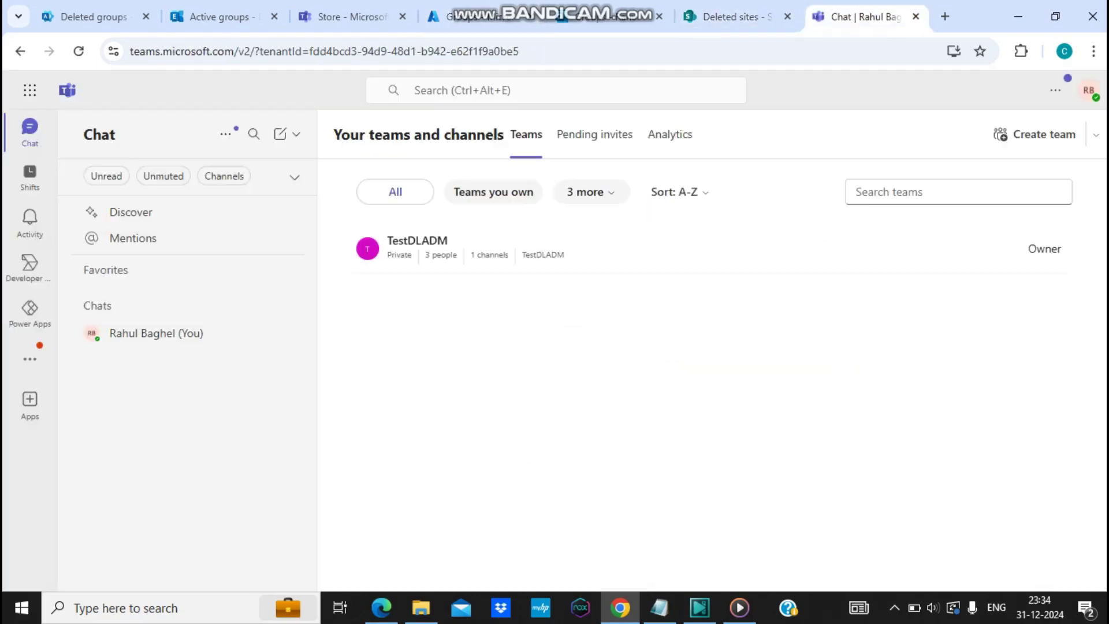
{"action": "left_click", "coordinate": [736, 16]}
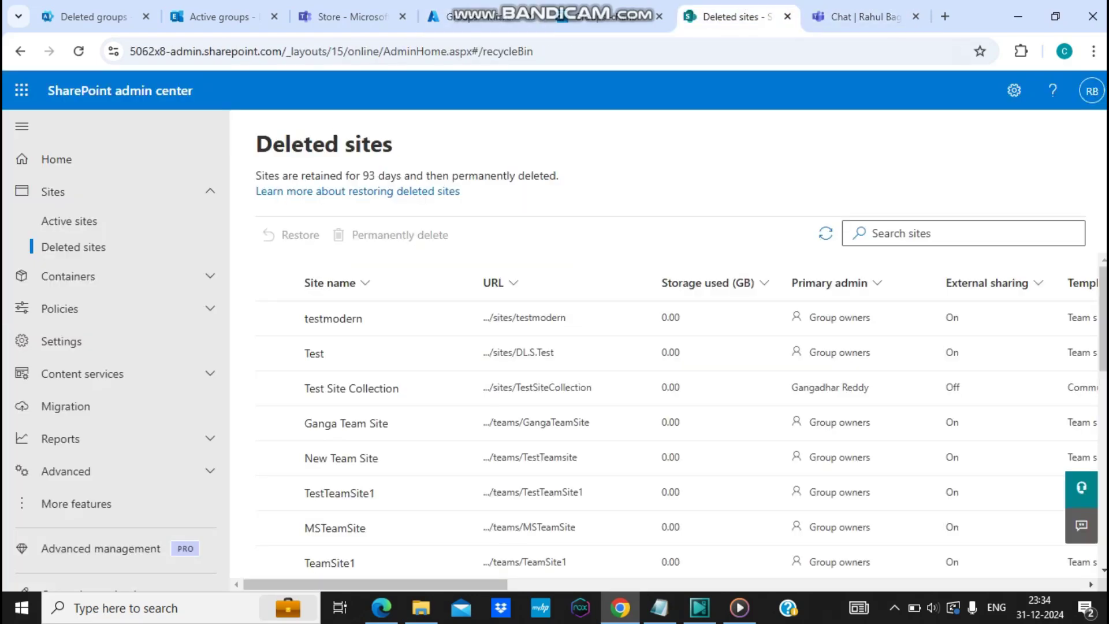
{"action": "left_click", "coordinate": [94, 17]}
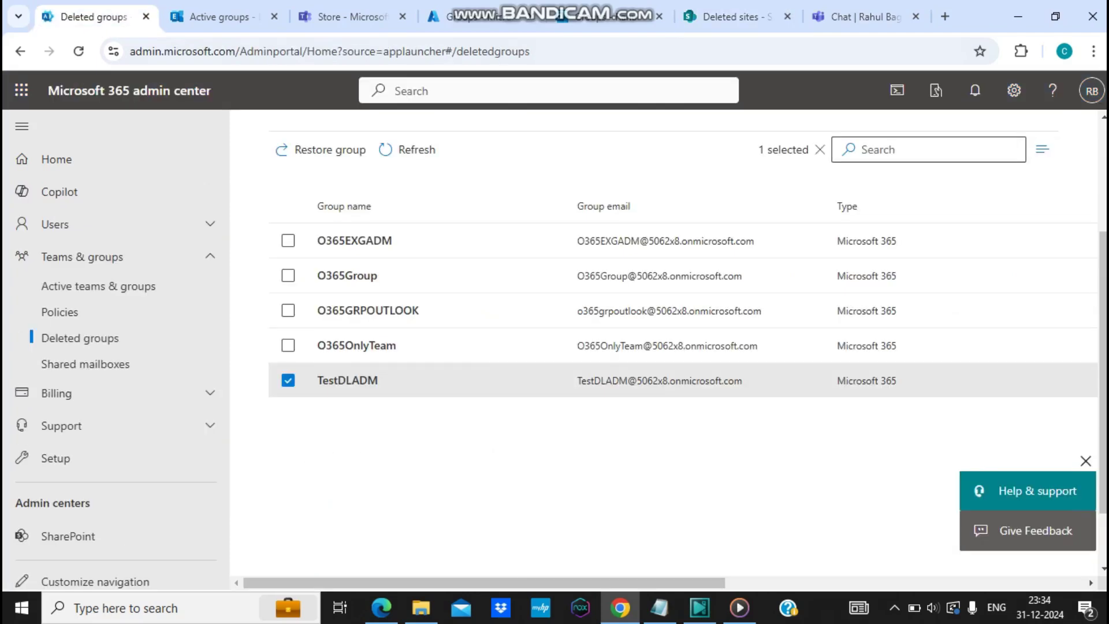
{"action": "key", "text": "ctrl+9"}
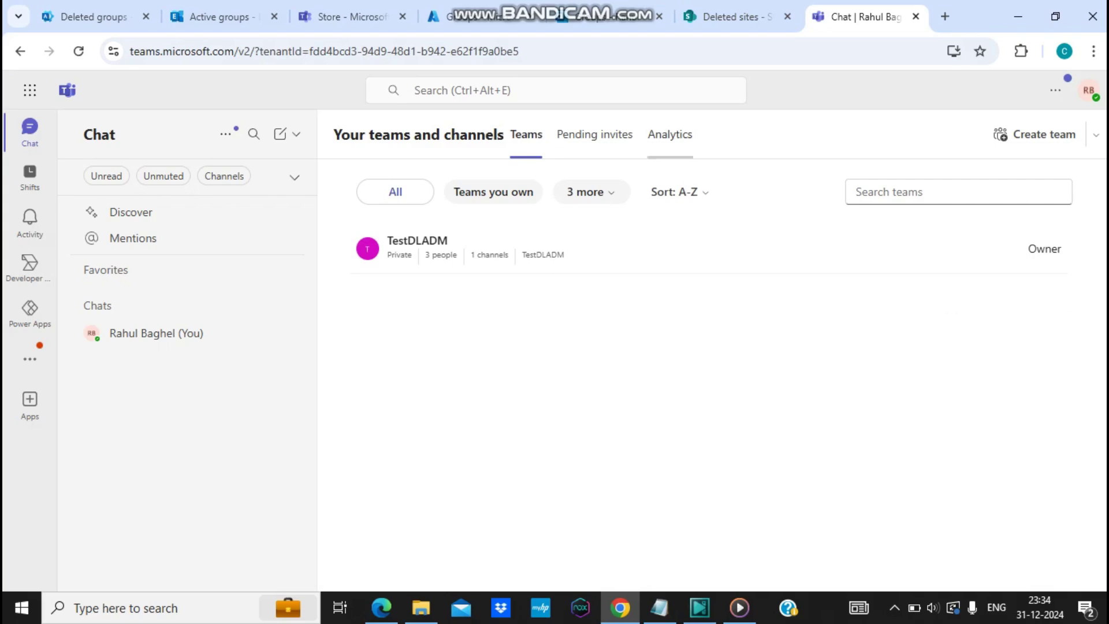
- Restore the deleted TestDLADM group in Azure and view it in the list of all groups
{"action": "key", "text": "ctrl+4"}
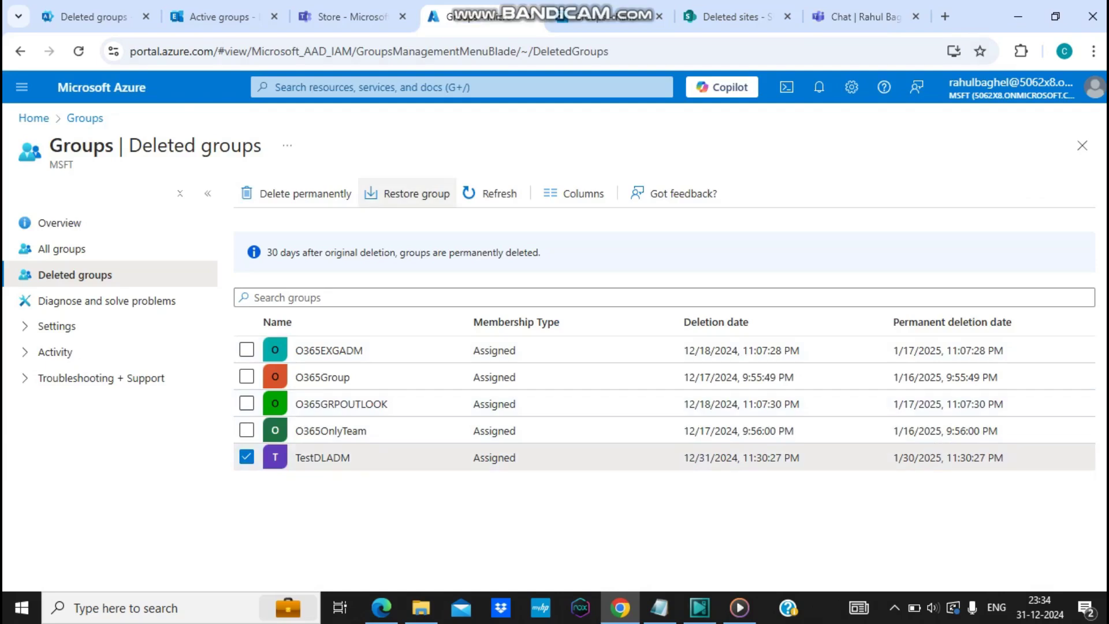
{"action": "left_click", "coordinate": [407, 194]}
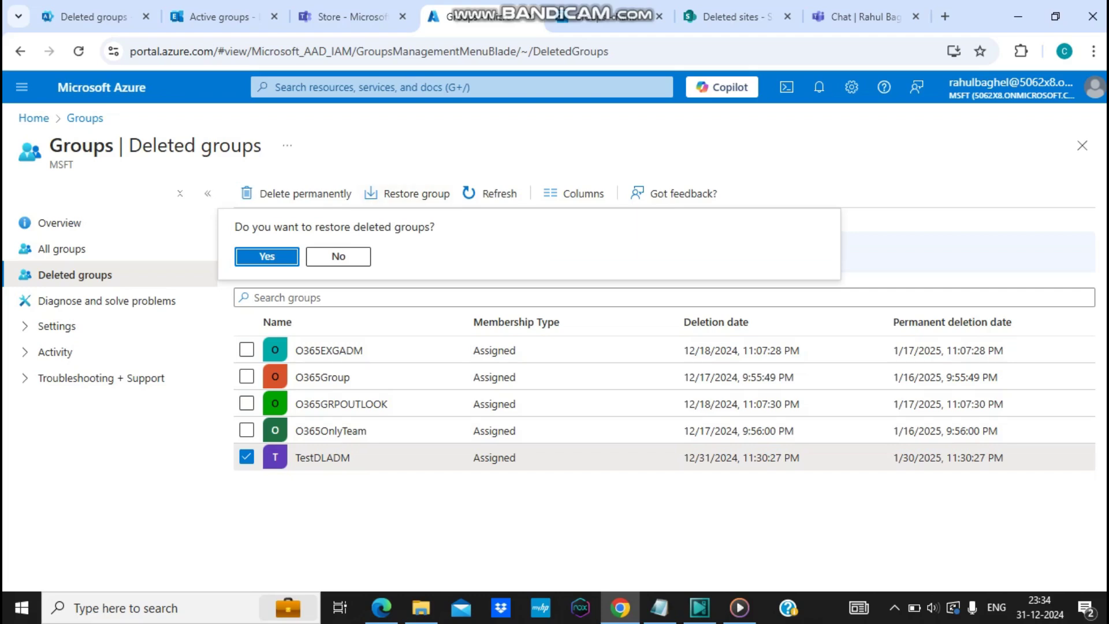
{"action": "key", "text": "Return"}
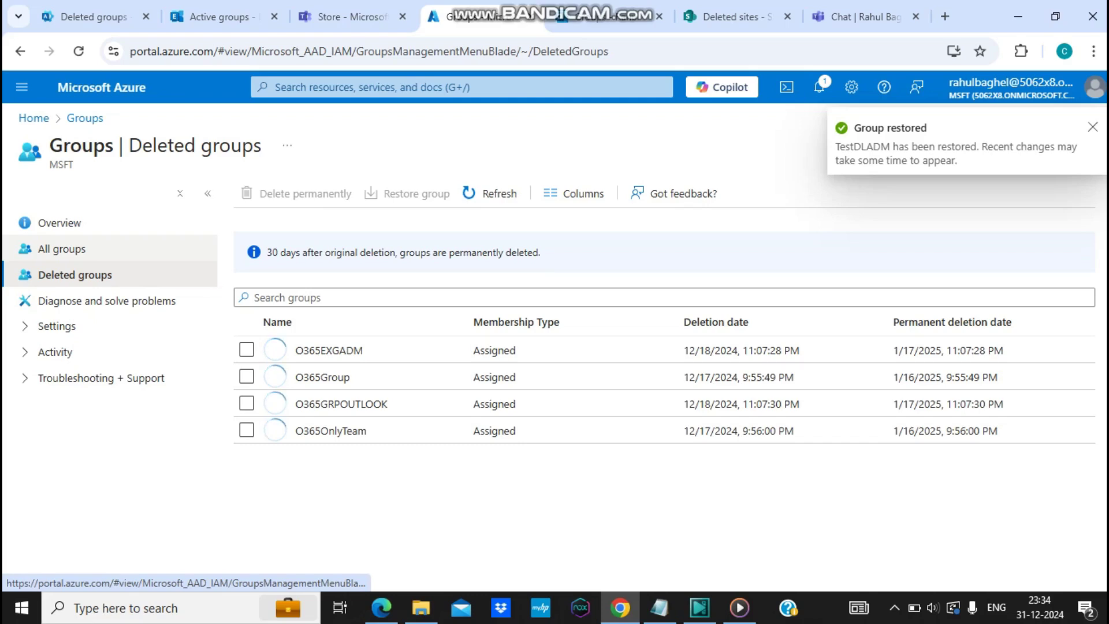
{"action": "left_click", "coordinate": [62, 248]}
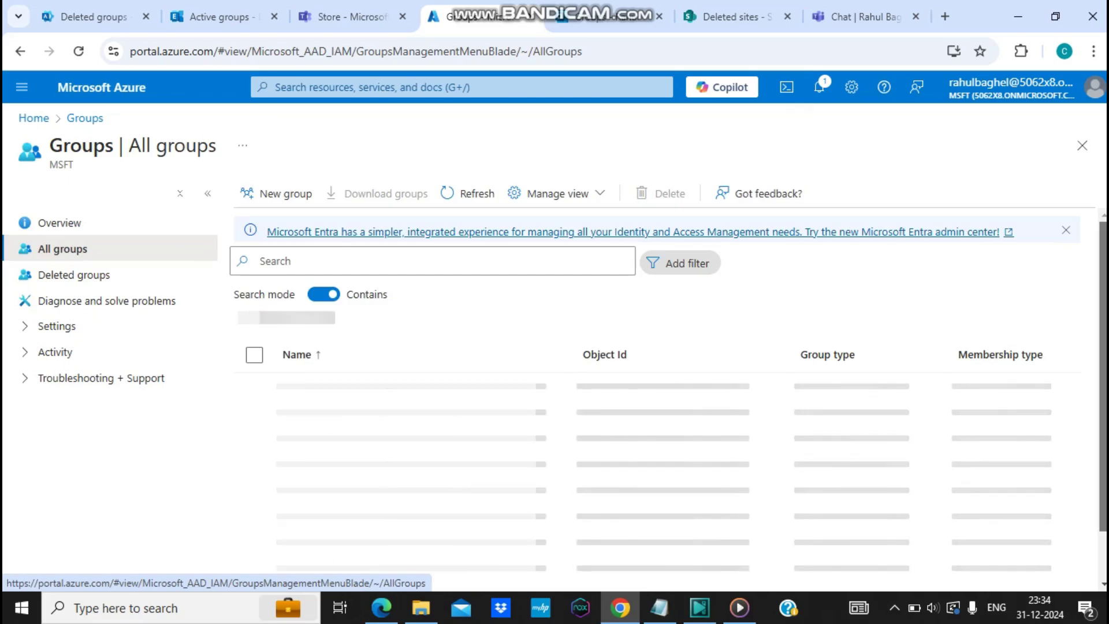
{"action": "scroll", "coordinate": [657, 376], "scroll_direction": "down", "scroll_amount": 1}
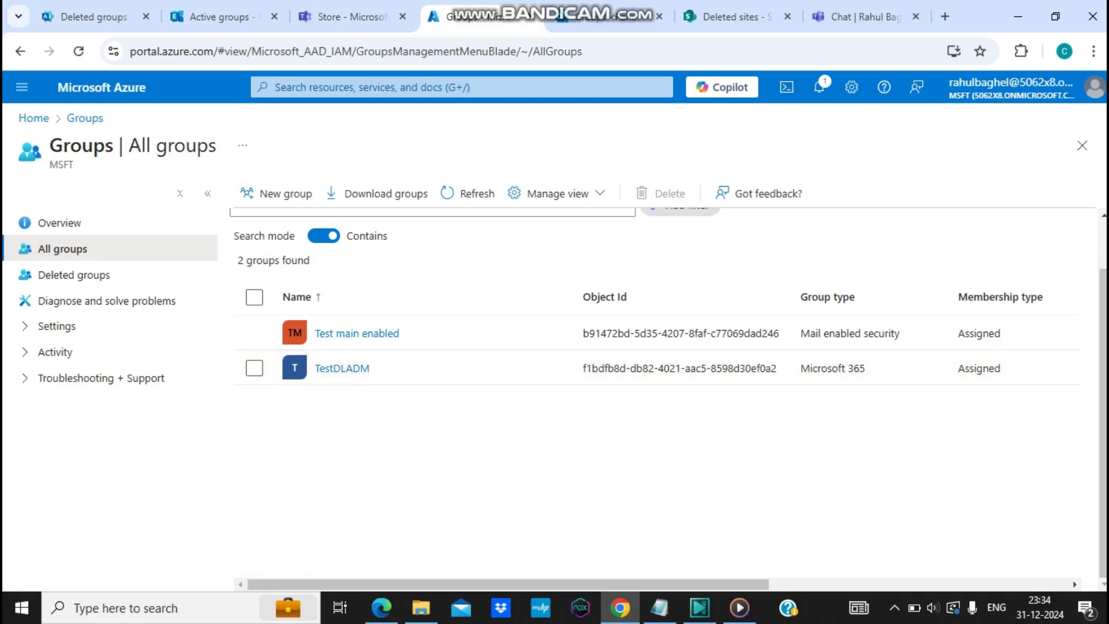
- Close the TestDLADM details in the Exchange admin center, and open and refresh the Microsoft 365 admin center's active teams and groups list
{"action": "left_click", "coordinate": [219, 16]}
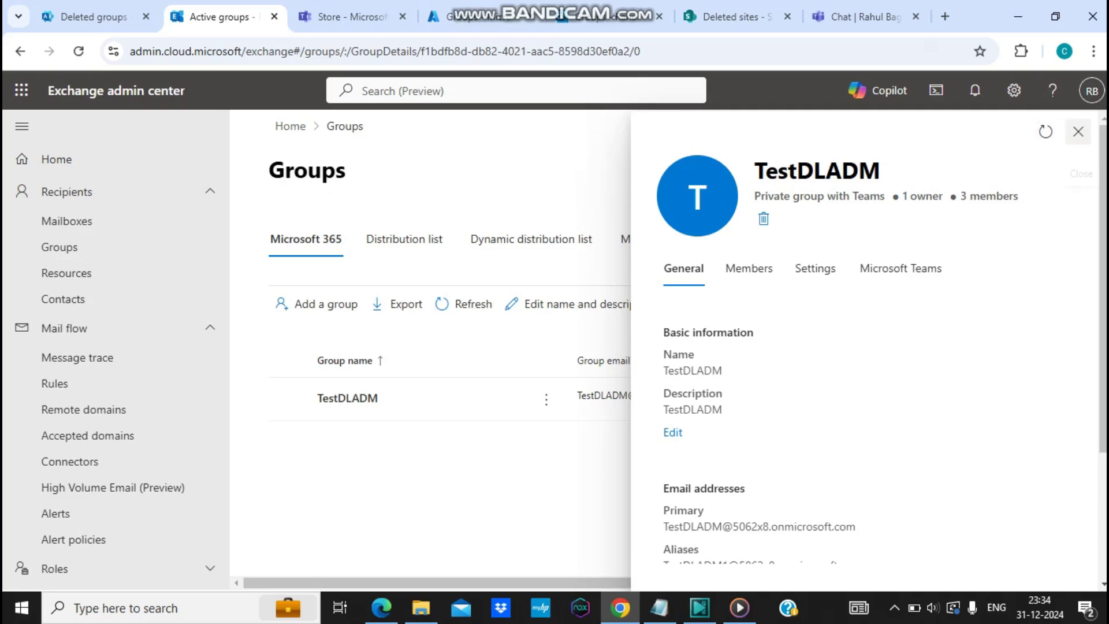
{"action": "left_click", "coordinate": [1077, 132]}
{"action": "left_click", "coordinate": [94, 17]}
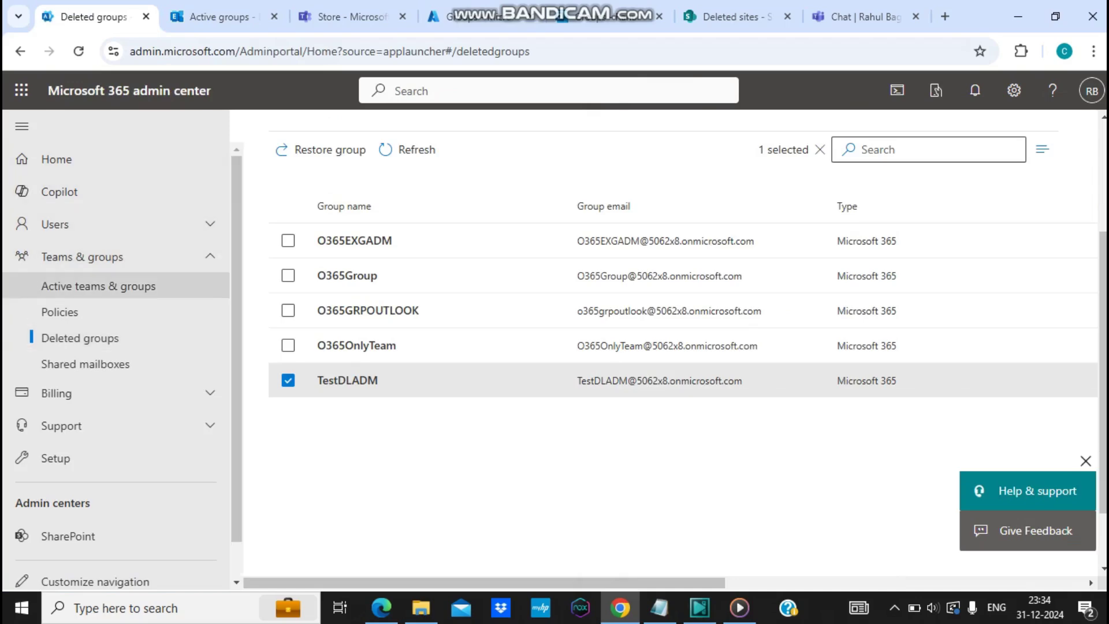
{"action": "left_click", "coordinate": [99, 286]}
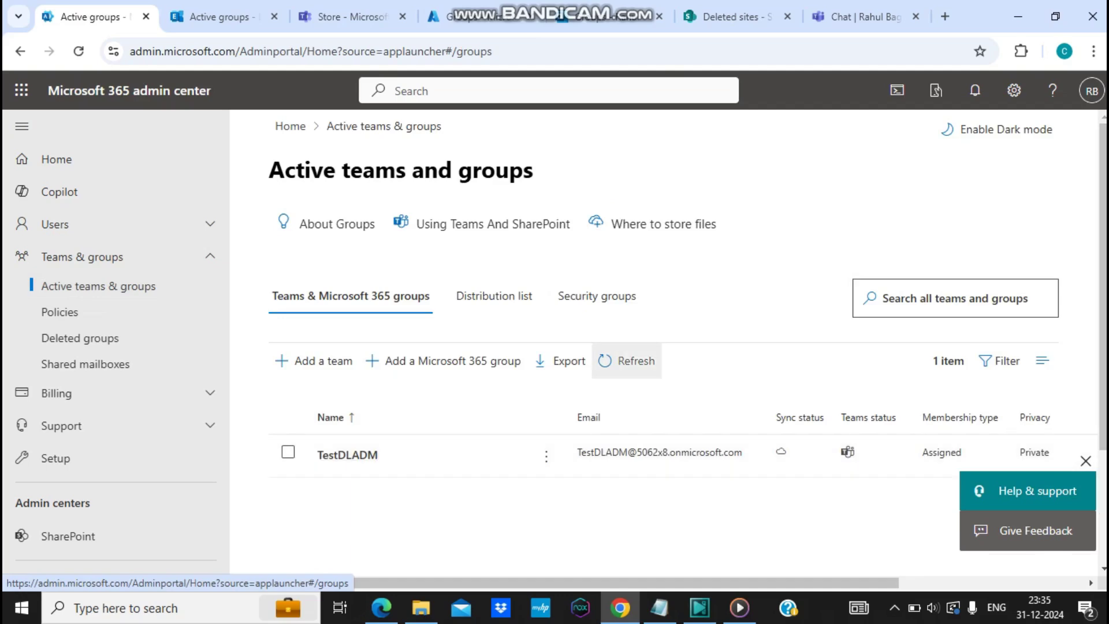
{"action": "left_click", "coordinate": [628, 360]}
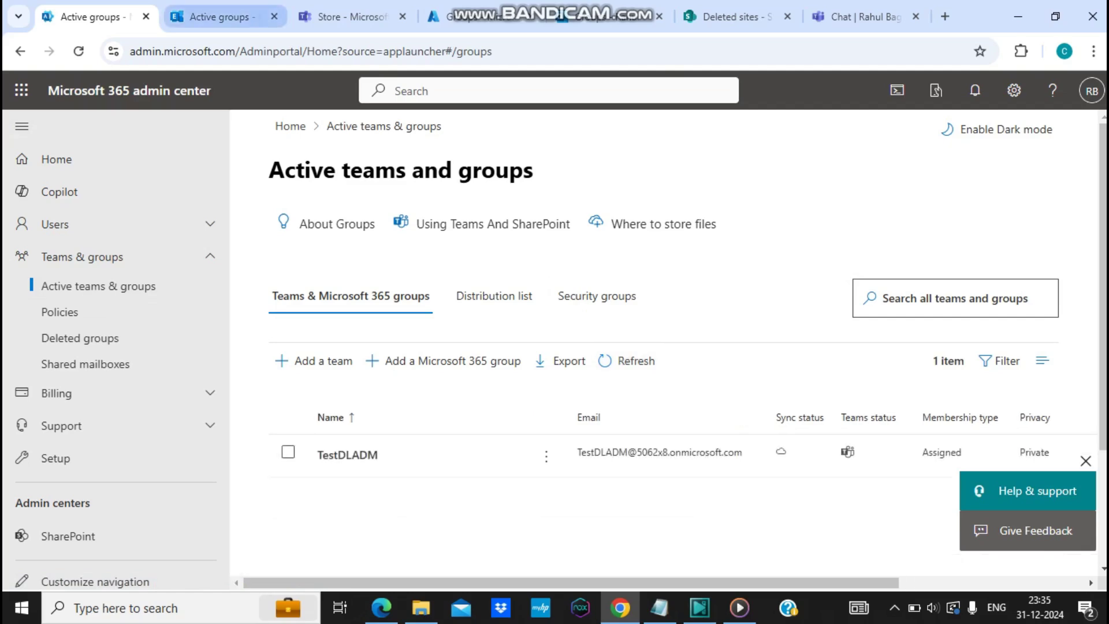
- Refresh the Microsoft 365 groups list in the Exchange admin center and compare it with the Microsoft 365 admin center's active groups
{"action": "left_click", "coordinate": [219, 16]}
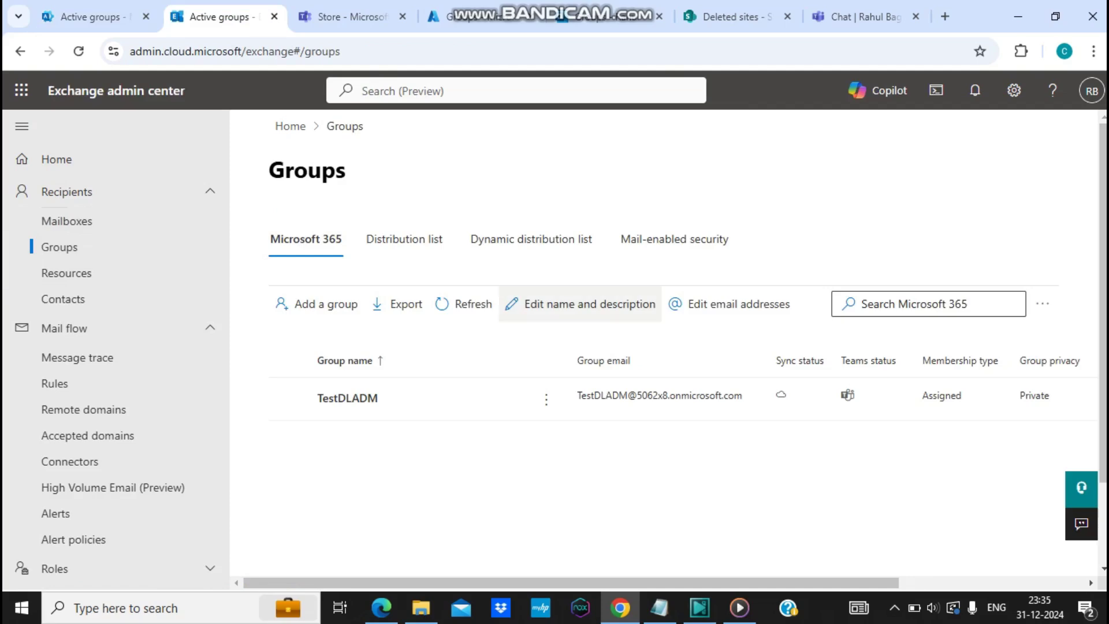
{"action": "left_click", "coordinate": [464, 304]}
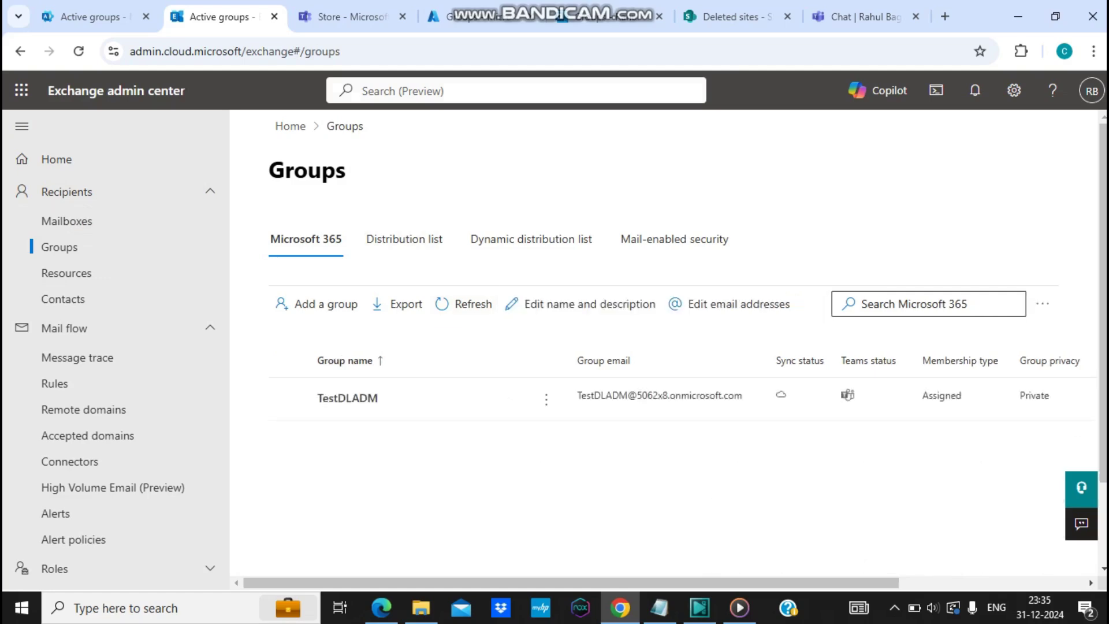
{"action": "left_click", "coordinate": [352, 17]}
{"action": "left_click", "coordinate": [222, 17]}
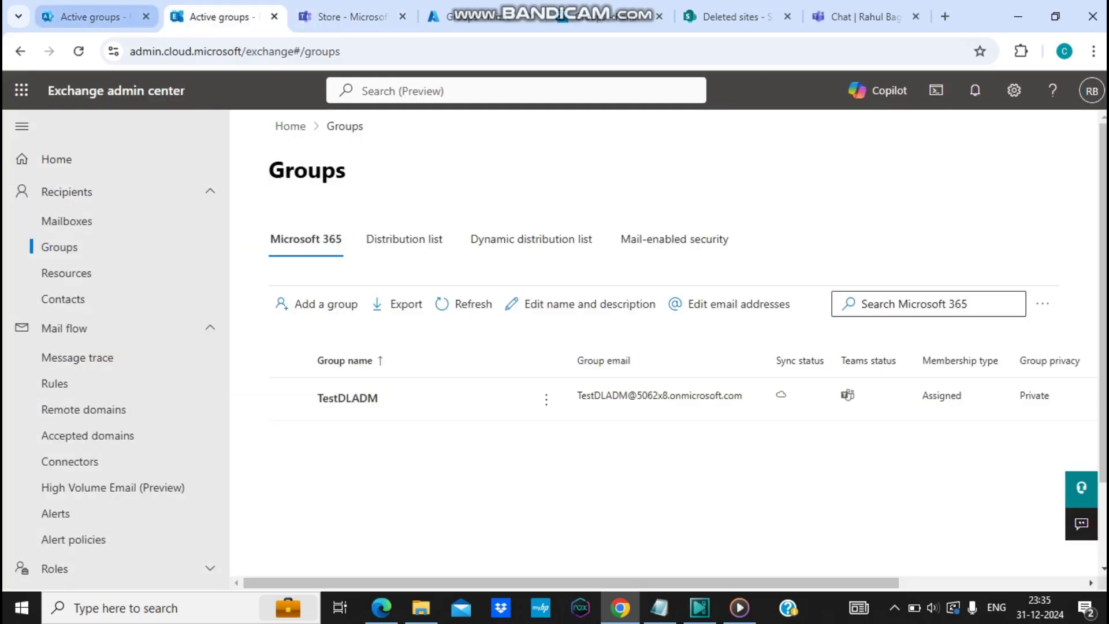
{"action": "left_click", "coordinate": [96, 16]}
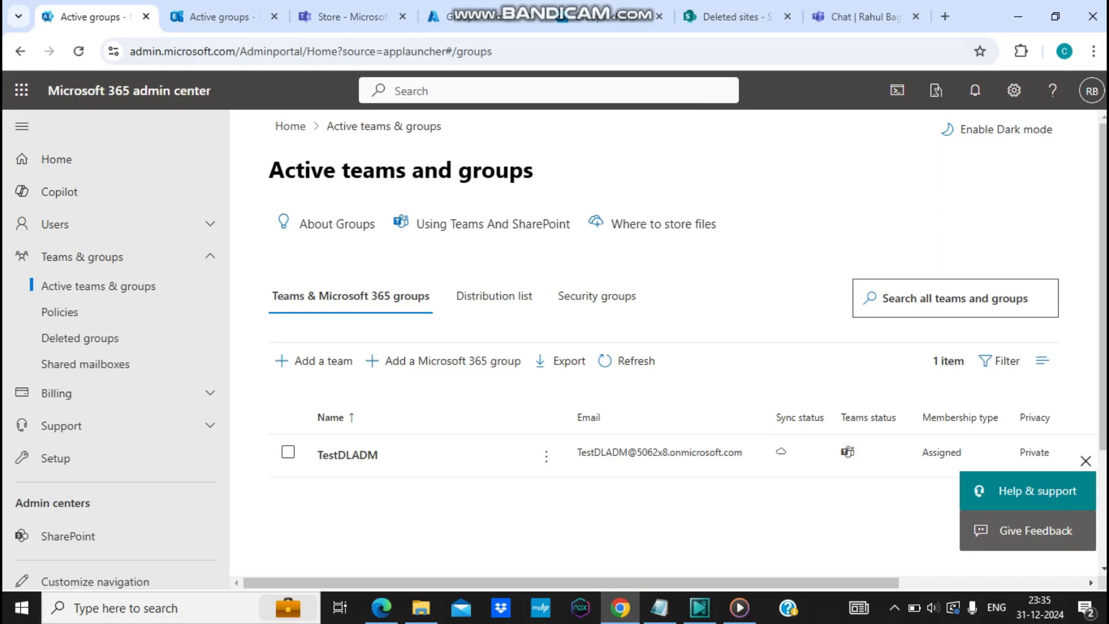
- Highlight "Office 365 Group" in the first line of the Notepad notes, and return to the Microsoft 365 admin center's active groups
{"action": "left_click", "coordinate": [659, 607]}
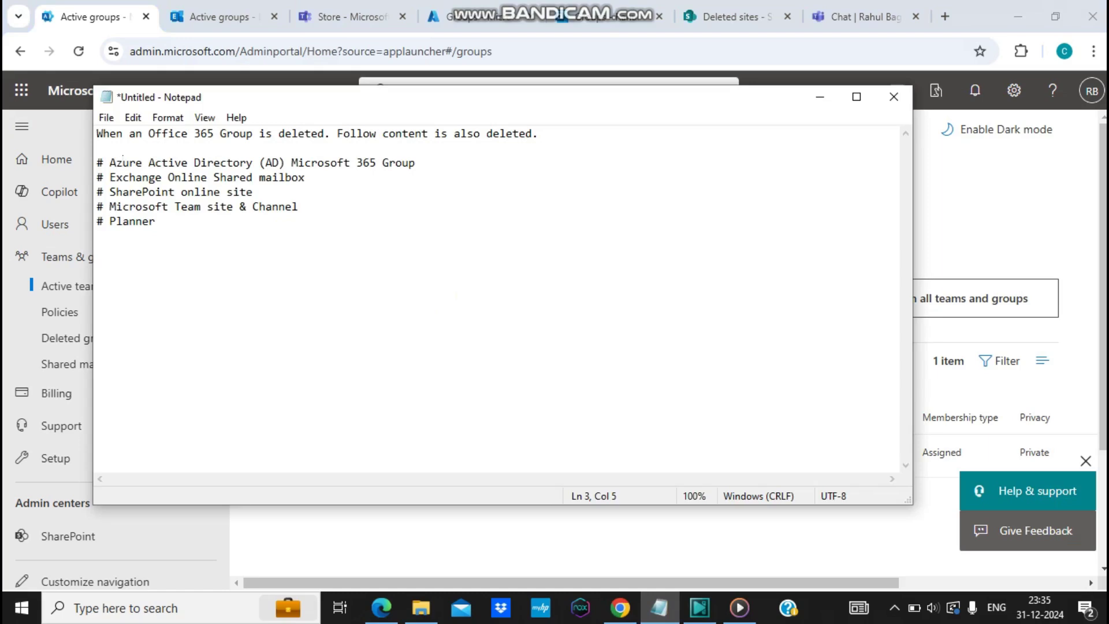
{"action": "left_click", "coordinate": [135, 148]}
{"action": "left_click_drag", "start_coordinate": [148, 134], "coordinate": [214, 134]}
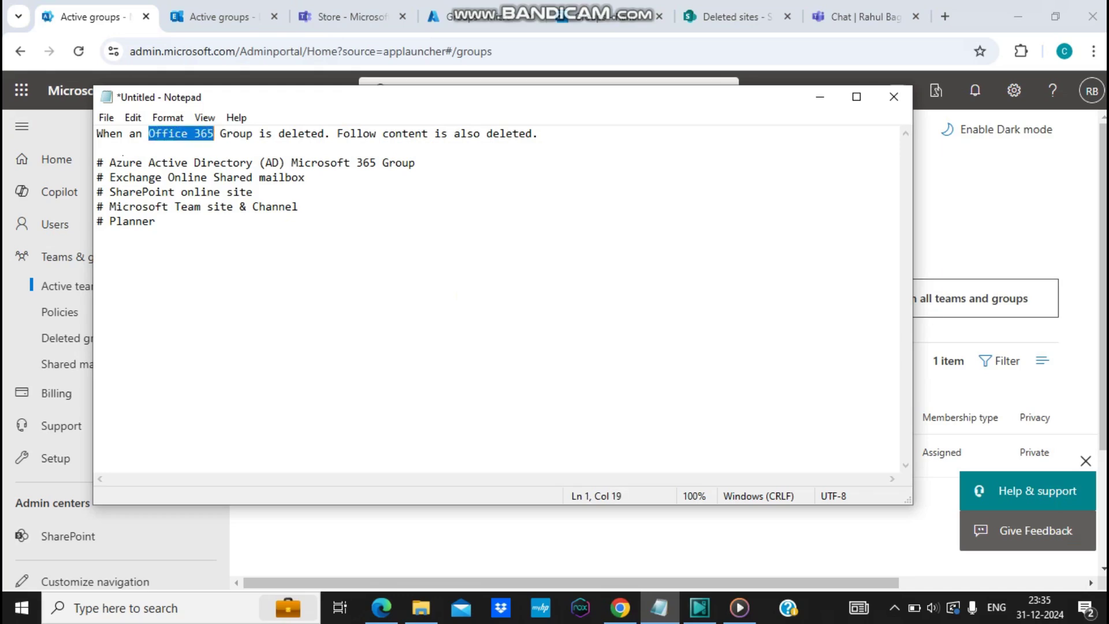
{"action": "key", "text": "shift+Right"}
{"action": "key", "text": "shift+Right"}
{"action": "key", "text": "shift+Right"}
{"action": "key", "text": "shift+Right"}
{"action": "key", "text": "shift+Right"}
{"action": "key", "text": "shift+Right"}
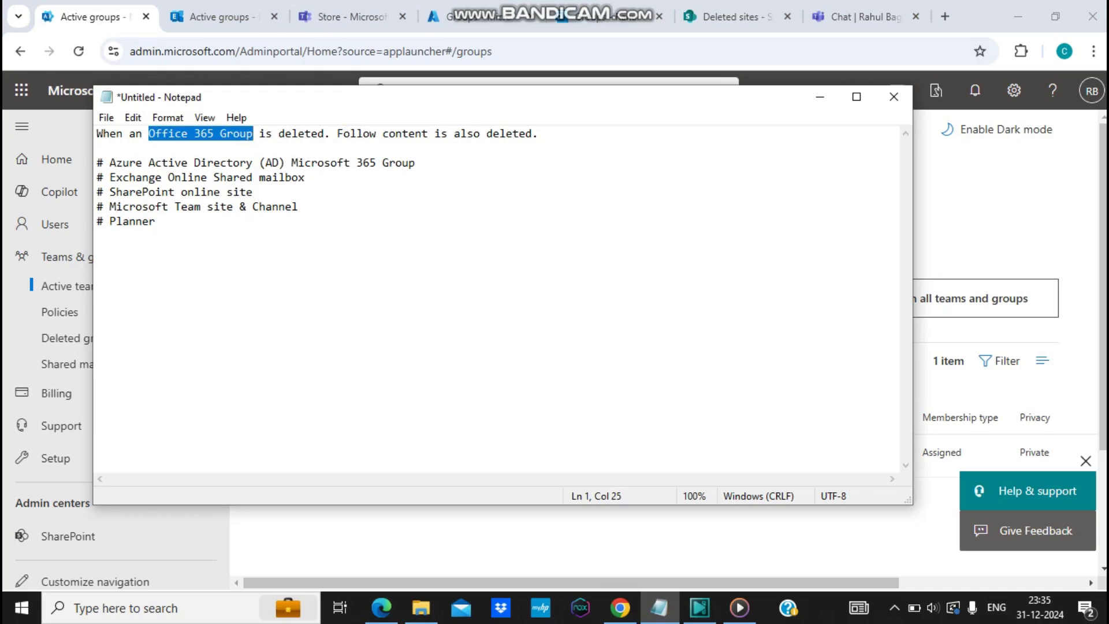
{"action": "key", "text": "alt+Tab"}
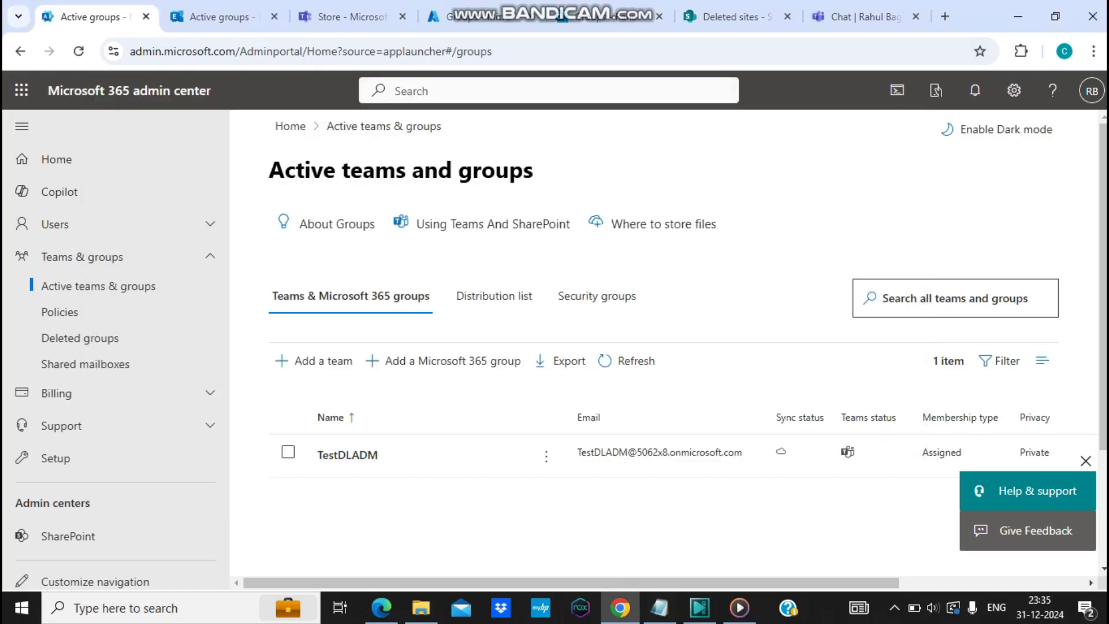